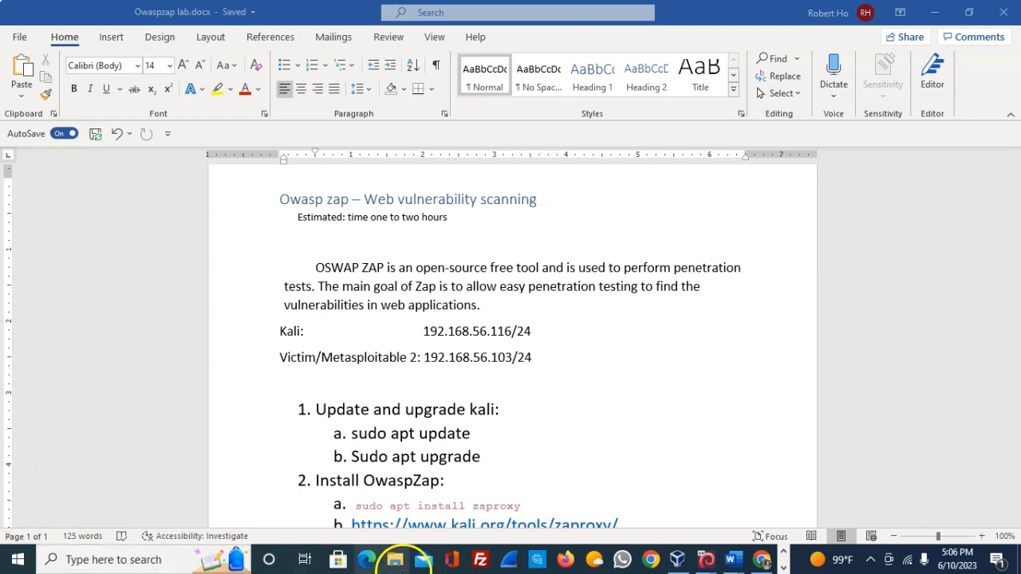
- Bring up the Kali Linux virtual machine and check the eth0 and eth1 IP addresses in its ifconfig output
mouse_move(703, 557)
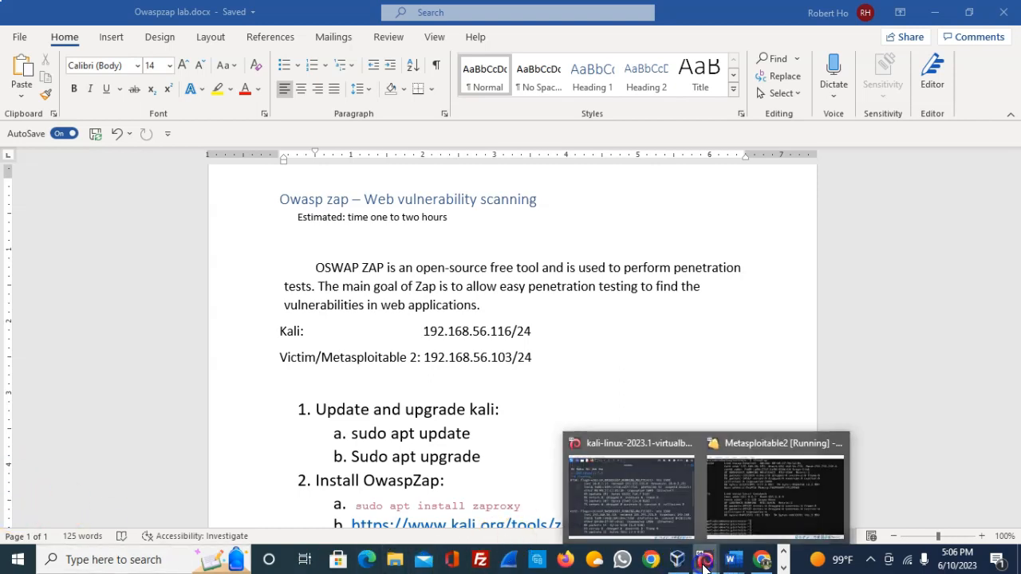
click(652, 526)
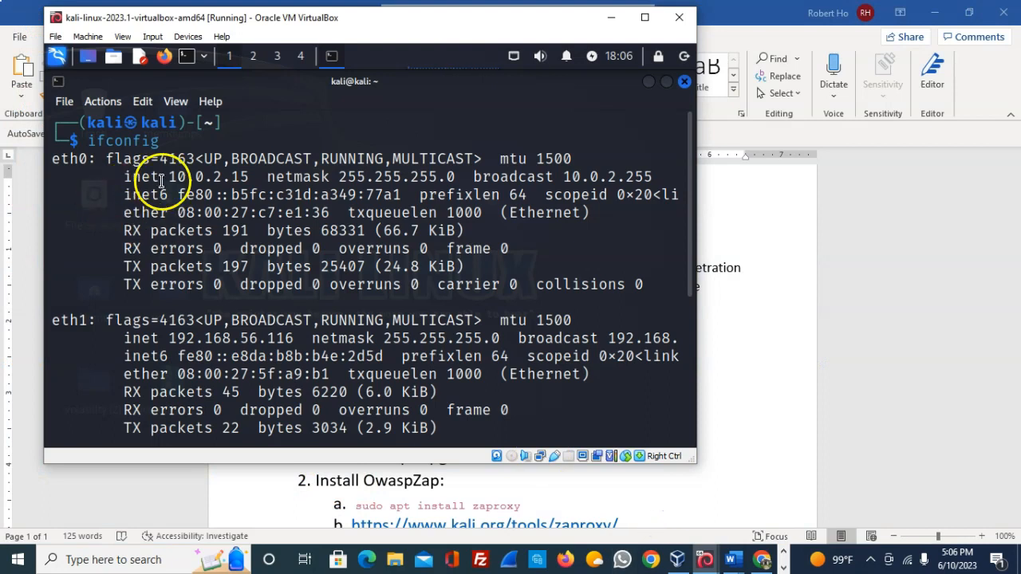
drag(169, 177, 256, 181)
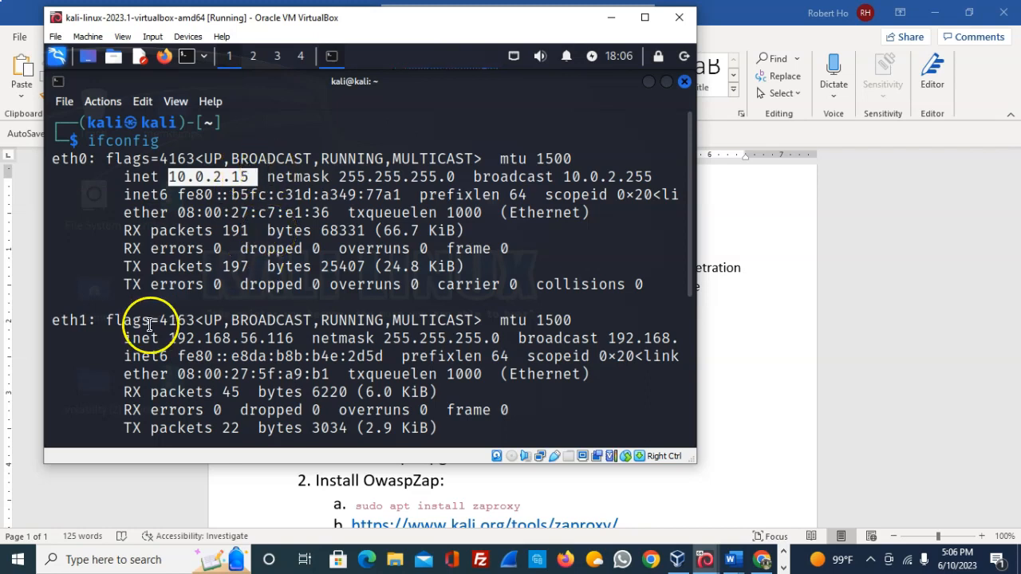
drag(169, 339, 294, 341)
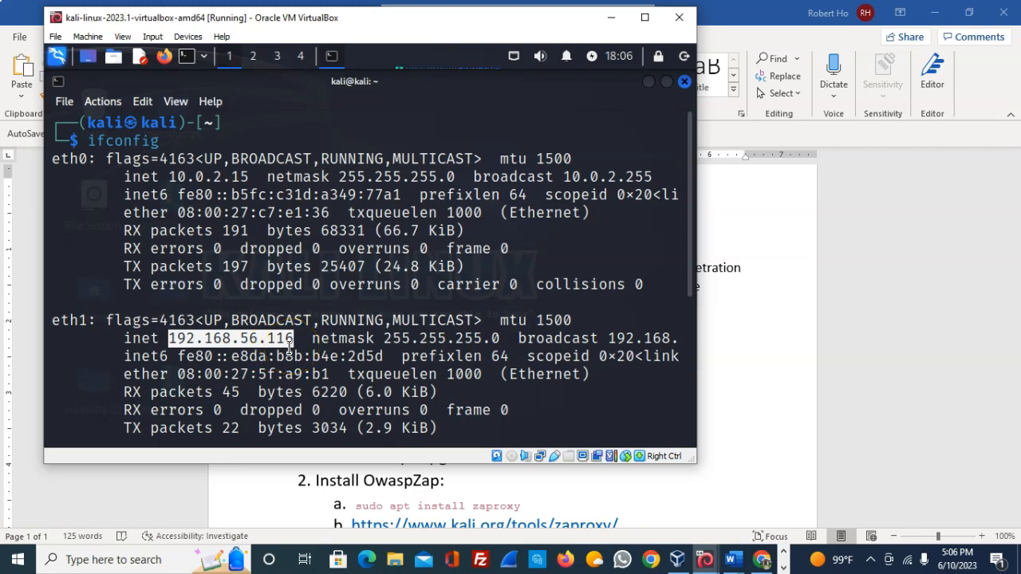
click(612, 19)
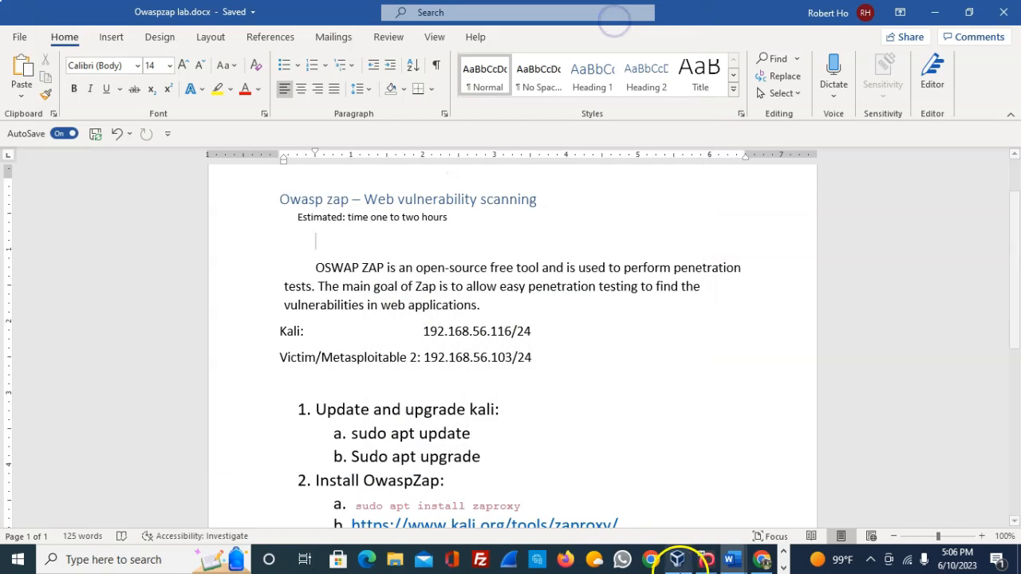
- Bring up the Metasploitable2 virtual machine and check its eth0 IP address in the ifconfig output
mouse_move(705, 559)
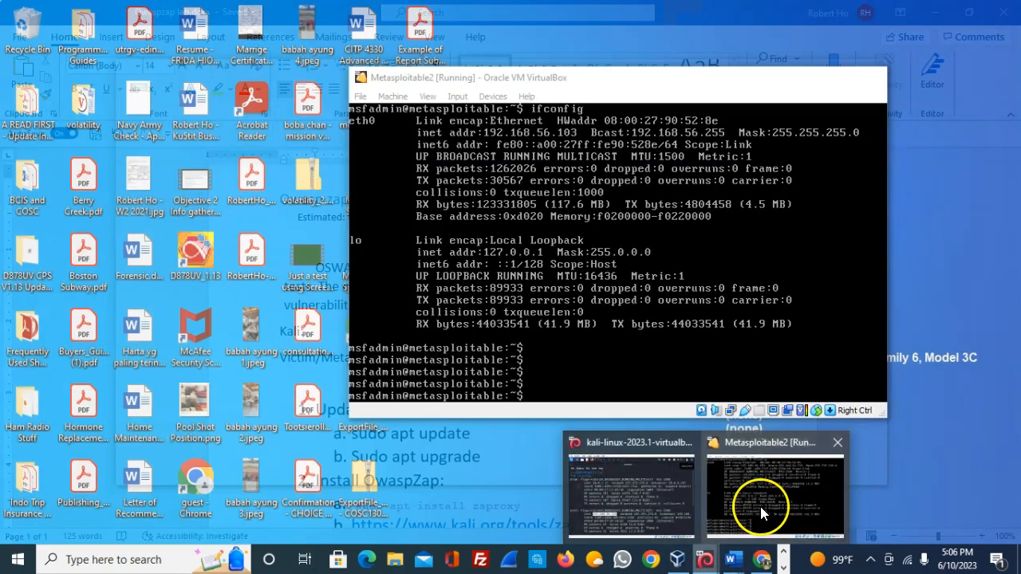
click(762, 521)
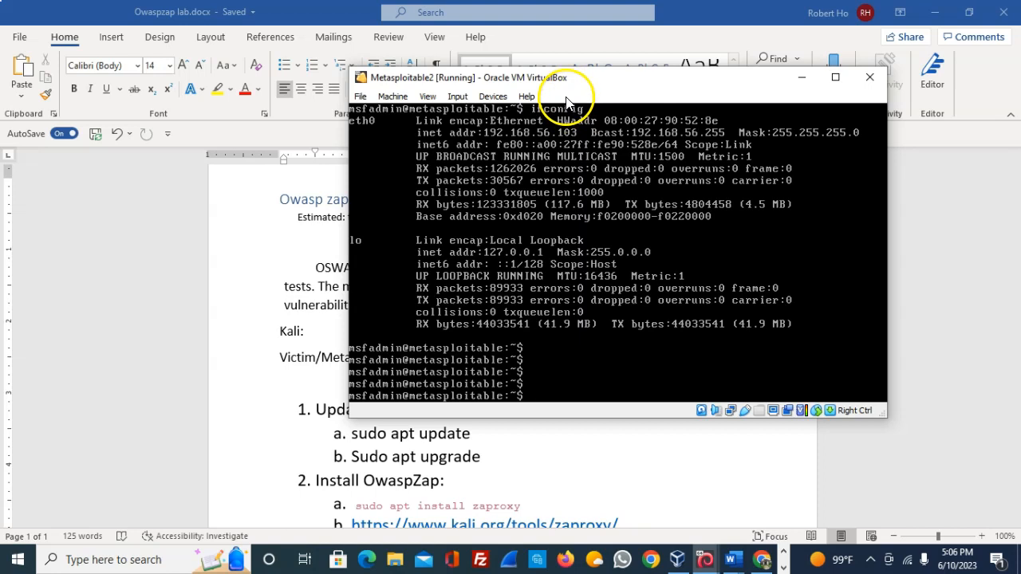
click(803, 77)
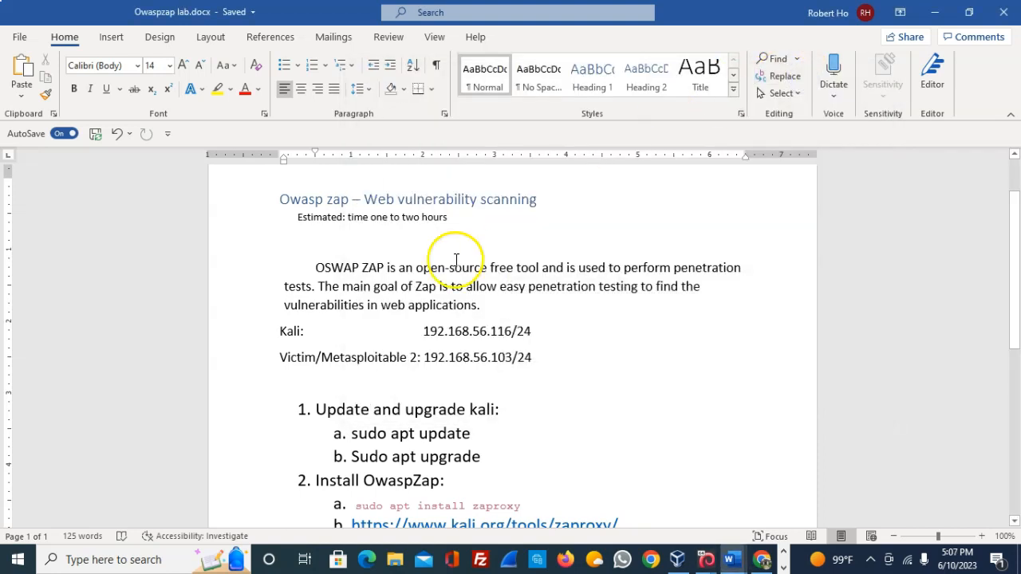
- Compare the network adapter configurations of the Kali and Metasploitable2 machines in VirtualBox Manager
click(676, 559)
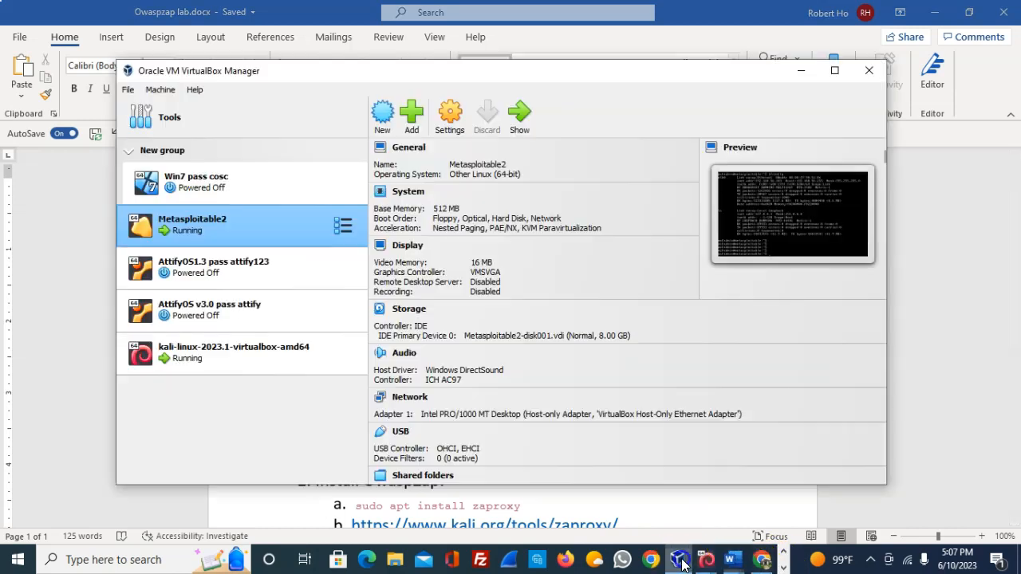
click(212, 355)
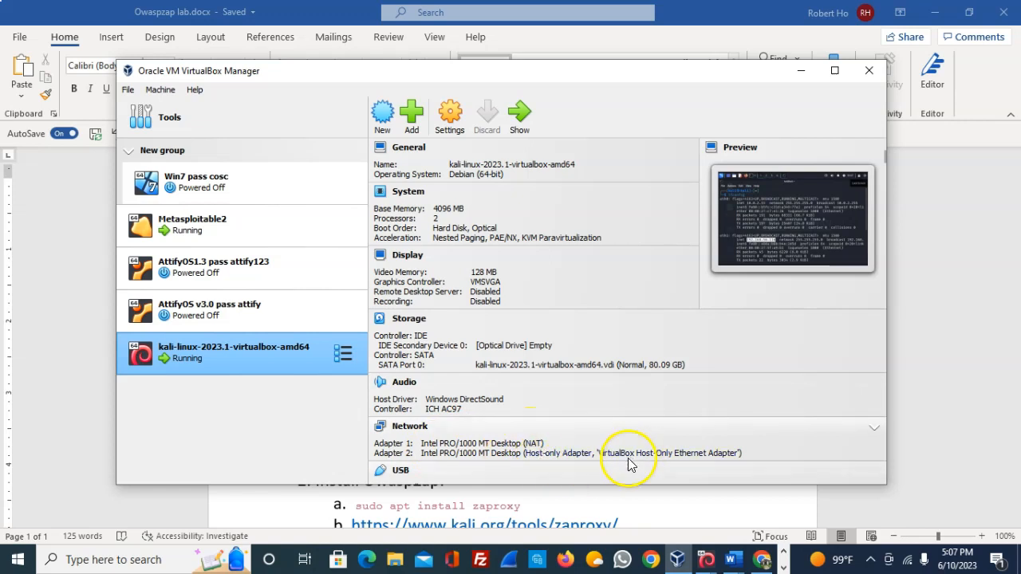
click(253, 237)
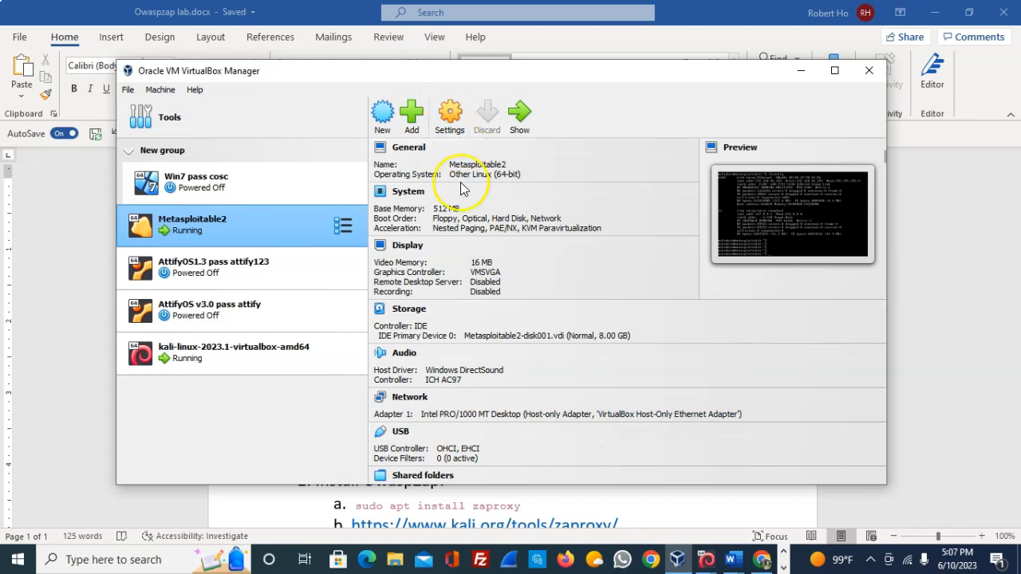
- Put VirtualBox Manager away and switch to the Example of Report Submission document in Word
click(805, 73)
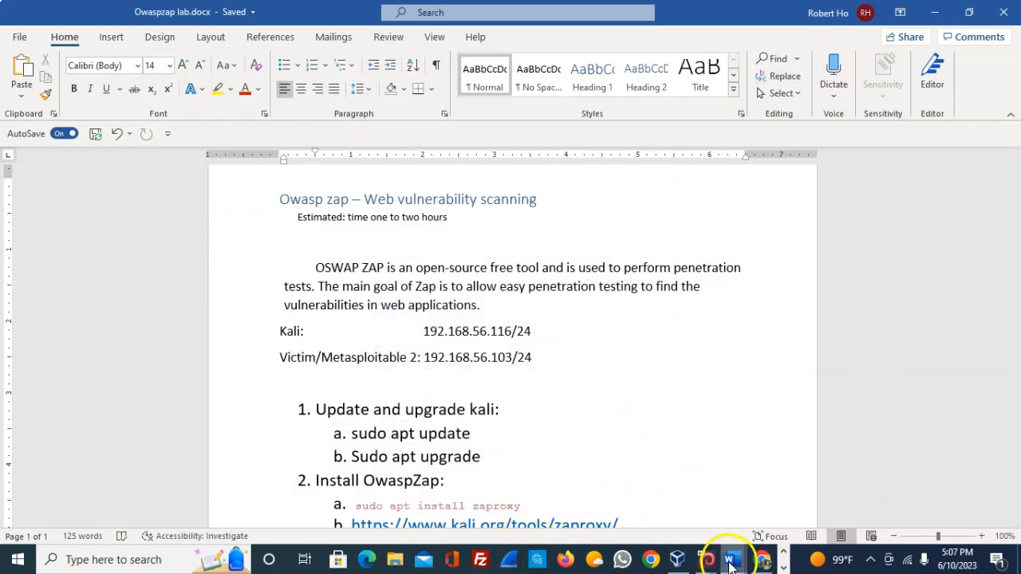
mouse_move(730, 563)
click(770, 511)
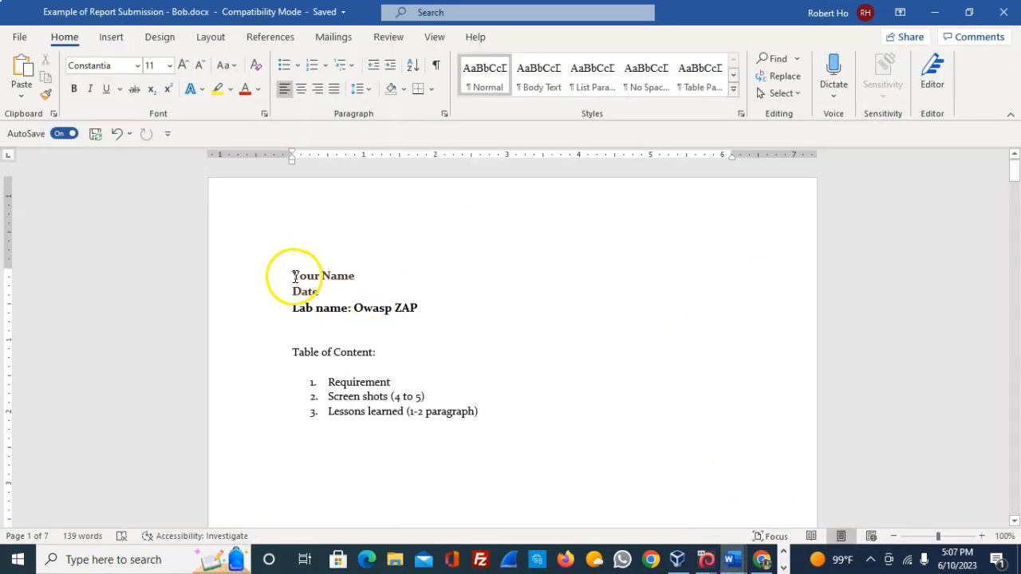
- Highlight the name, date and lab name lines on the report's first page in yellow
drag(293, 276, 417, 307)
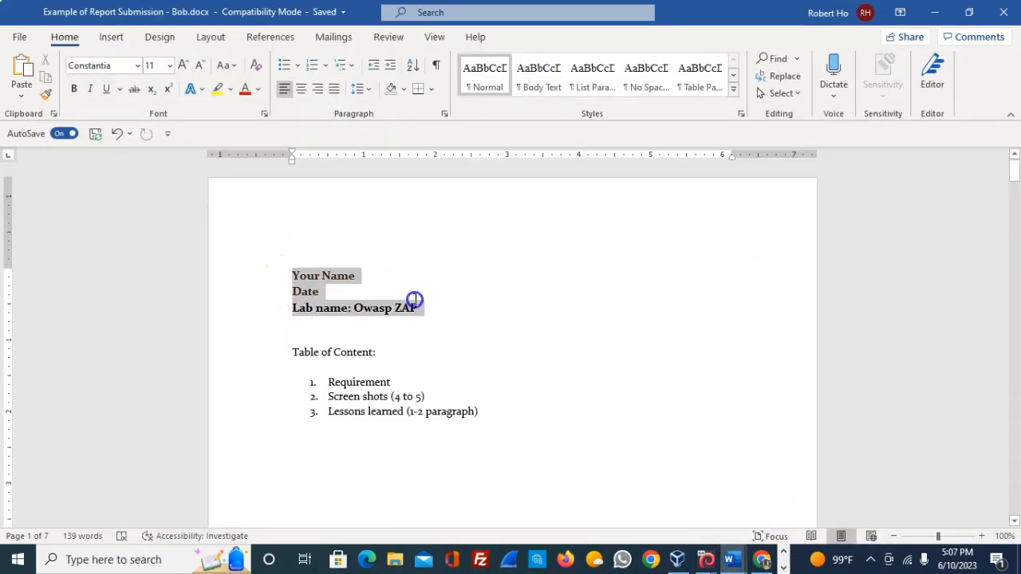
click(224, 89)
click(523, 312)
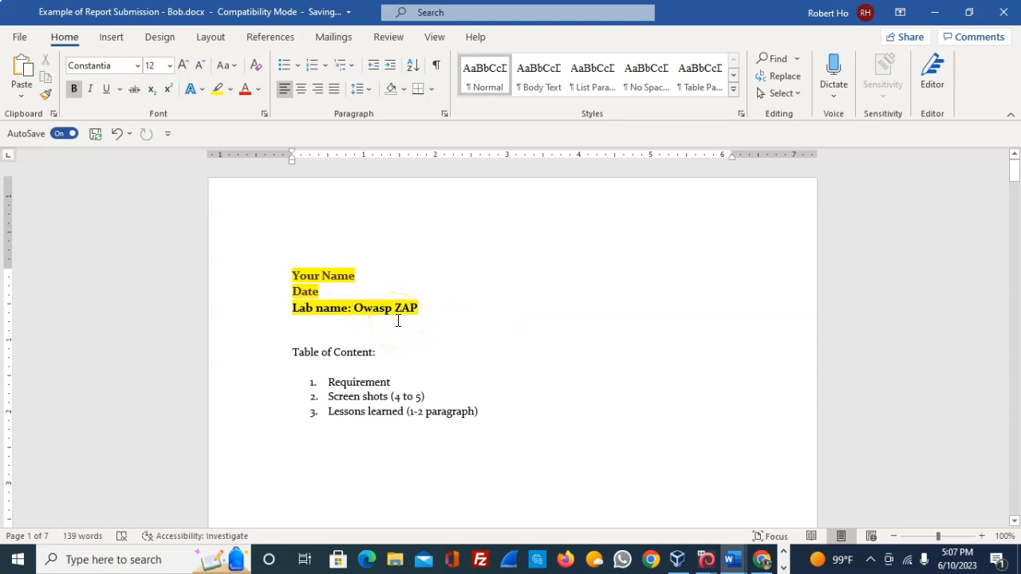
- Make the Table of Content heading bold and highlight it in yellow
drag(372, 352, 284, 352)
click(73, 89)
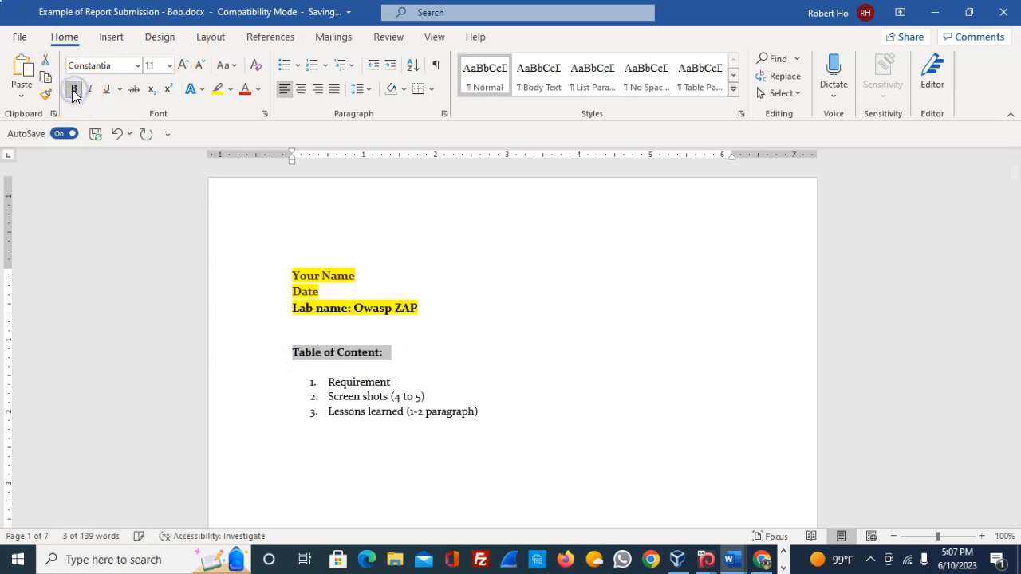
click(220, 92)
- Remove the highlight colour from the name, date and lab name lines
drag(290, 276, 433, 309)
click(231, 90)
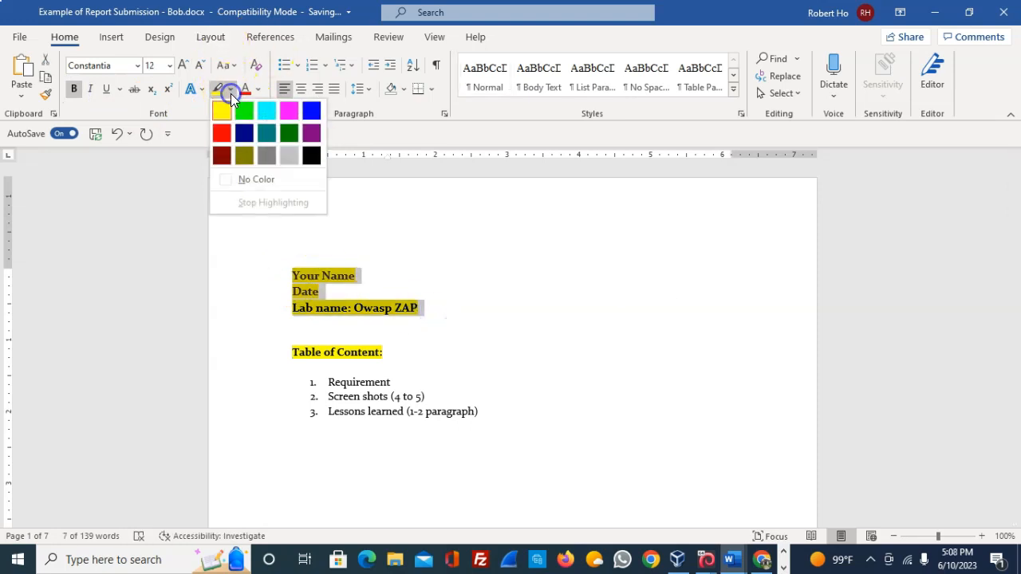
click(257, 177)
click(493, 354)
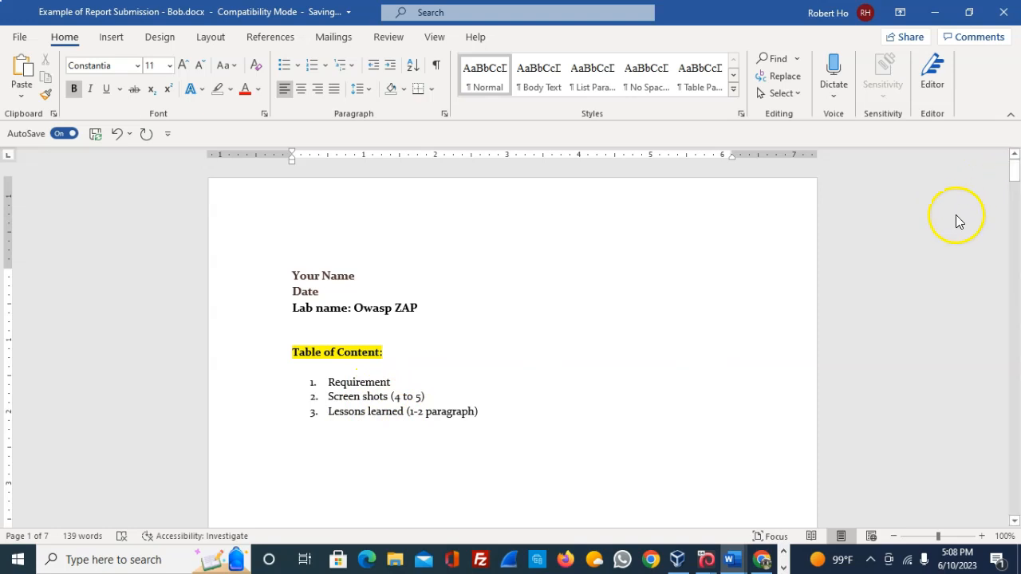
- Review the report template's requirement section, example screenshots with their descriptions, and lessons learned section
scroll(757, 324, down, 5)
scroll(553, 400, down, 8)
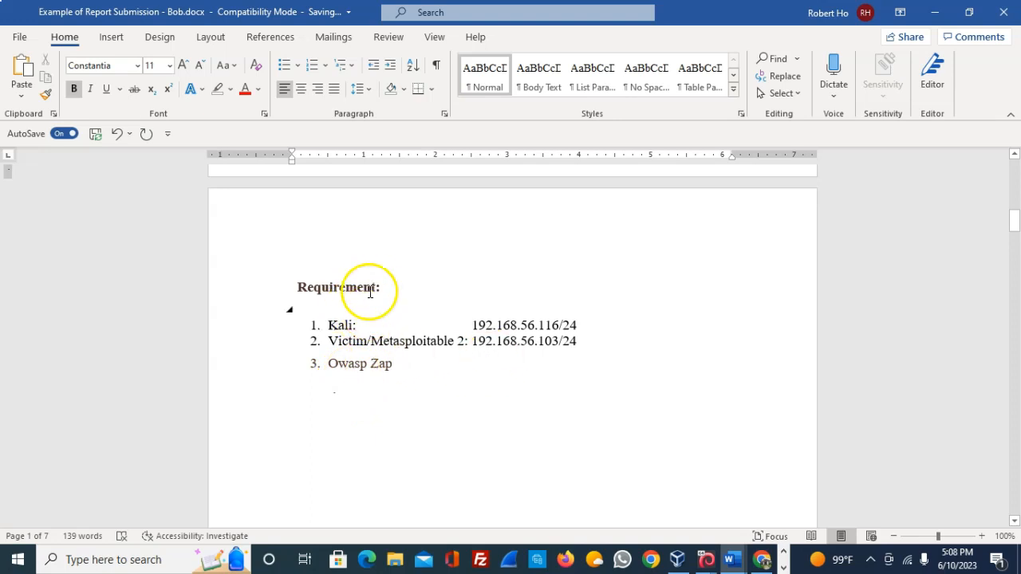
scroll(367, 293, down, 10)
scroll(379, 298, down, 6)
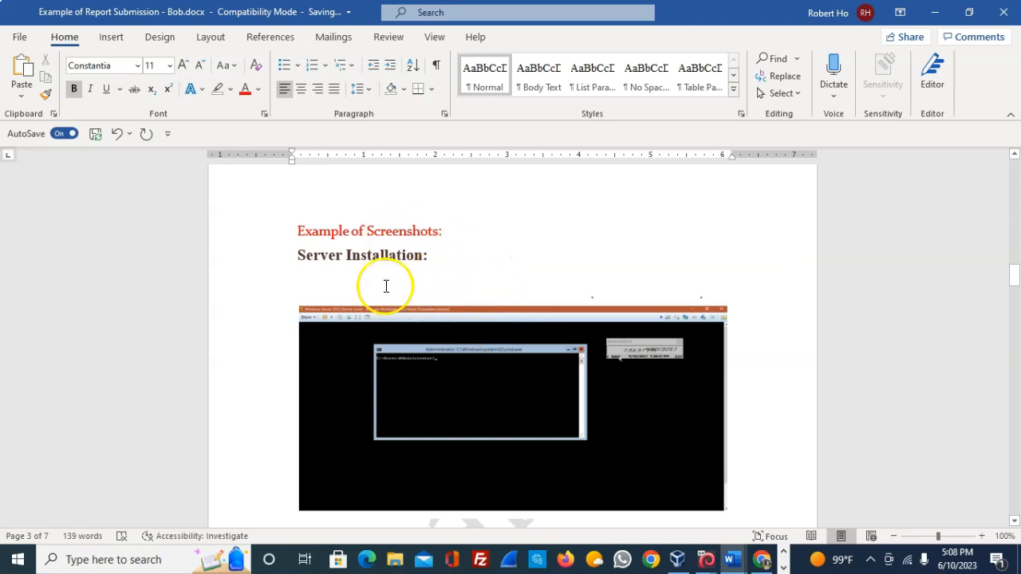
scroll(382, 269, down, 3)
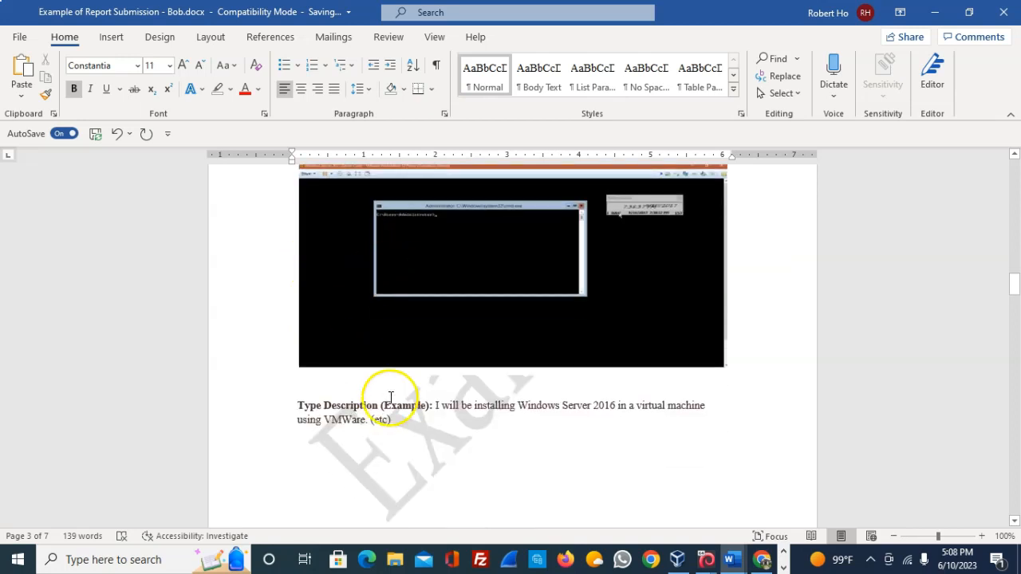
scroll(445, 459, up, 3)
scroll(474, 470, down, 2)
scroll(417, 505, up, 2)
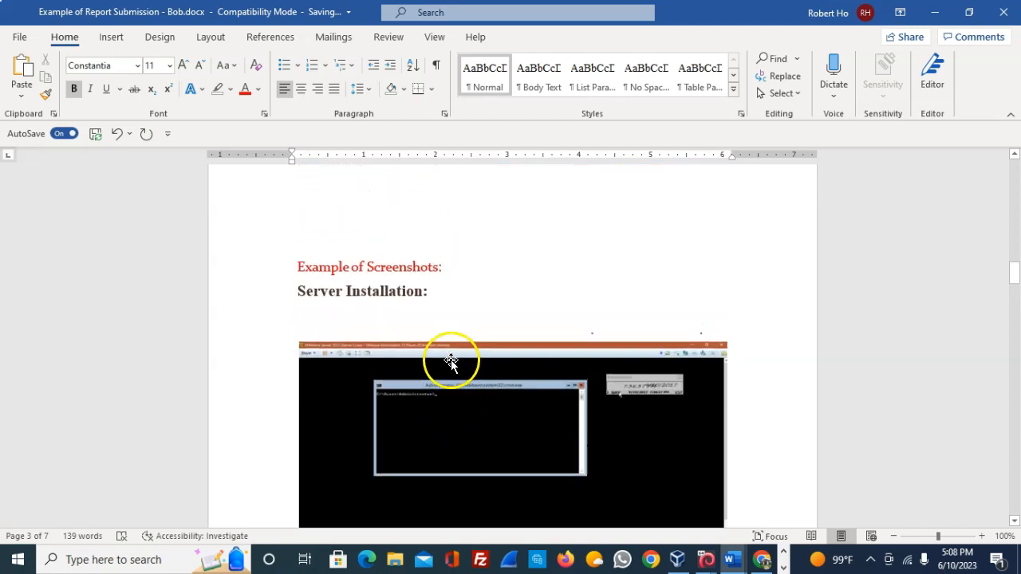
scroll(451, 360, down, 3)
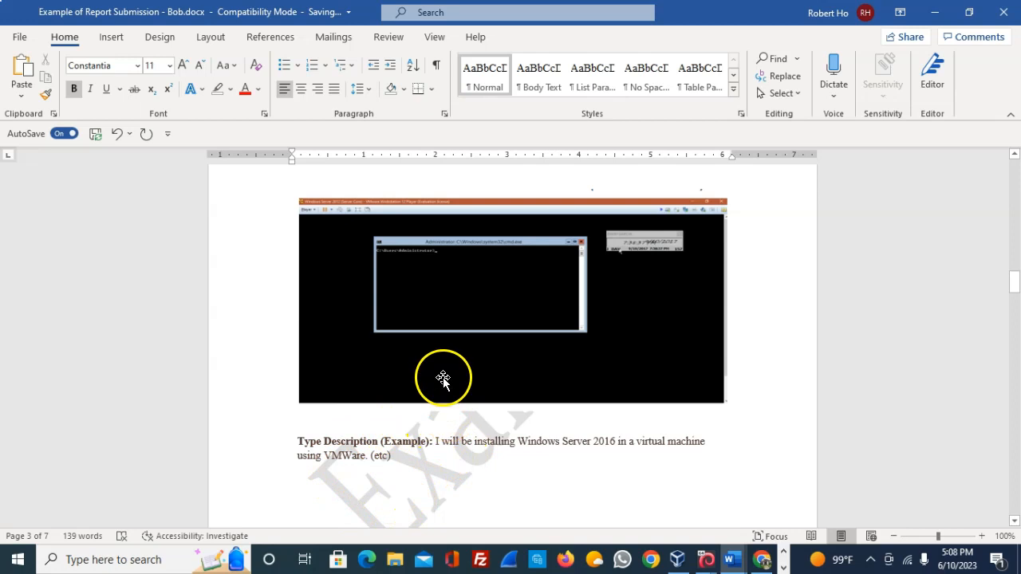
scroll(511, 352, down, 10)
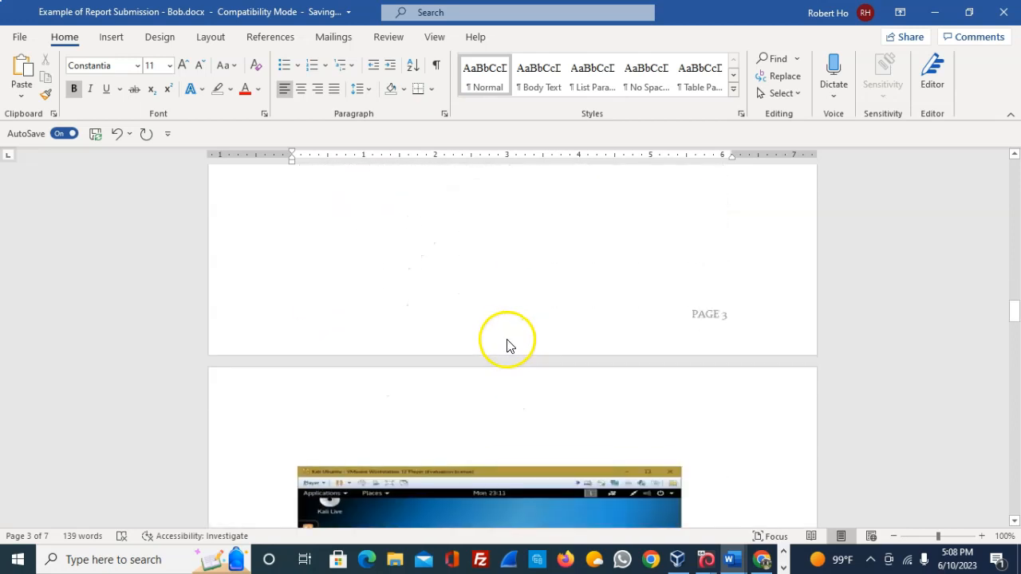
scroll(502, 339, down, 15)
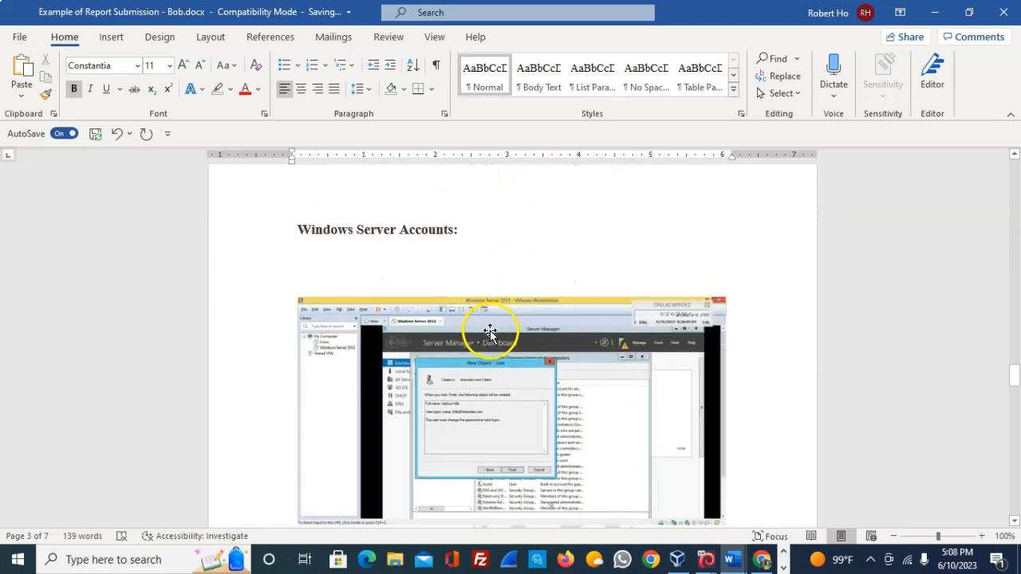
scroll(483, 345, down, 15)
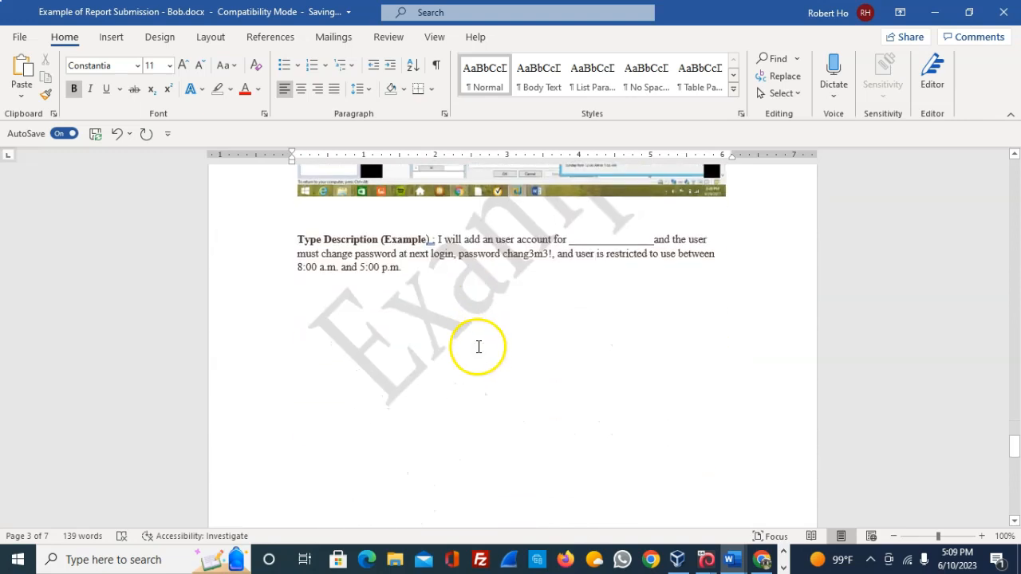
scroll(477, 345, down, 5)
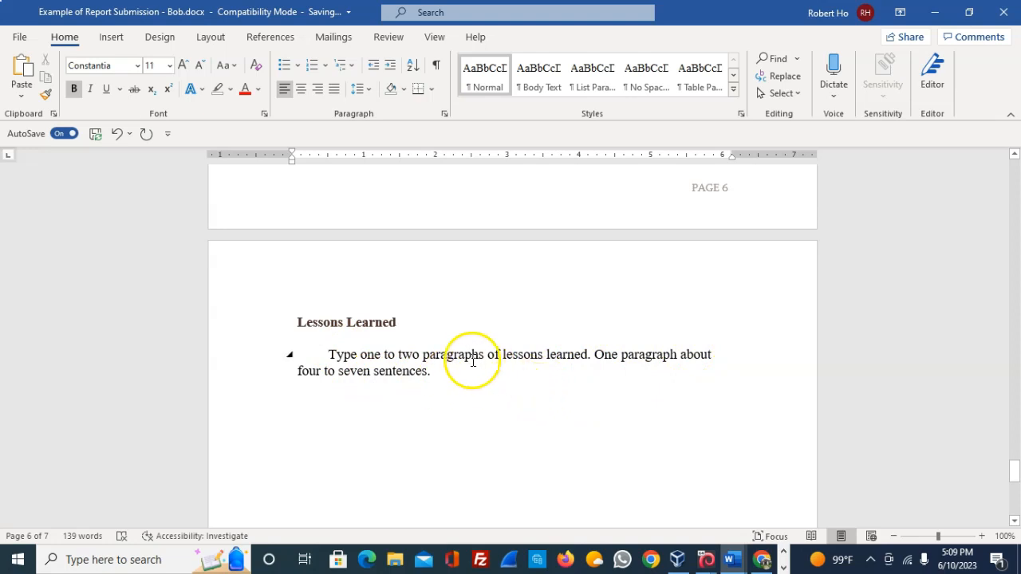
- Add "Give some time and careful thought before writing the lessons learned part of the lab." to the end of the Lessons Learned paragraph
click(450, 377)
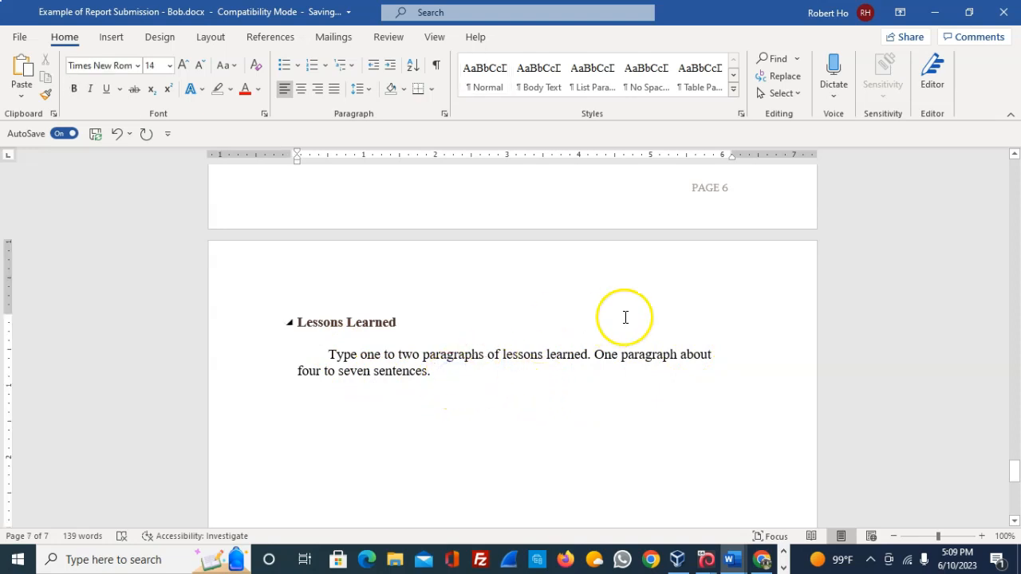
text(Giv)
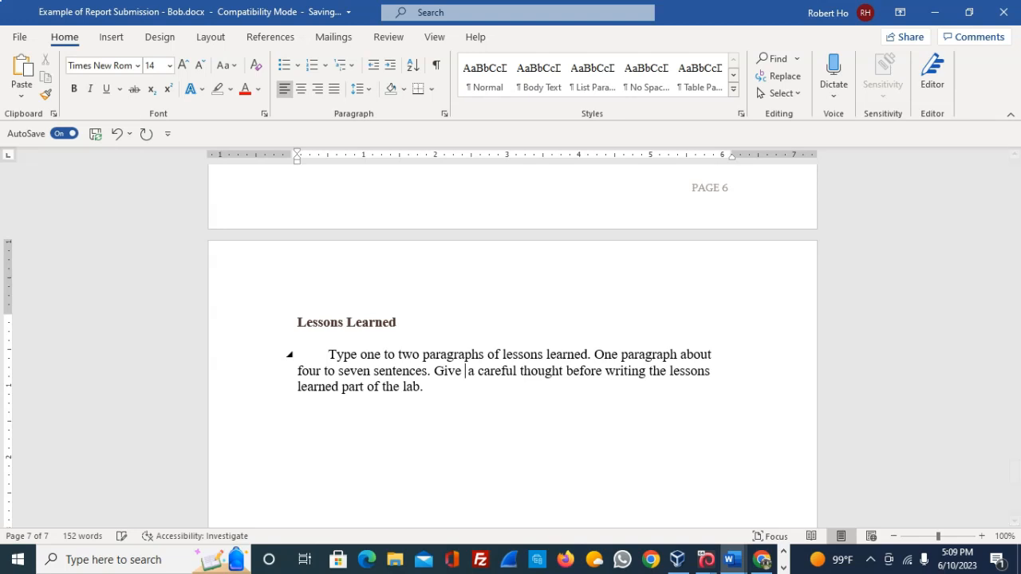
text(some time and)
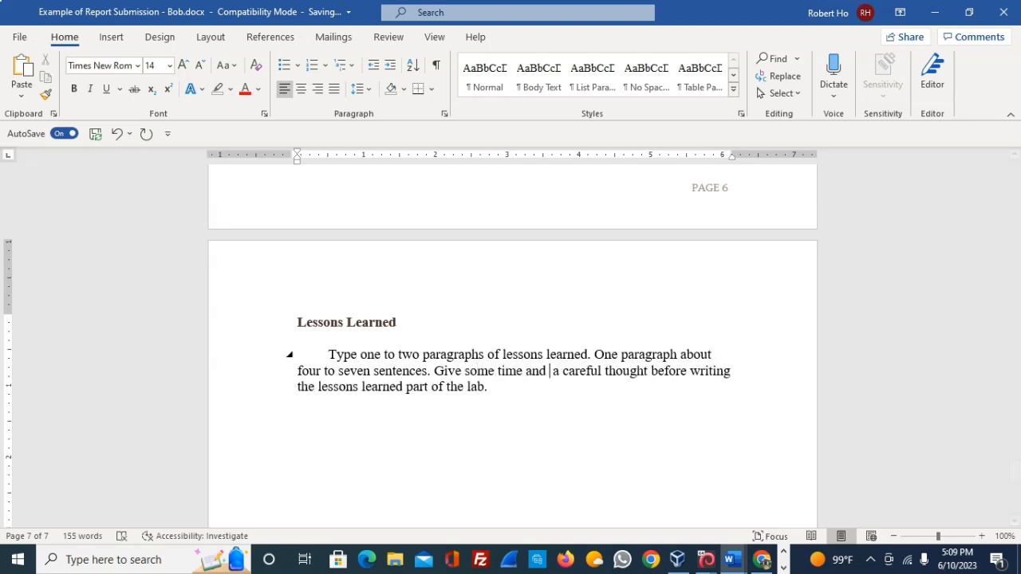
key(Delete)
key(Delete)
key(Delete)
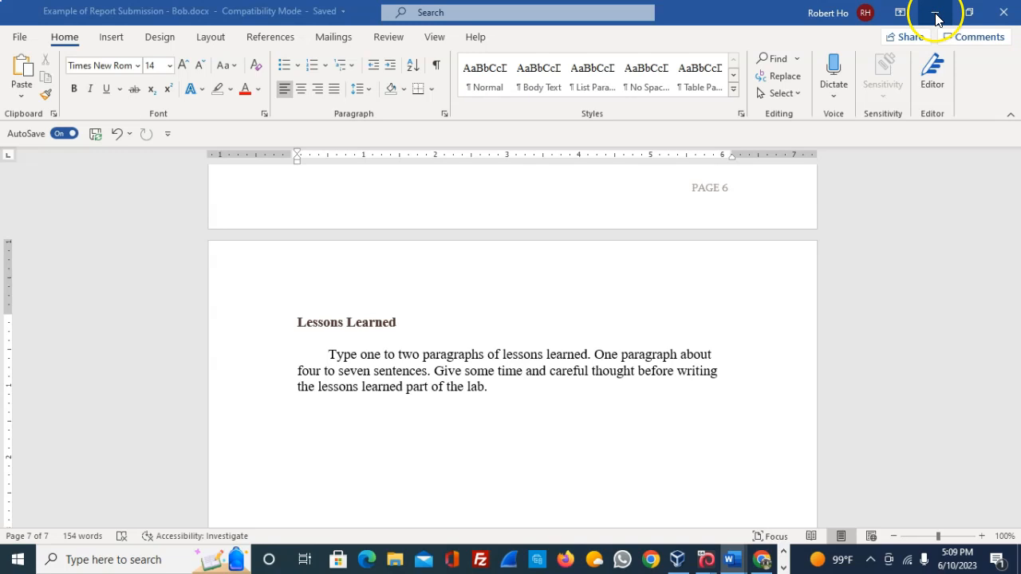
- Return to the report's first page, put the document away and switch to the Kali Linux virtual machine
drag(1015, 477, 1014, 169)
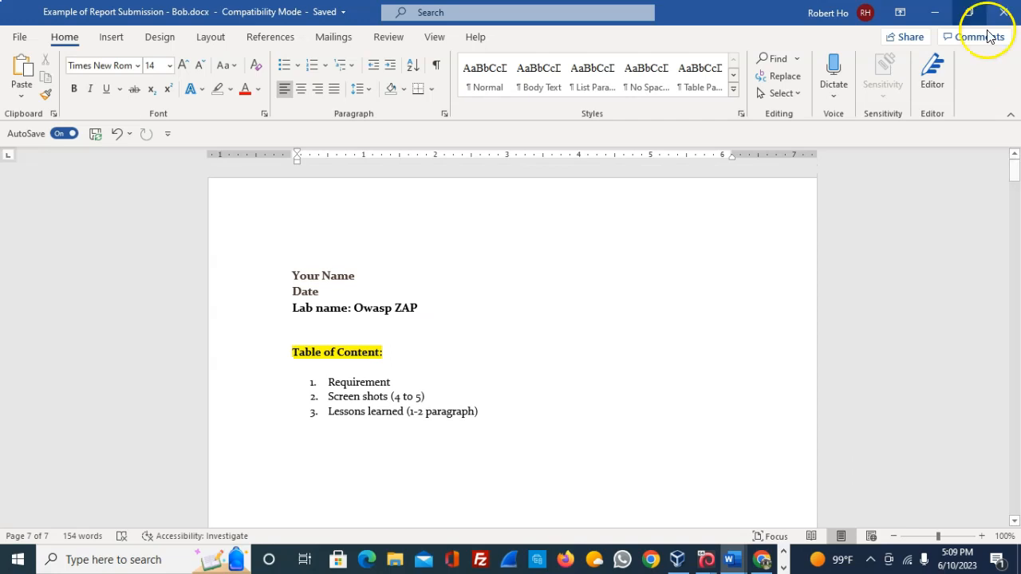
click(939, 16)
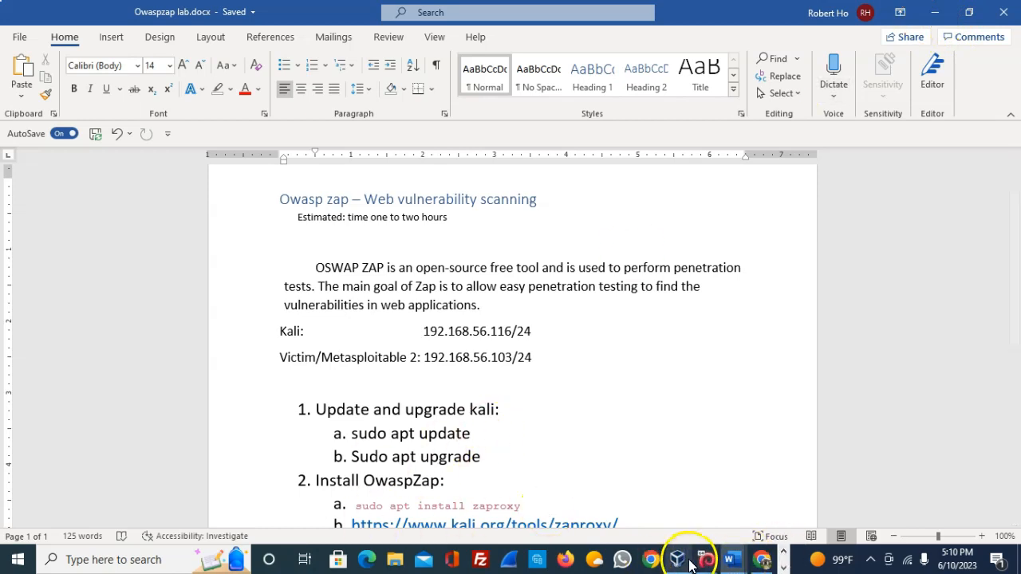
mouse_move(702, 563)
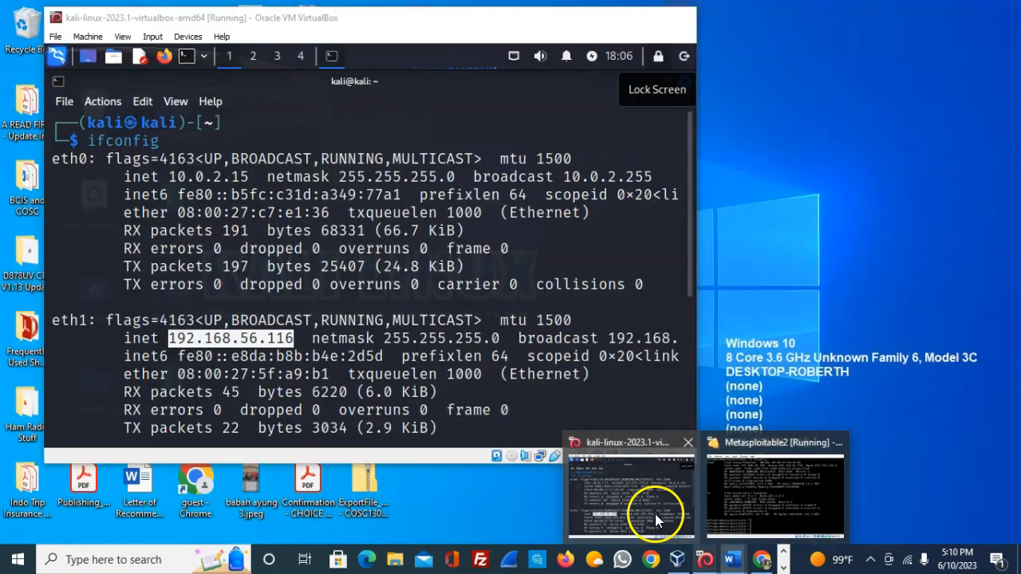
click(651, 516)
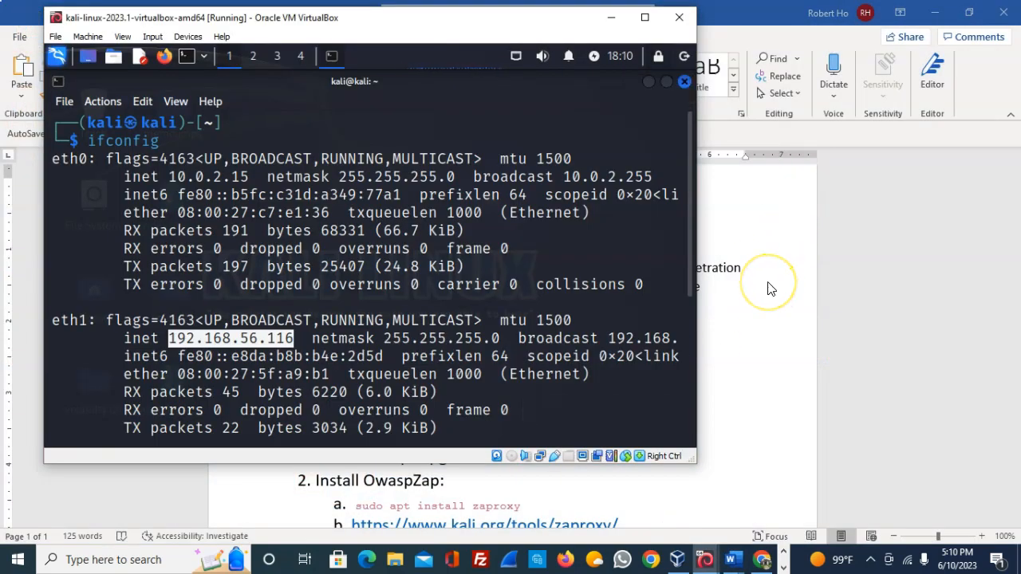
- Open a second terminal window in Kali alongside the one holding the ifconfig output
scroll(433, 351, down, 4)
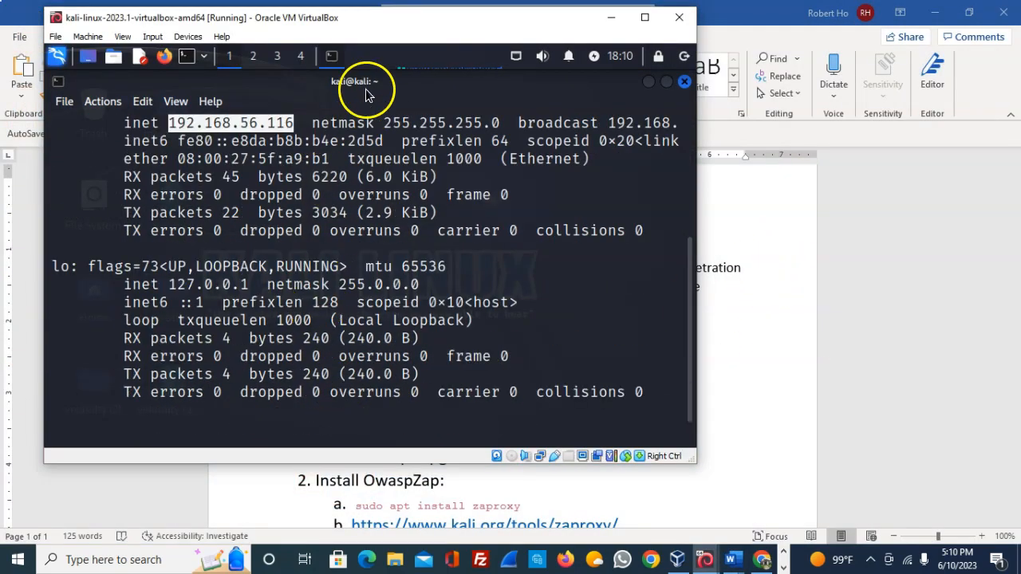
click(334, 56)
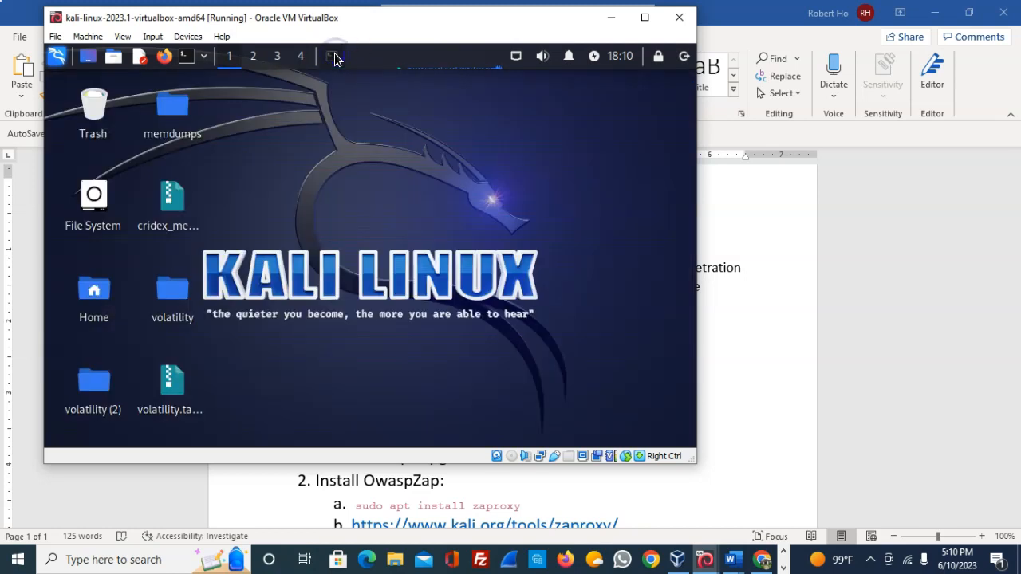
click(204, 58)
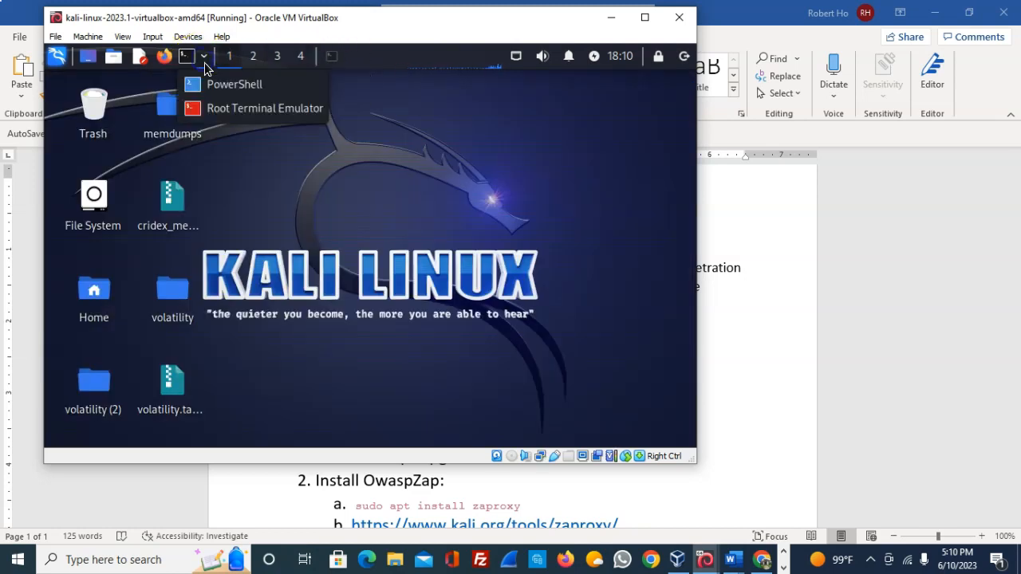
click(332, 57)
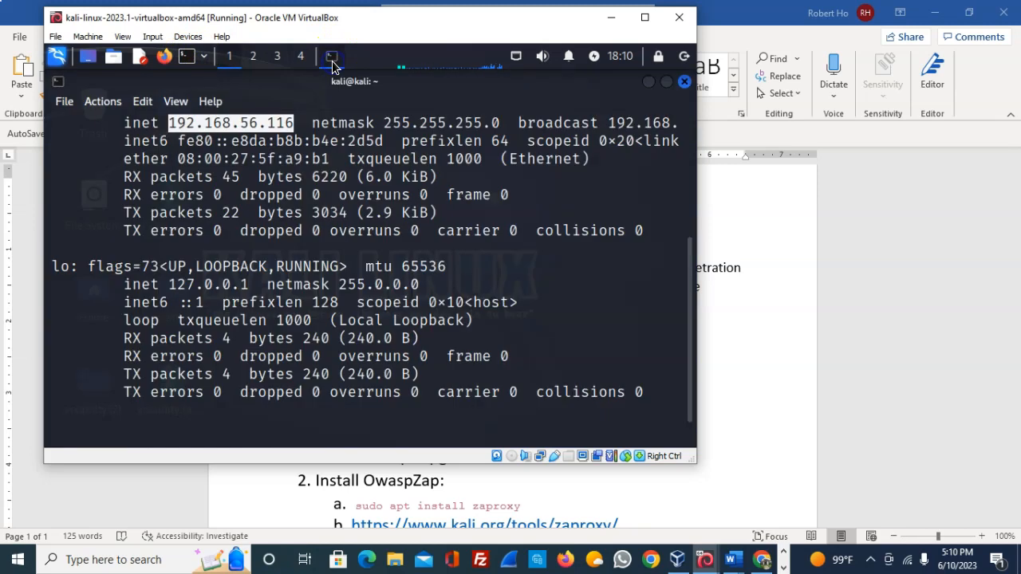
right_click(334, 57)
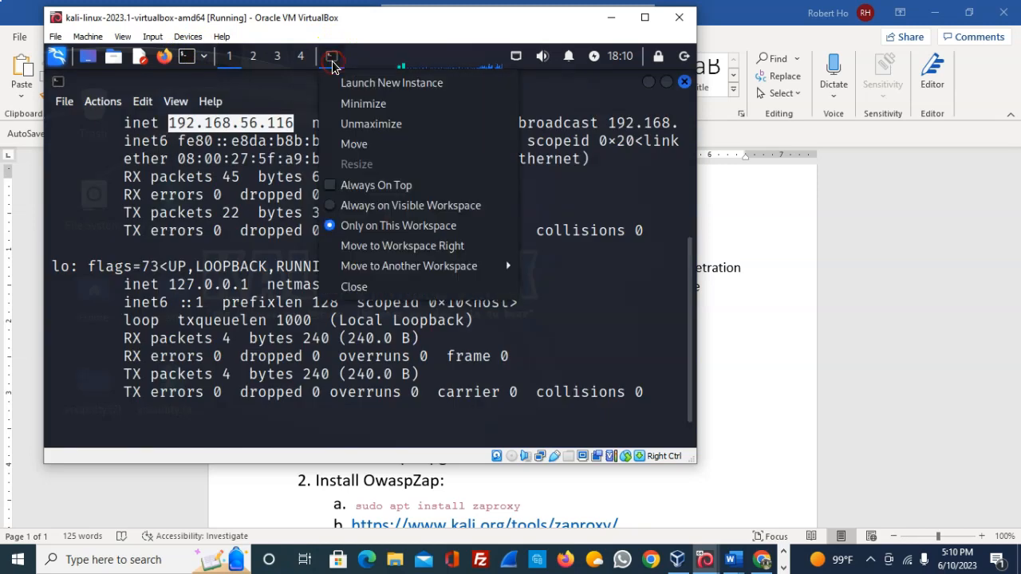
click(361, 84)
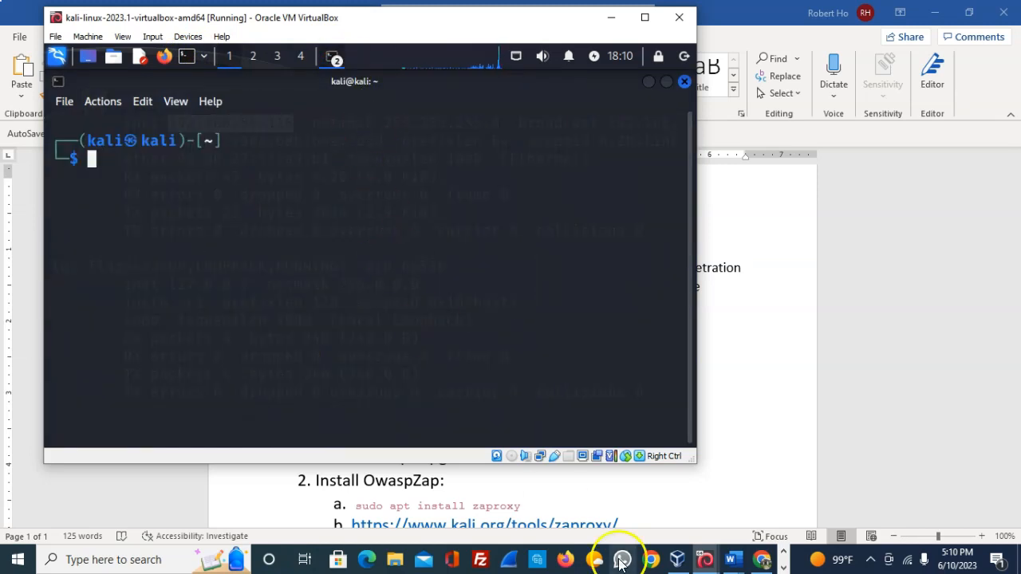
- Review the update and install instructions in the lab document and switch to the VirtualBox Manager
click(764, 501)
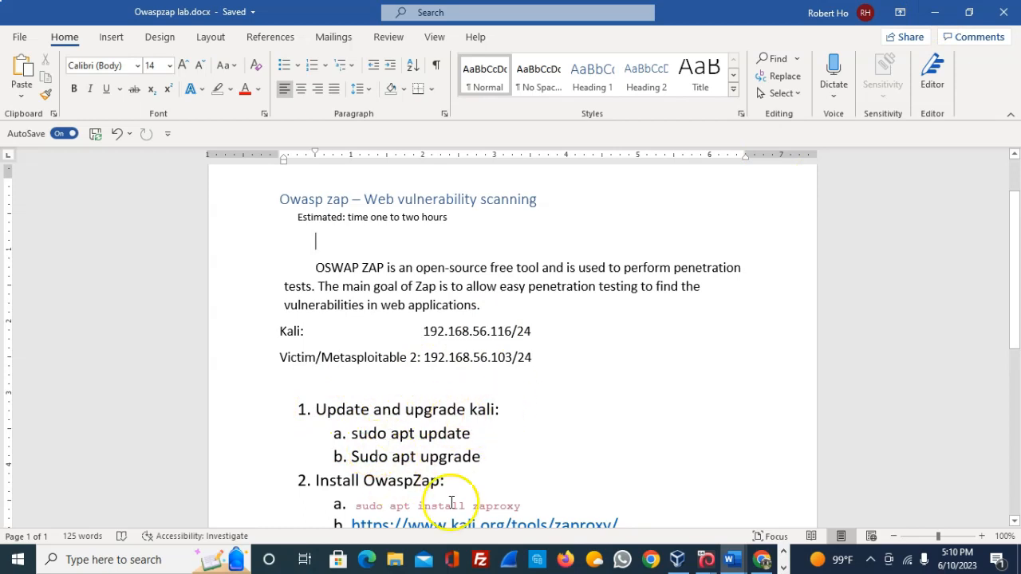
mouse_move(670, 558)
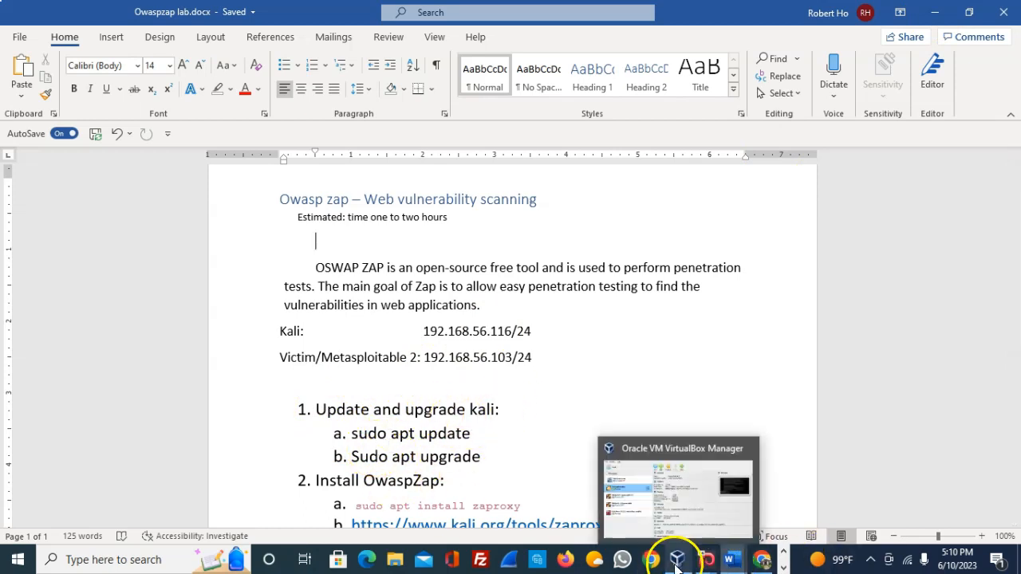
click(656, 510)
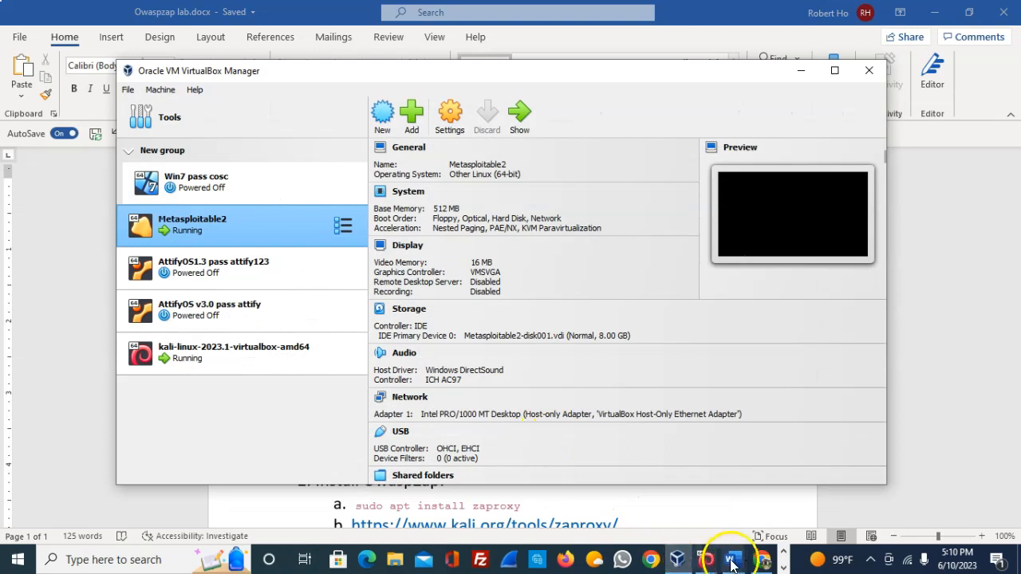
- Return to the Kali virtual machine, close the terminal holding the ifconfig output, and put the VirtualBox Manager away
mouse_move(712, 562)
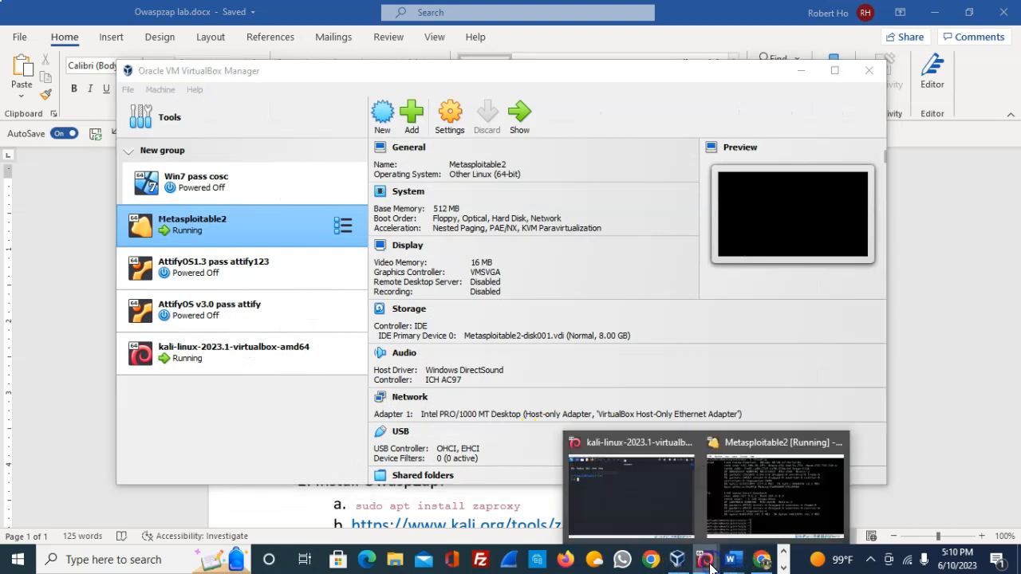
click(675, 513)
click(336, 56)
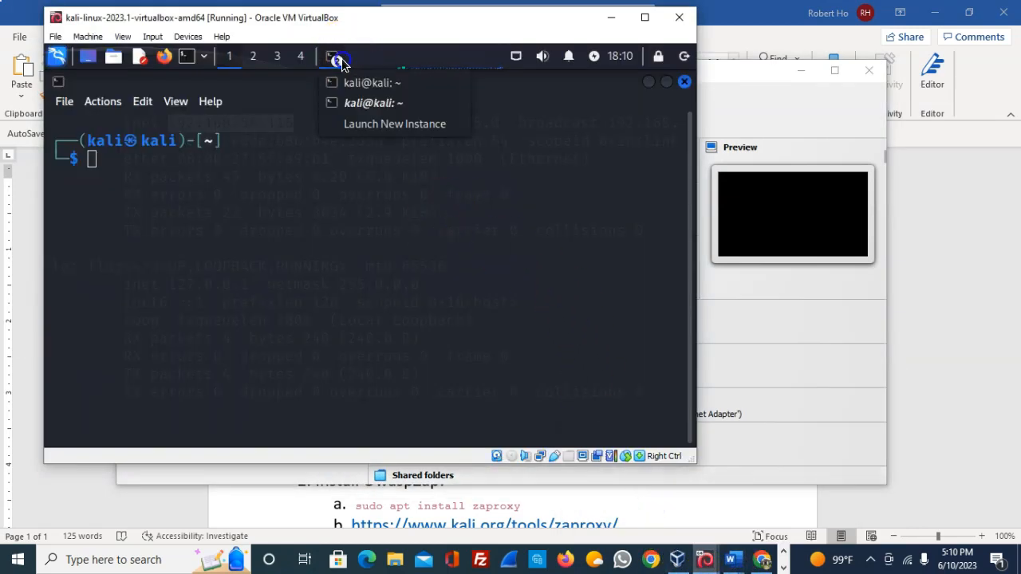
click(360, 84)
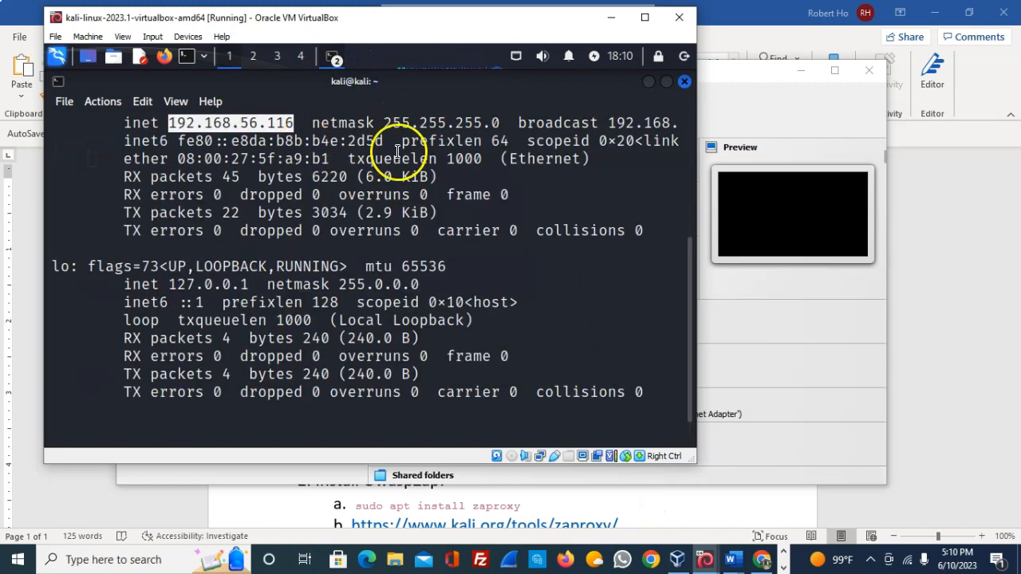
click(685, 83)
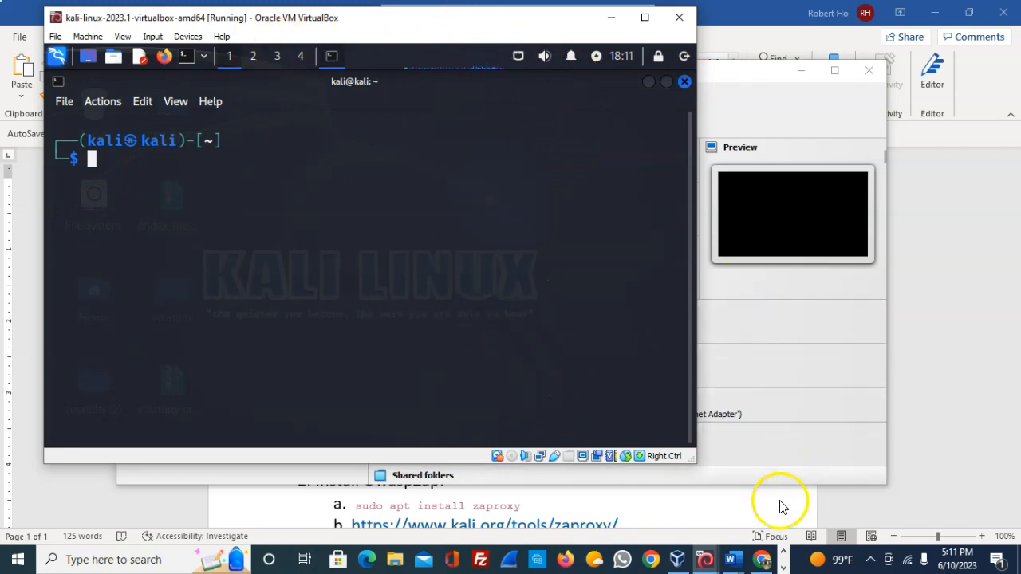
click(803, 73)
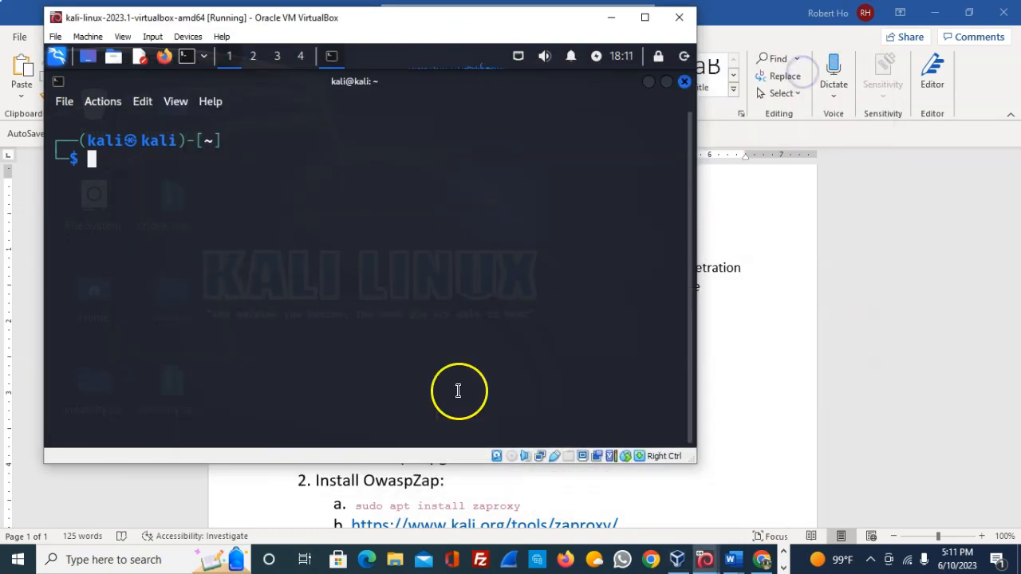
click(686, 509)
scroll(484, 408, down, 2)
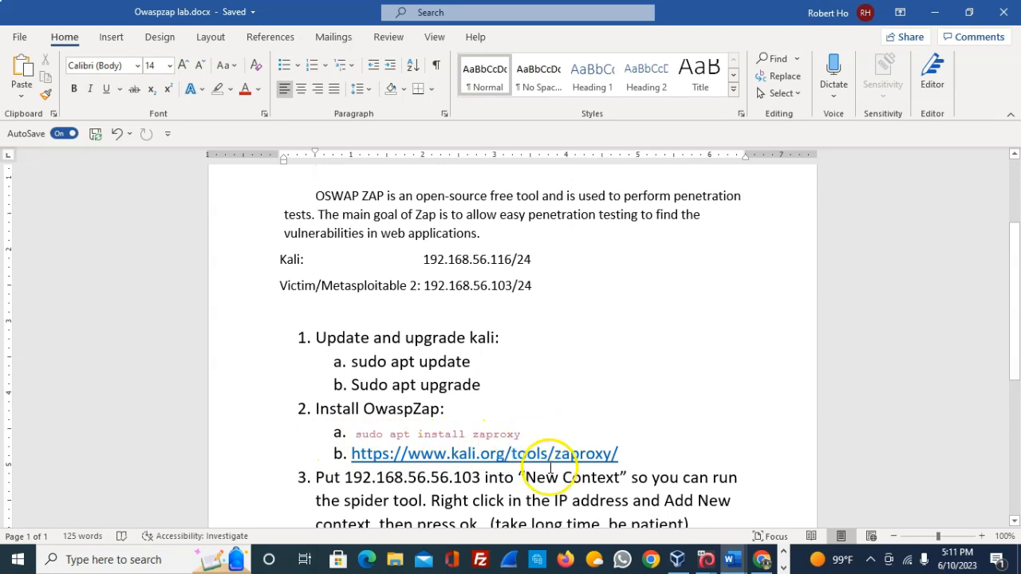
drag(627, 457, 368, 451)
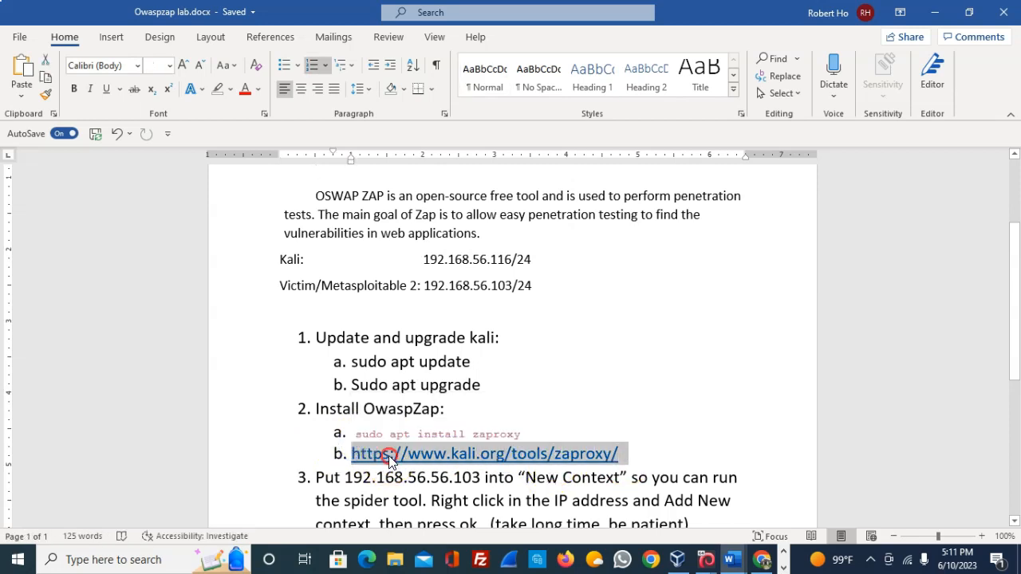
right_click(392, 453)
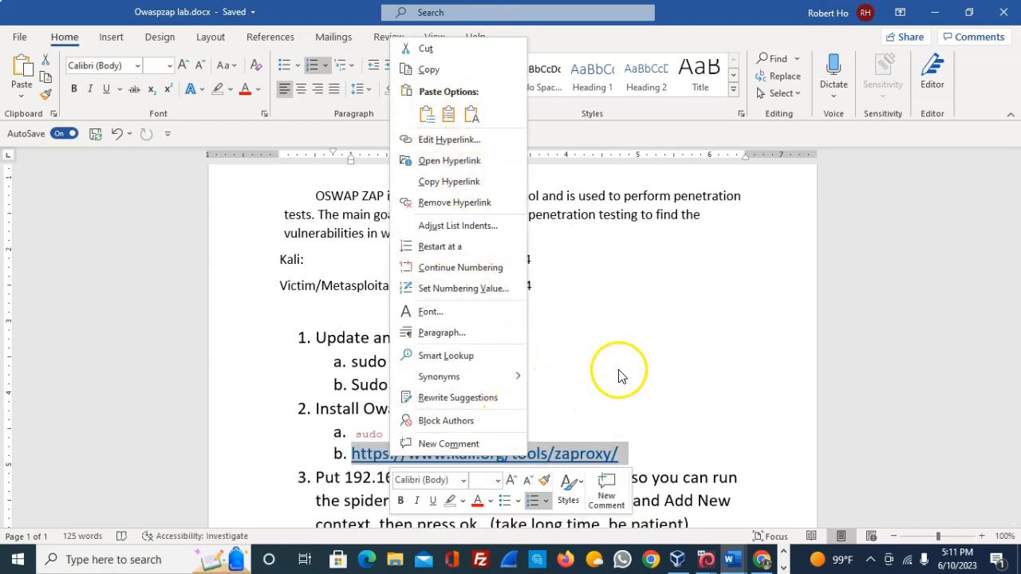
right_click(588, 454)
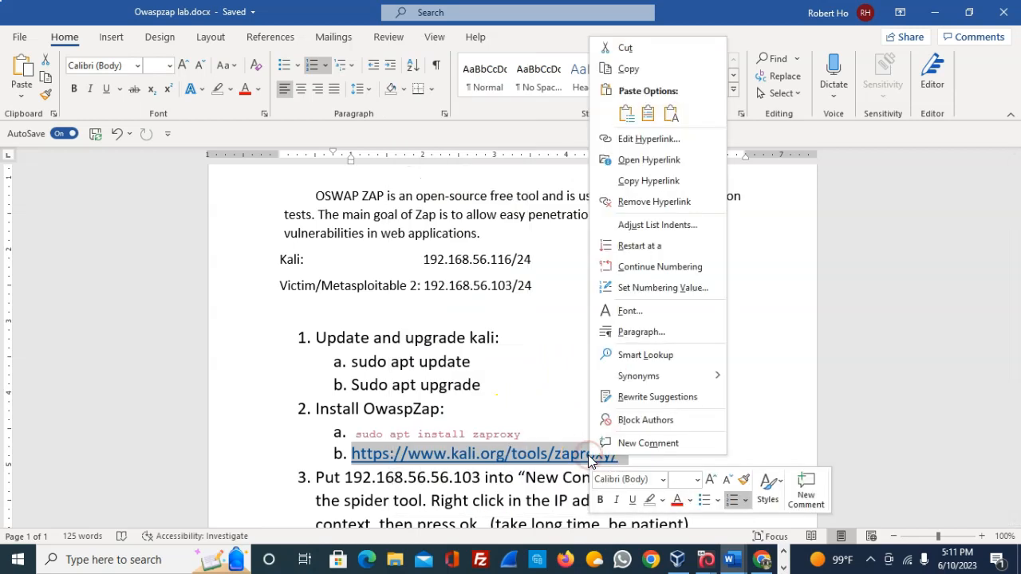
click(637, 72)
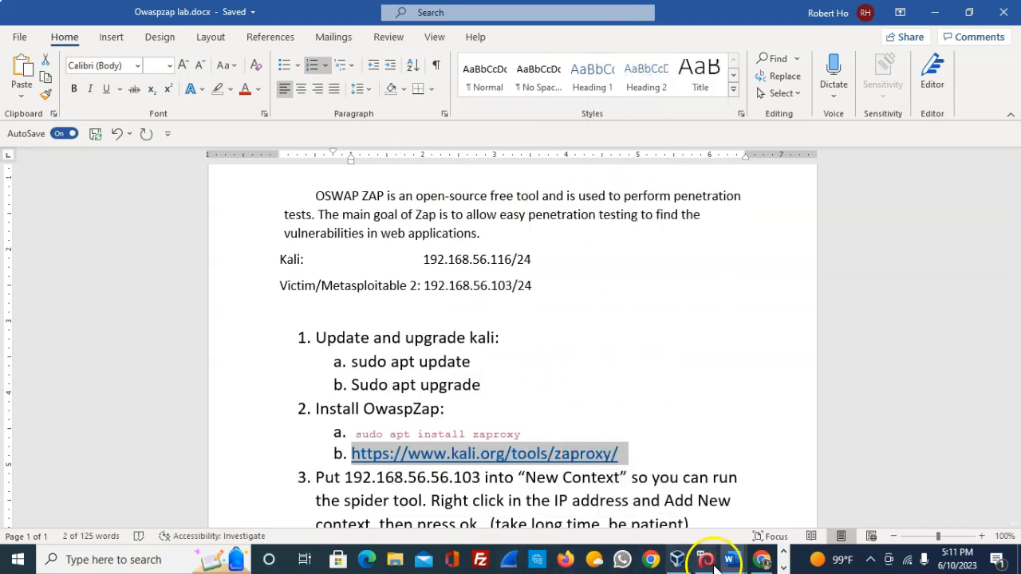
- Switch to Chrome and try to open the copied zaproxy link in a new tab
click(762, 562)
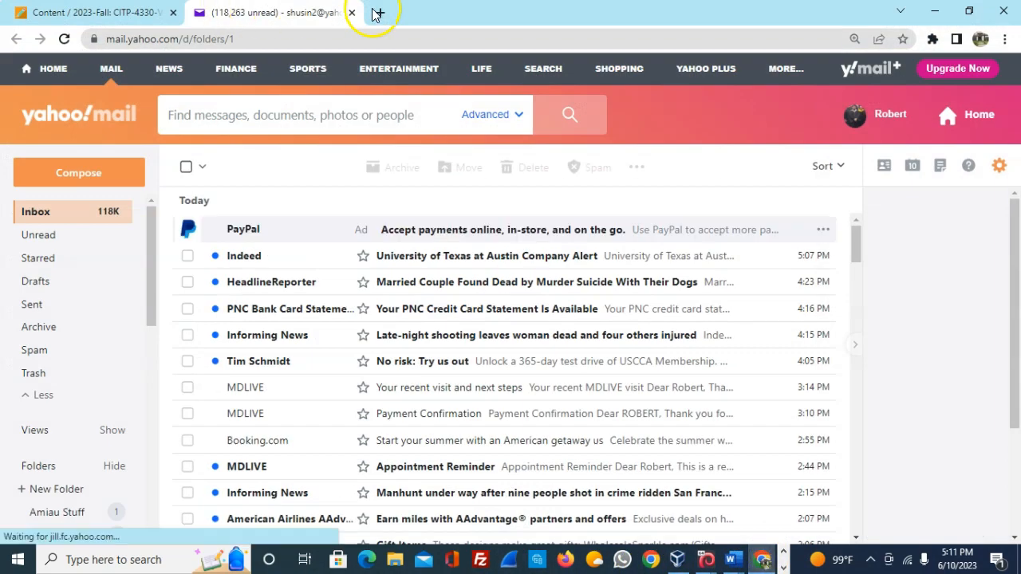
click(376, 12)
click(337, 36)
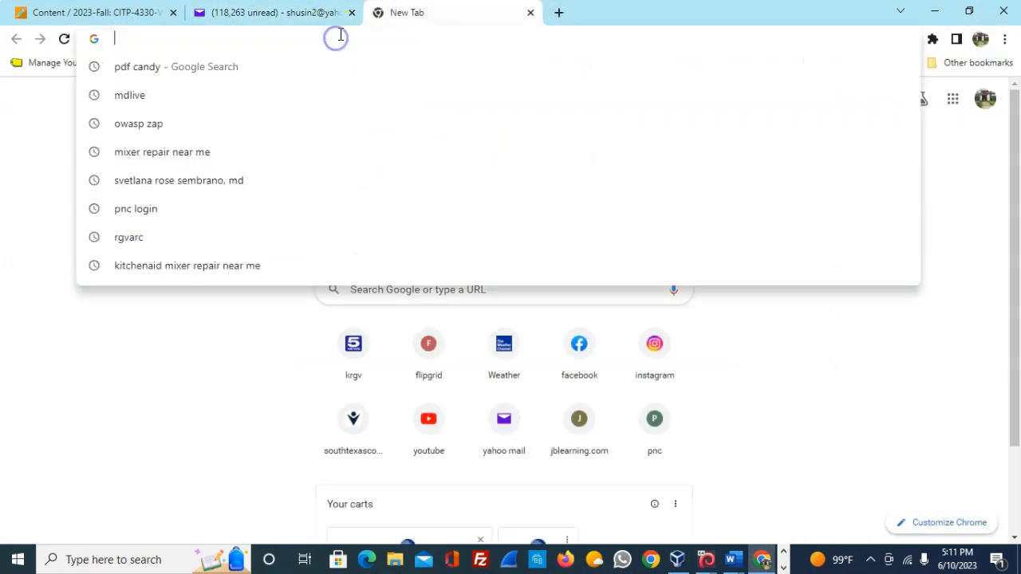
key(ctrl+v)
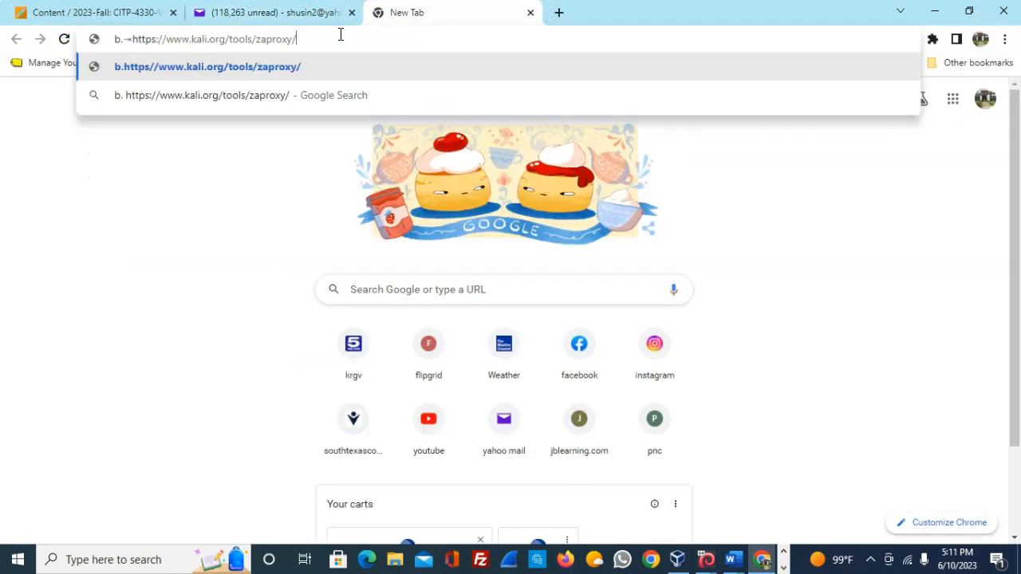
key(Return)
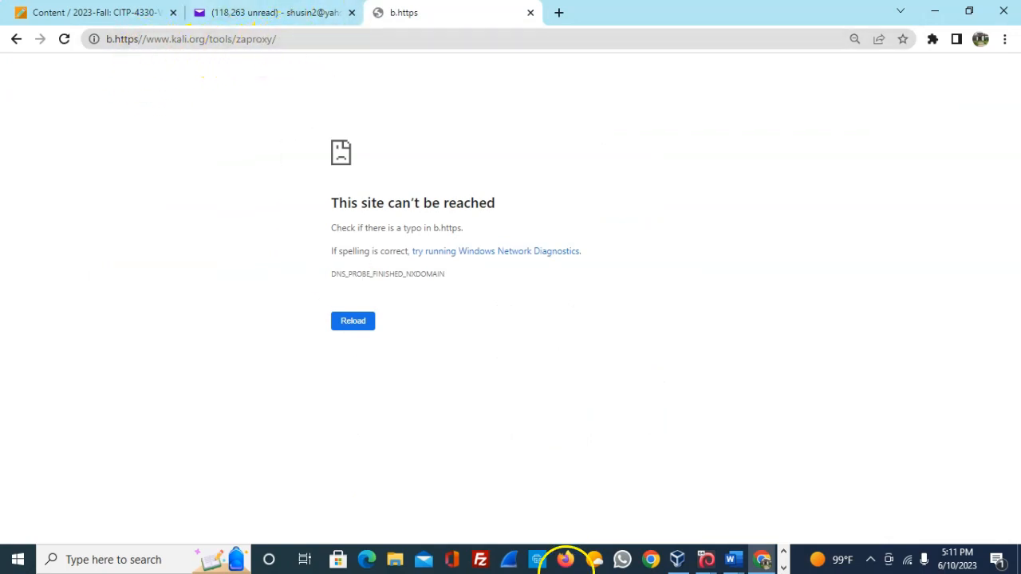
- Copy the zaproxy link from the lab document again and retry loading it in the same Chrome tab
mouse_move(736, 551)
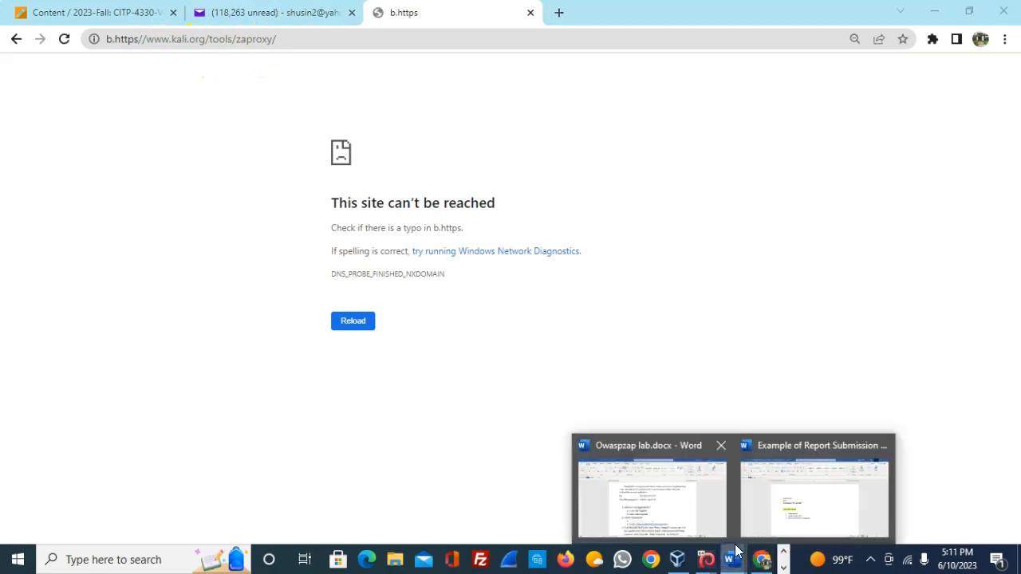
click(677, 519)
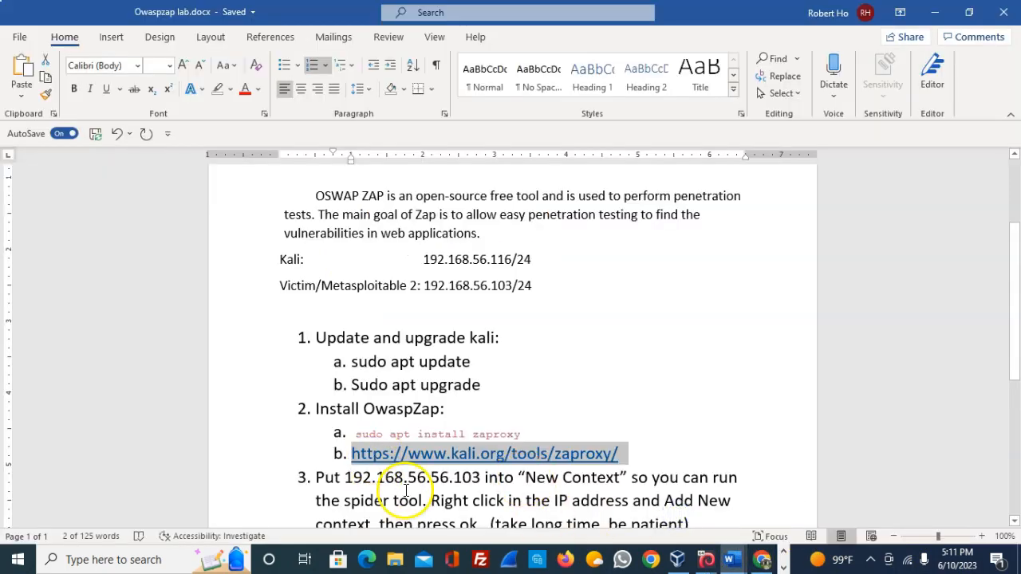
right_click(469, 453)
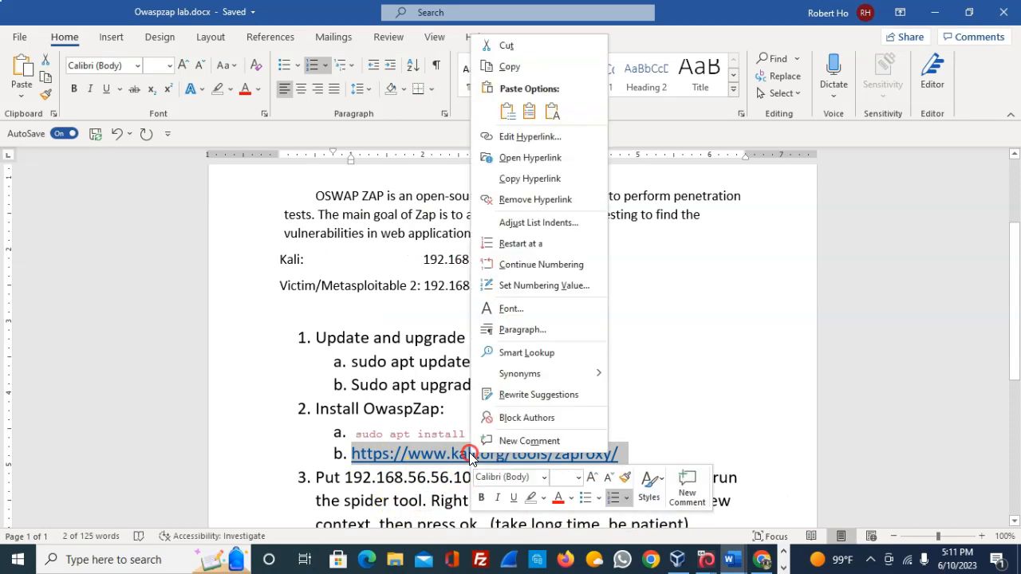
click(530, 68)
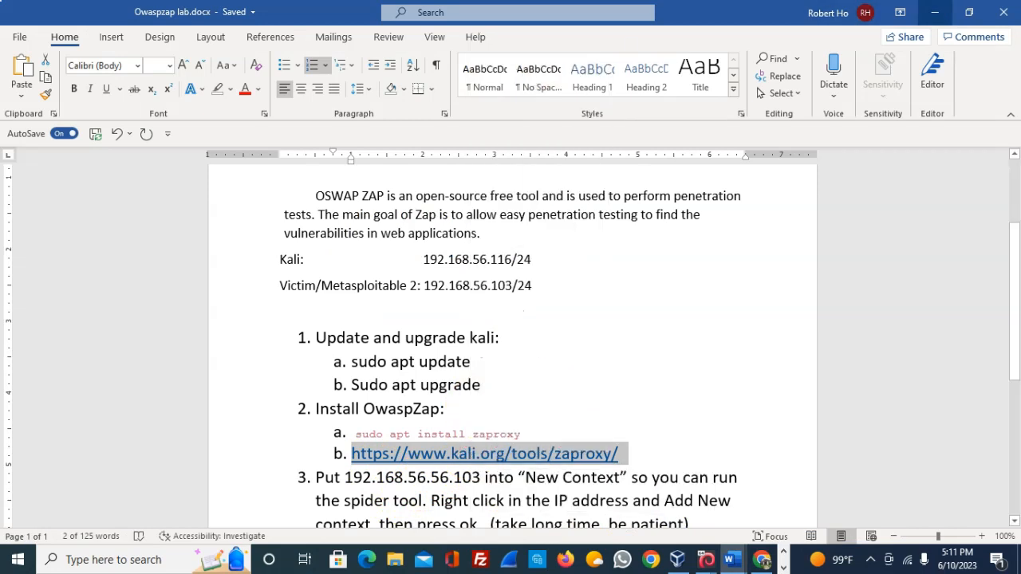
click(765, 561)
click(307, 39)
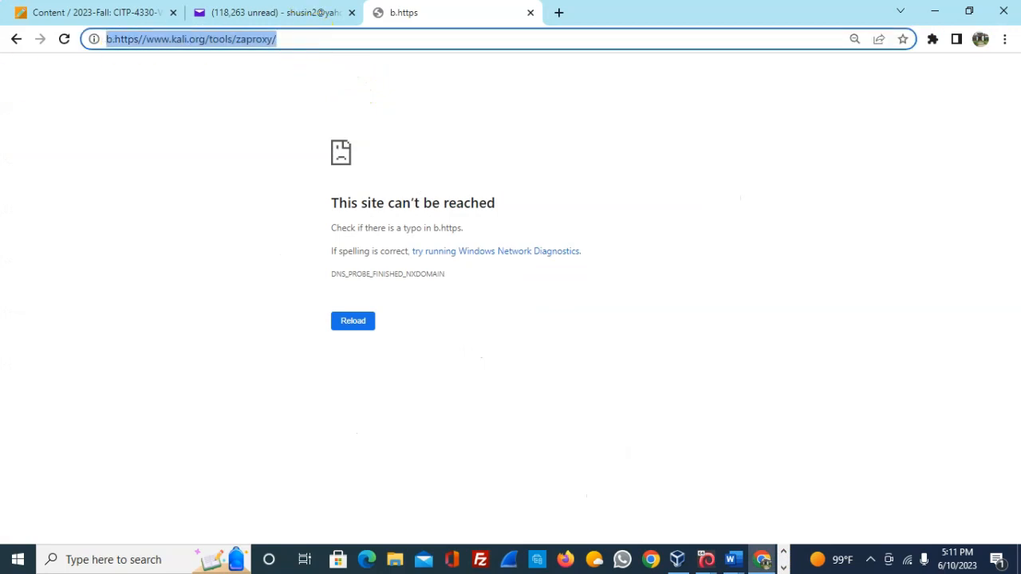
key(ctrl+v)
key(Return)
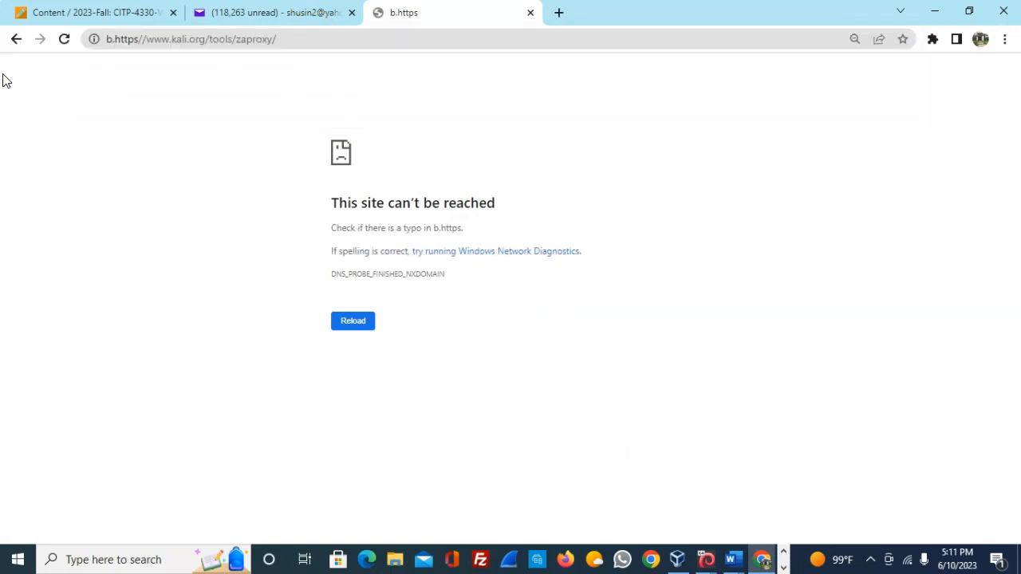
- Remove the stray "b." from the start of the web address and try to load the page again
click(115, 38)
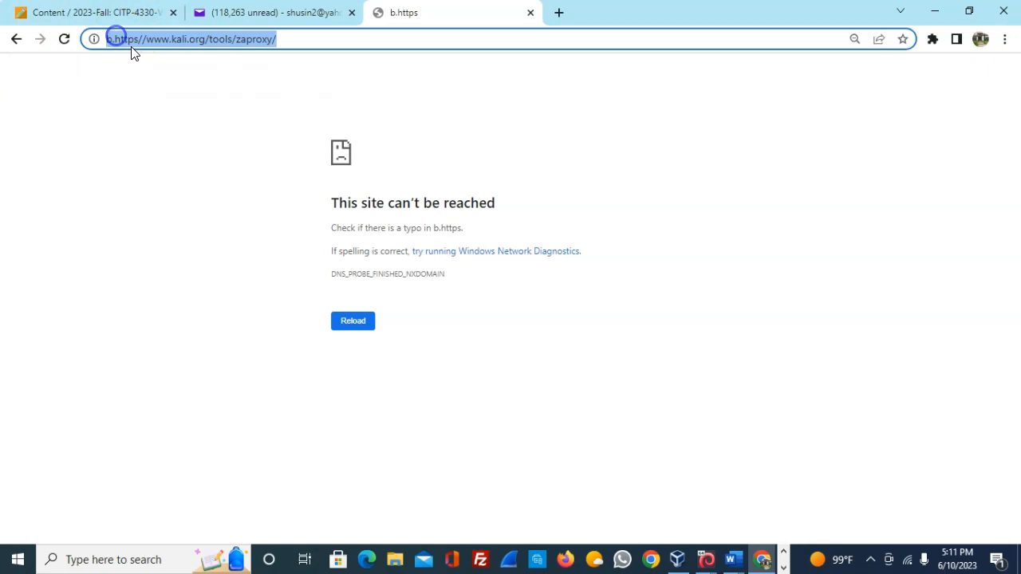
key(Home)
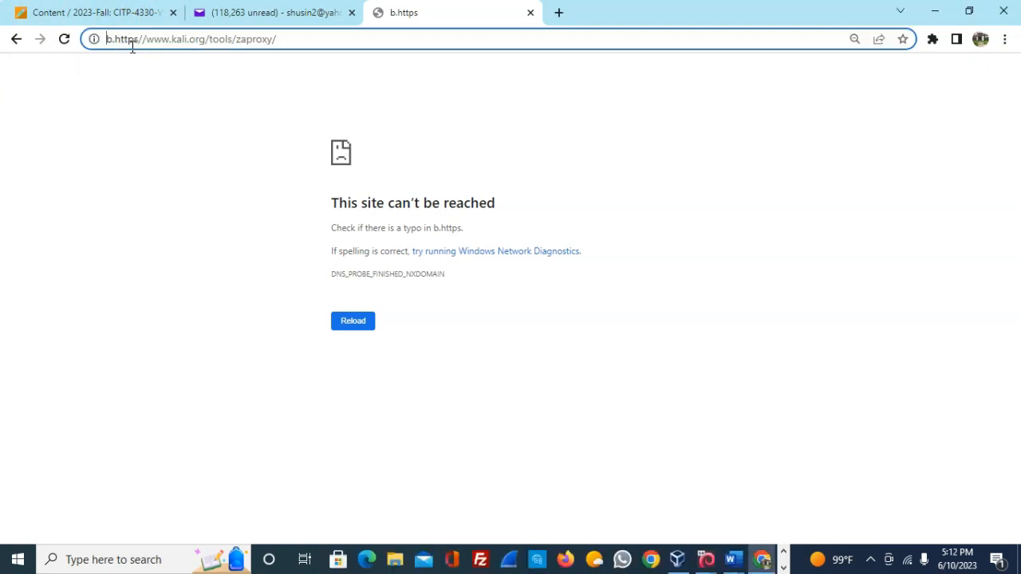
key(Delete)
key(Delete)
key(Return)
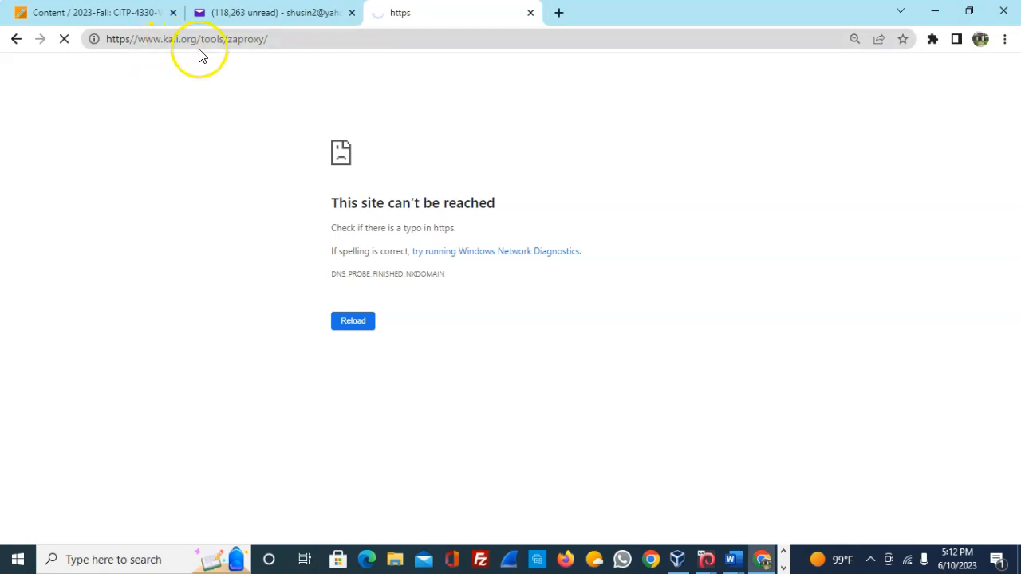
- Look up "owasp" in the address bar and open the suggested OWASP ZAP download page, zaproxy.org/download/
click(225, 38)
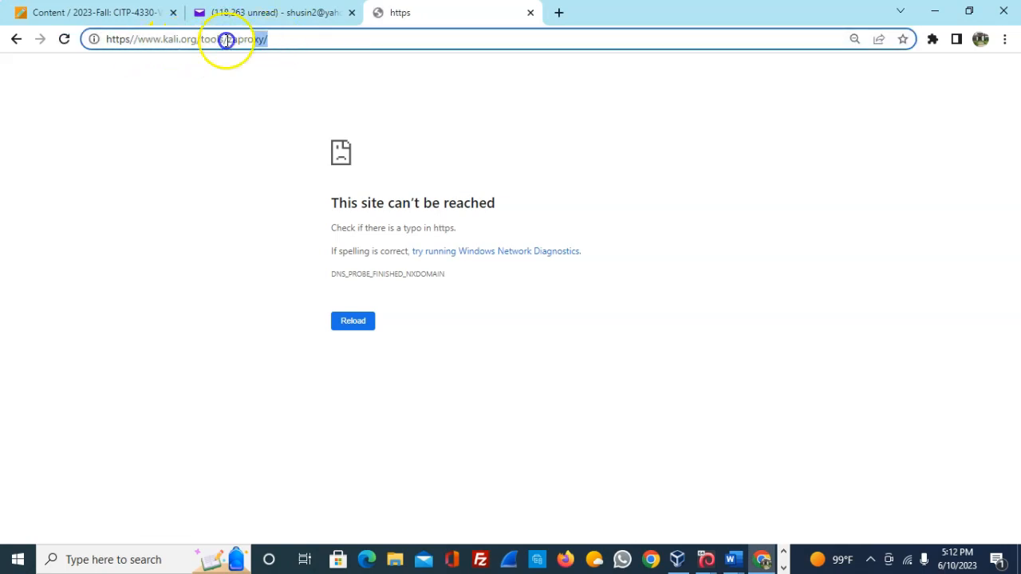
text(owasp)
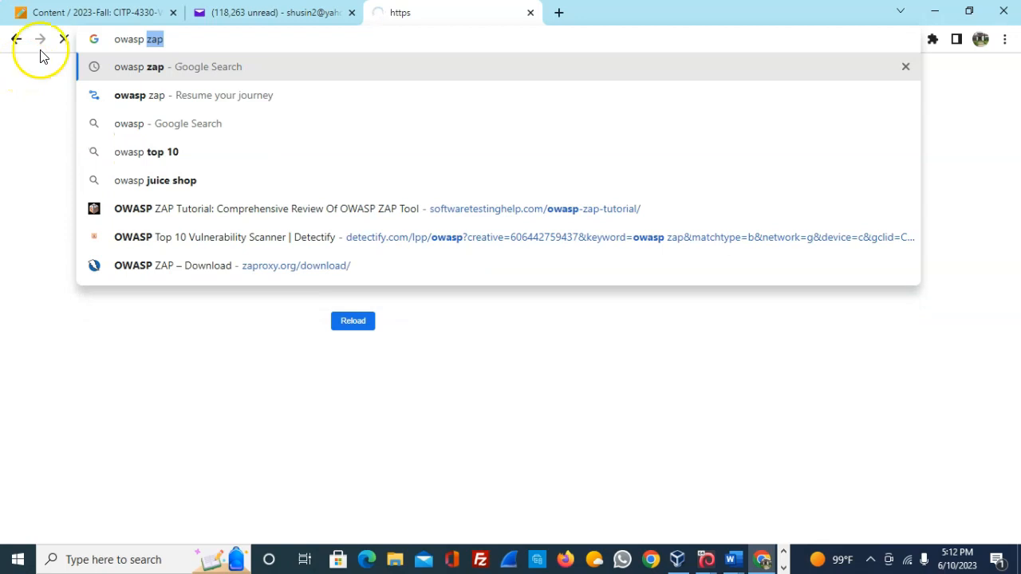
click(311, 267)
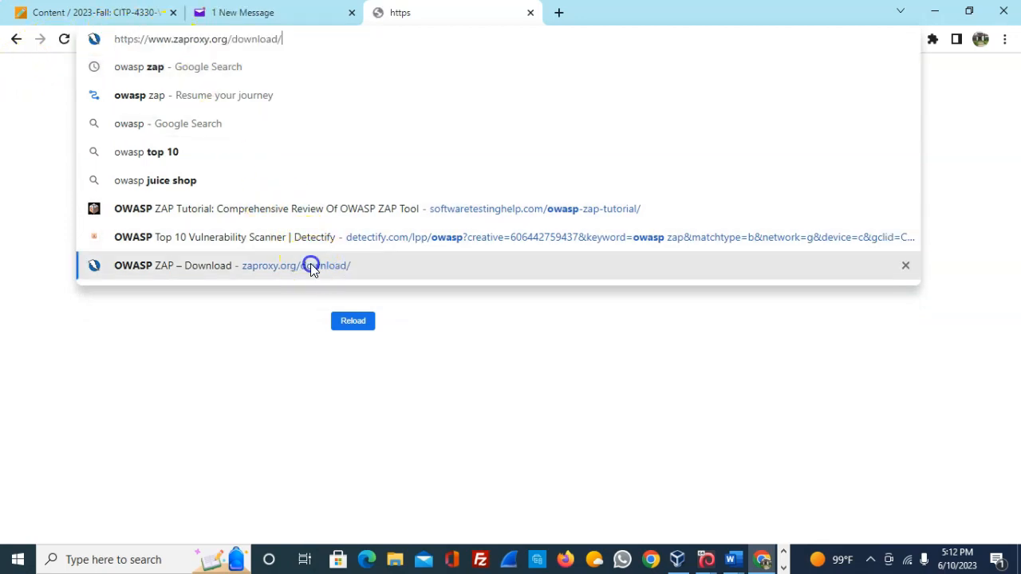
- Search Google for "owasp zap download" and open the OWASP ZAP home page result at zaproxy.org
click(229, 40)
text(owas)
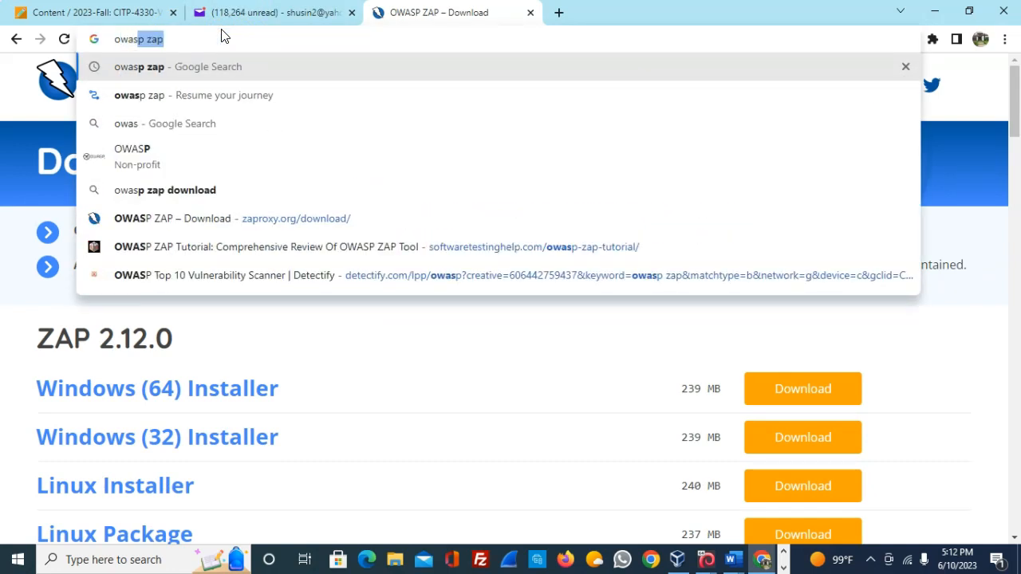
text(p zap down)
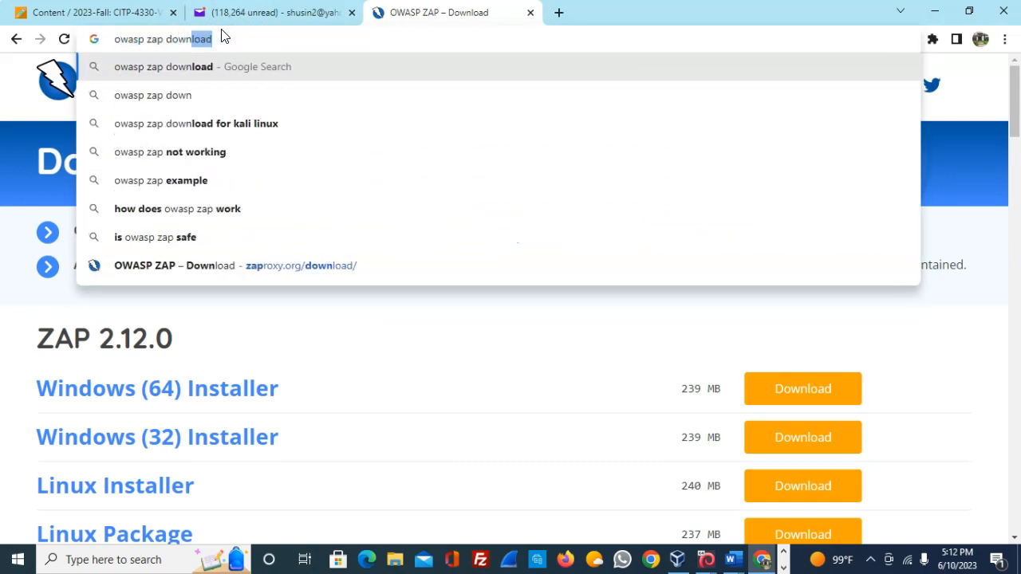
key(Return)
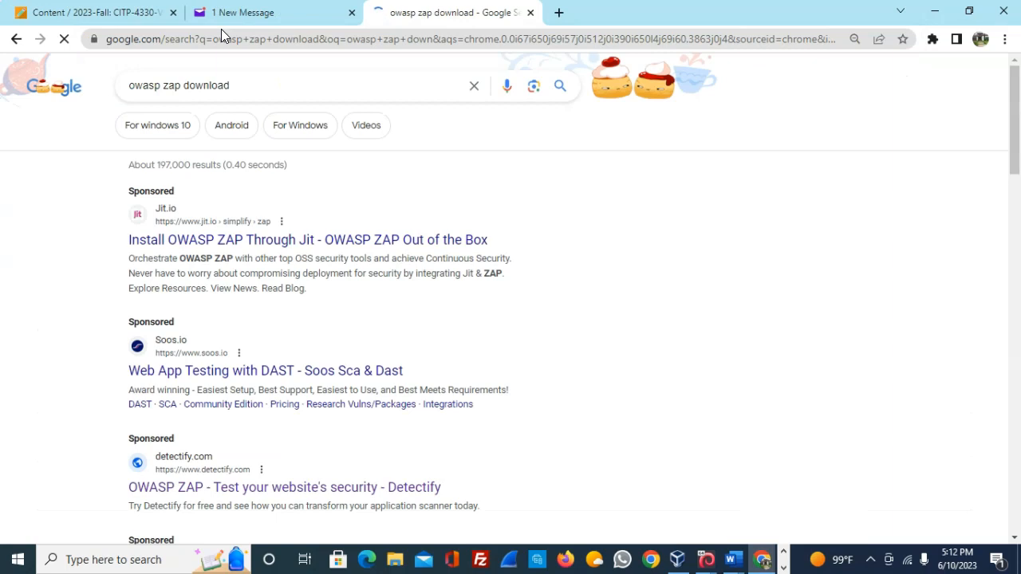
scroll(367, 387, down, 2)
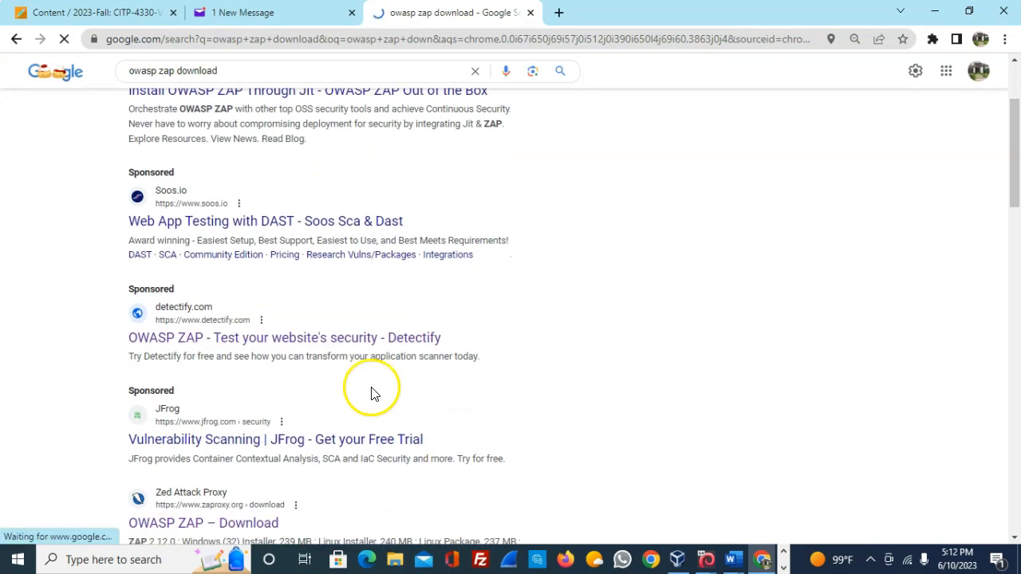
scroll(379, 359, down, 2)
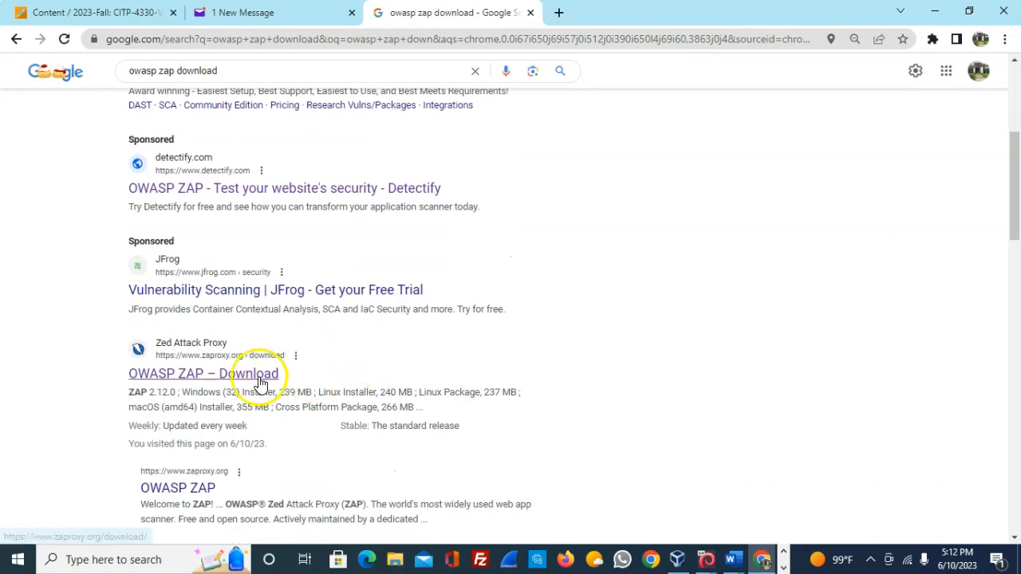
scroll(270, 375, down, 2)
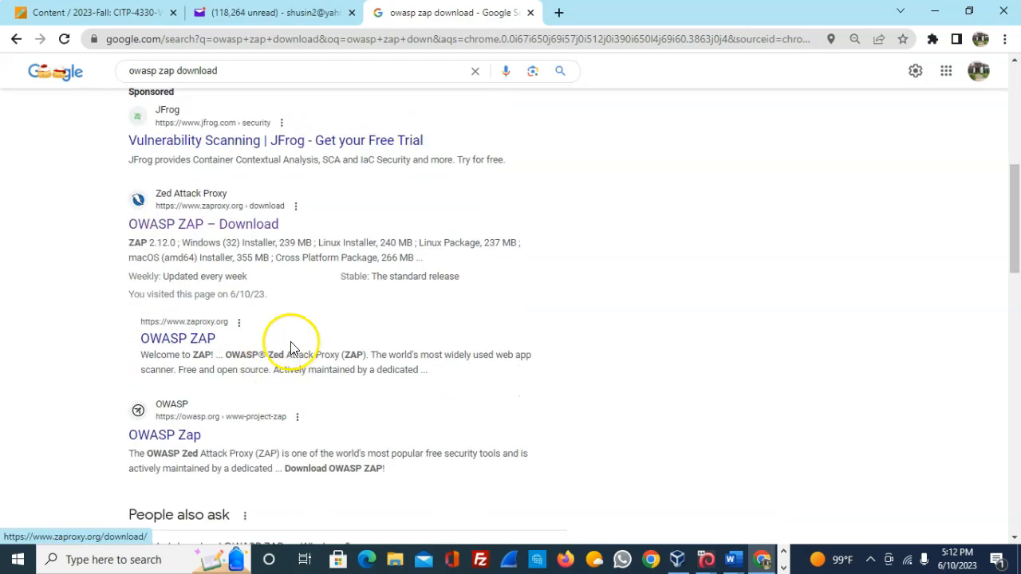
click(201, 351)
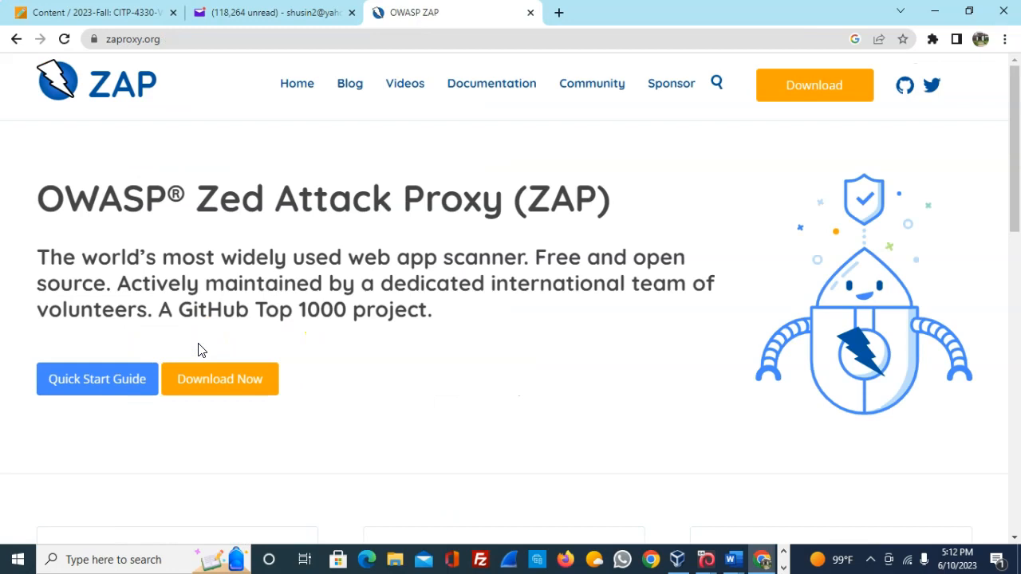
- Return to the search results, view the OWASP Zap project page on owasp.org, and go back to the results
click(14, 39)
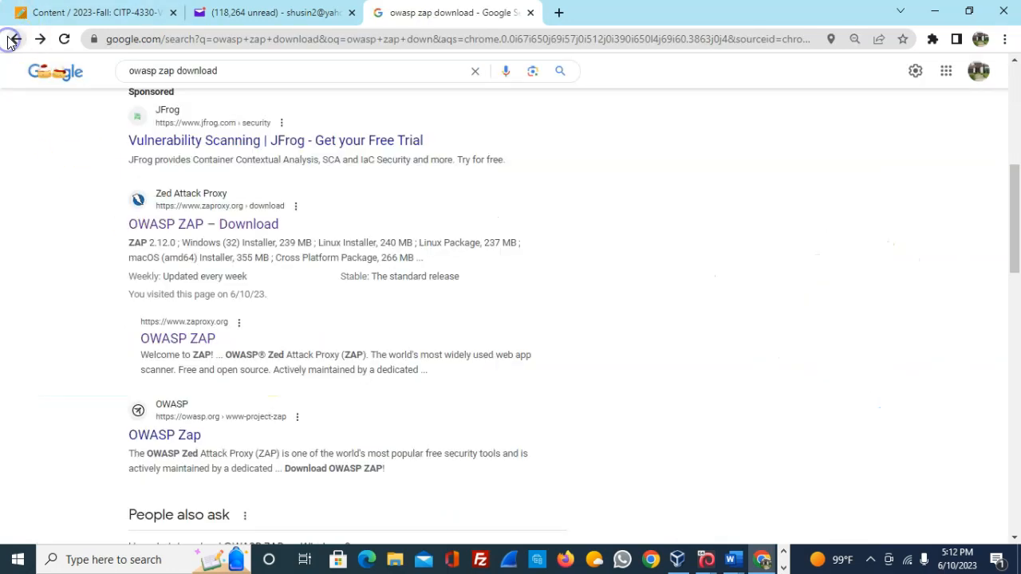
scroll(296, 354, down, 2)
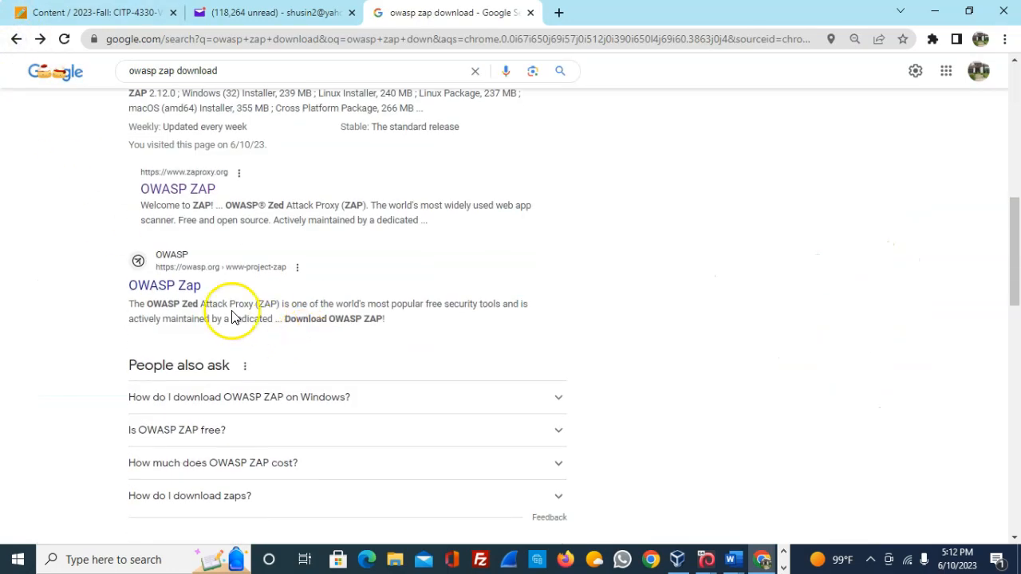
click(184, 287)
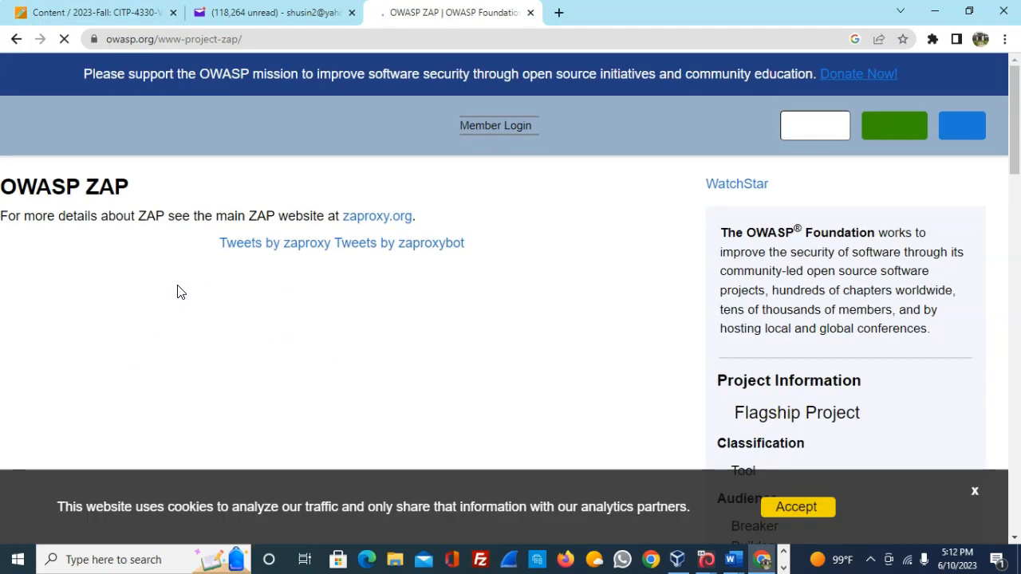
click(16, 39)
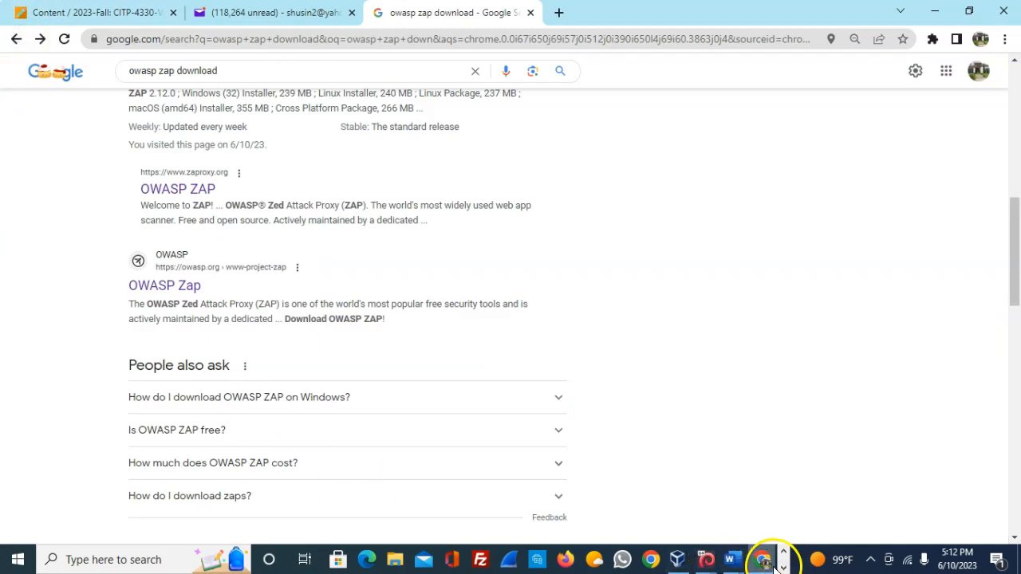
- Switch to the Owaspzap lab.docx document in Word and follow its kali.org/tools/zaproxy link
mouse_move(730, 558)
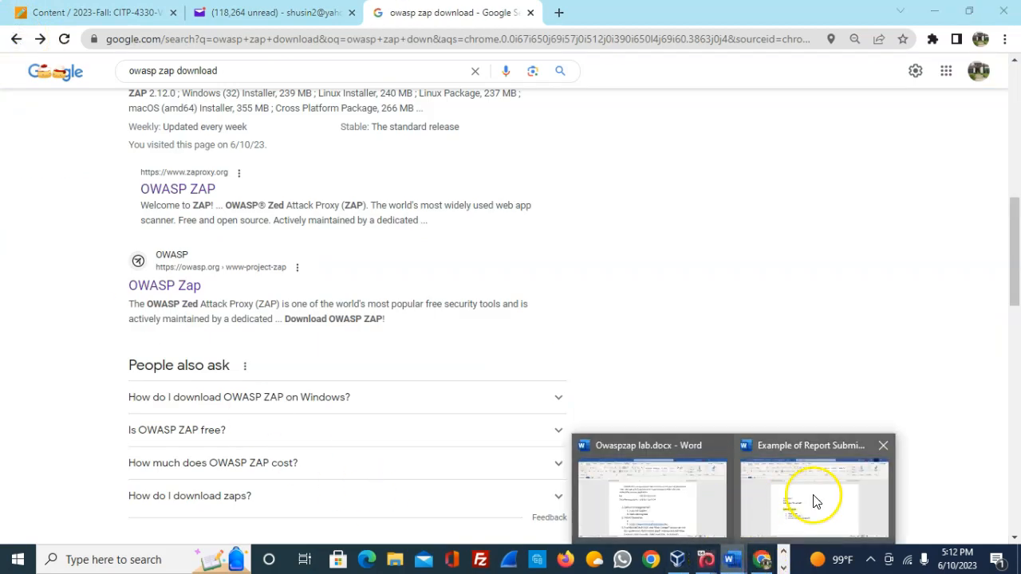
click(598, 523)
click(490, 455)
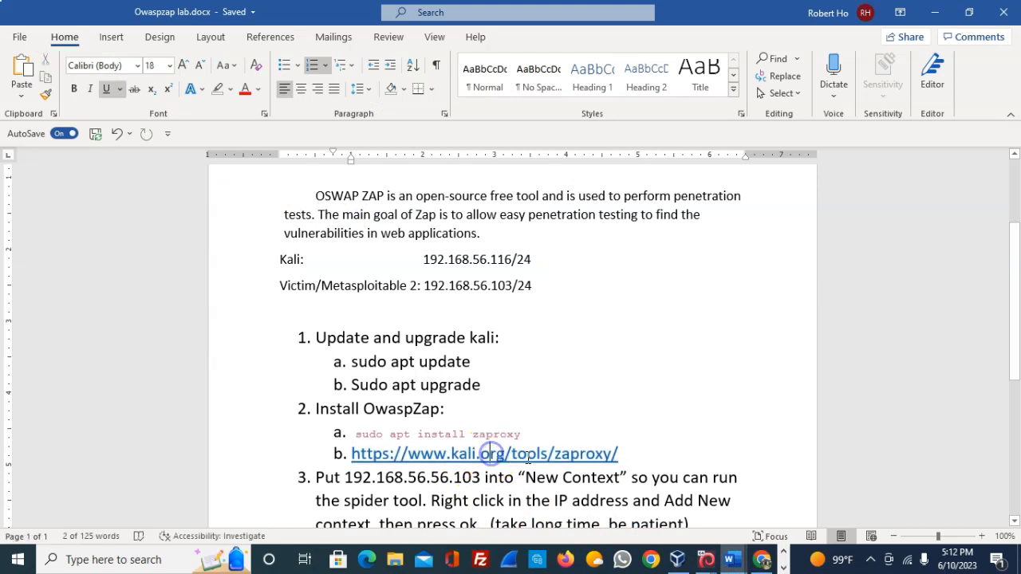
drag(614, 456, 368, 452)
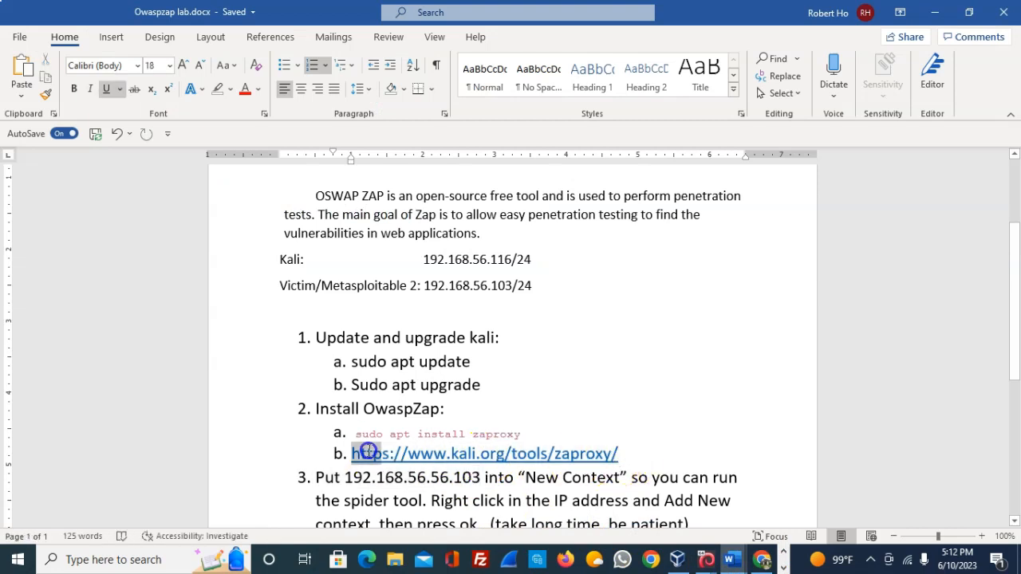
click(707, 385)
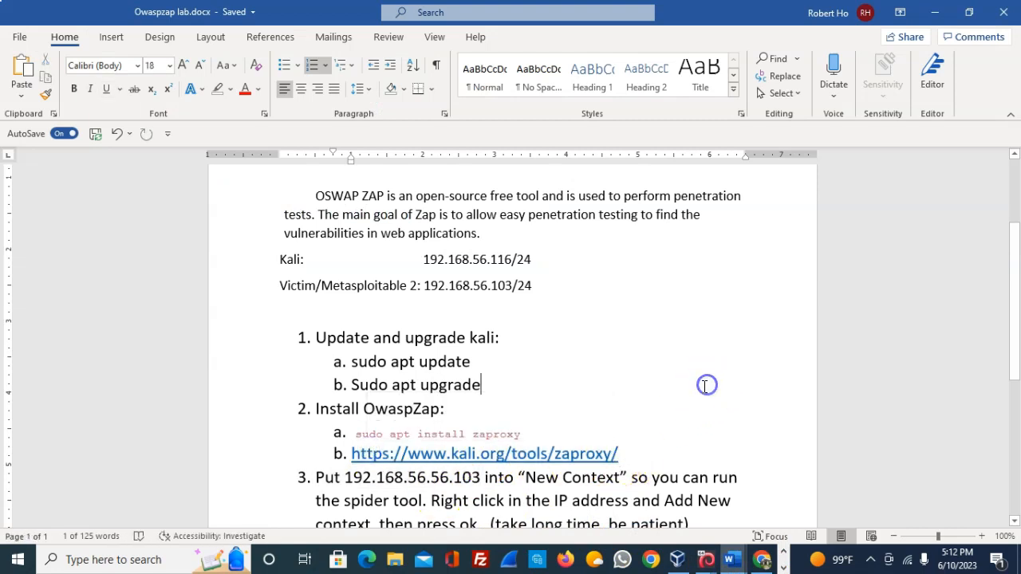
ctrl+click(532, 461)
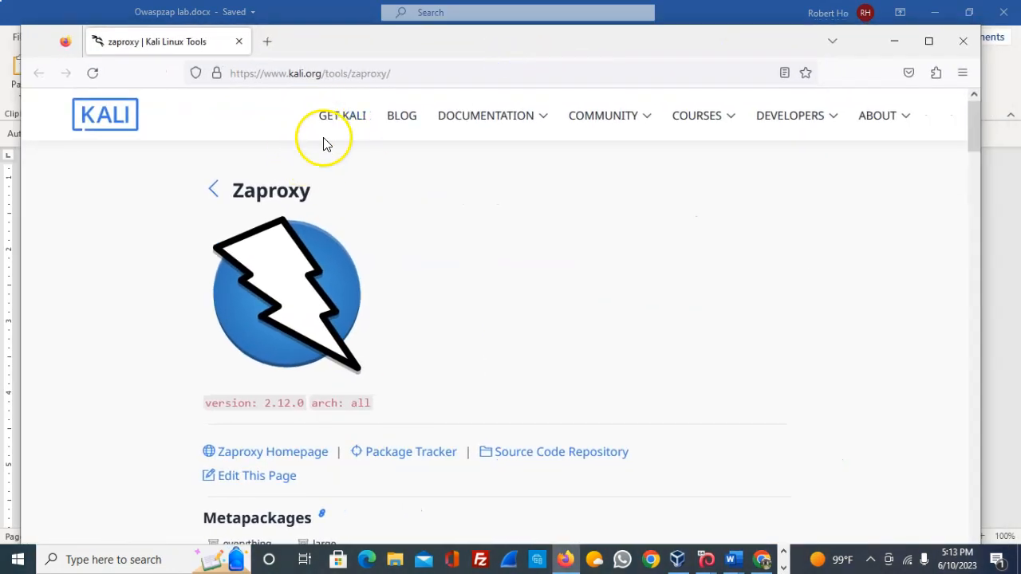
- Look through the Kali zaproxy page for the package description and the command for installing it
scroll(383, 279, down, 4)
scroll(403, 264, up, 3)
scroll(351, 251, up, 2)
scroll(358, 255, down, 5)
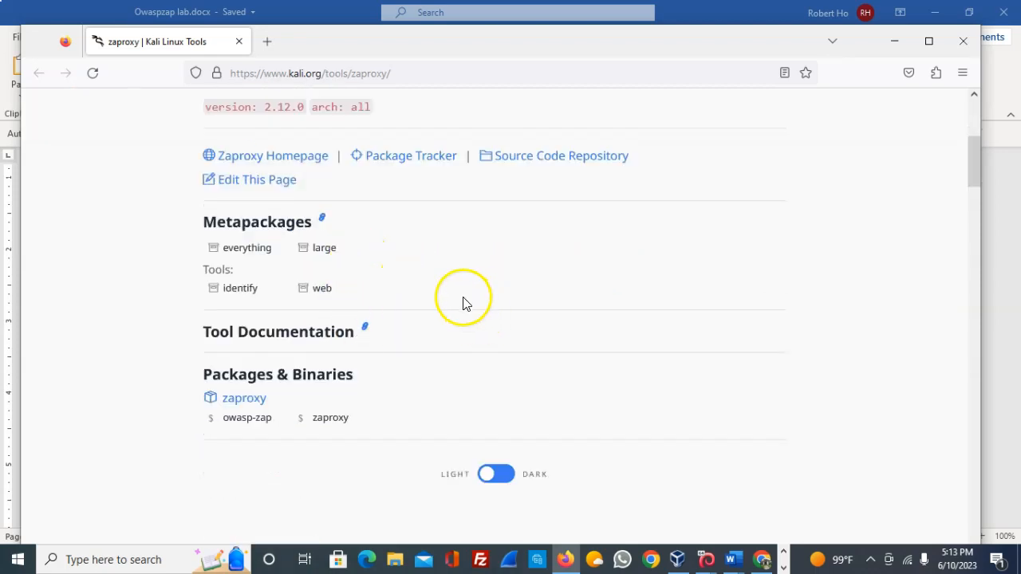
scroll(461, 300, down, 5)
scroll(470, 295, down, 5)
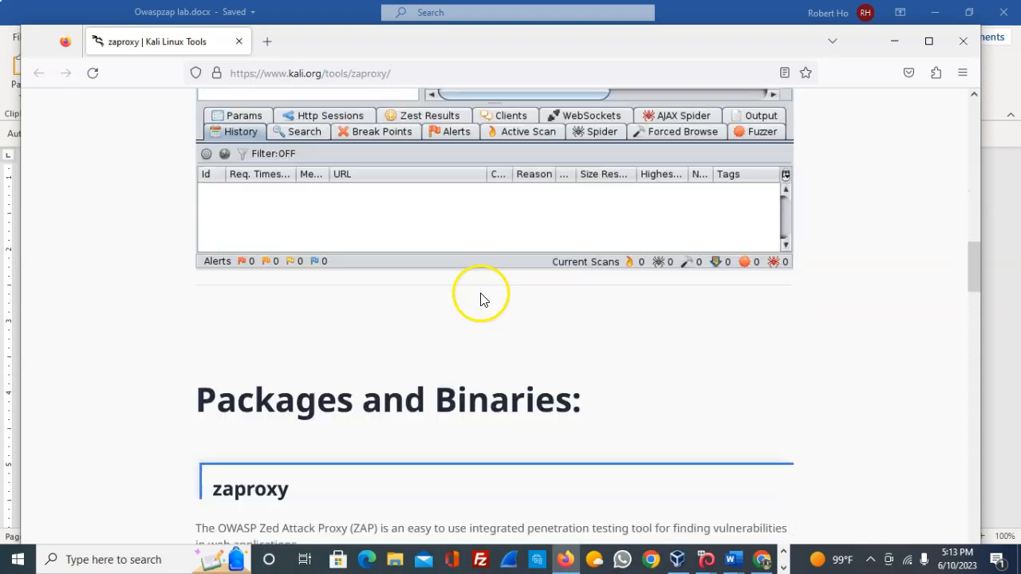
scroll(435, 239, down, 4)
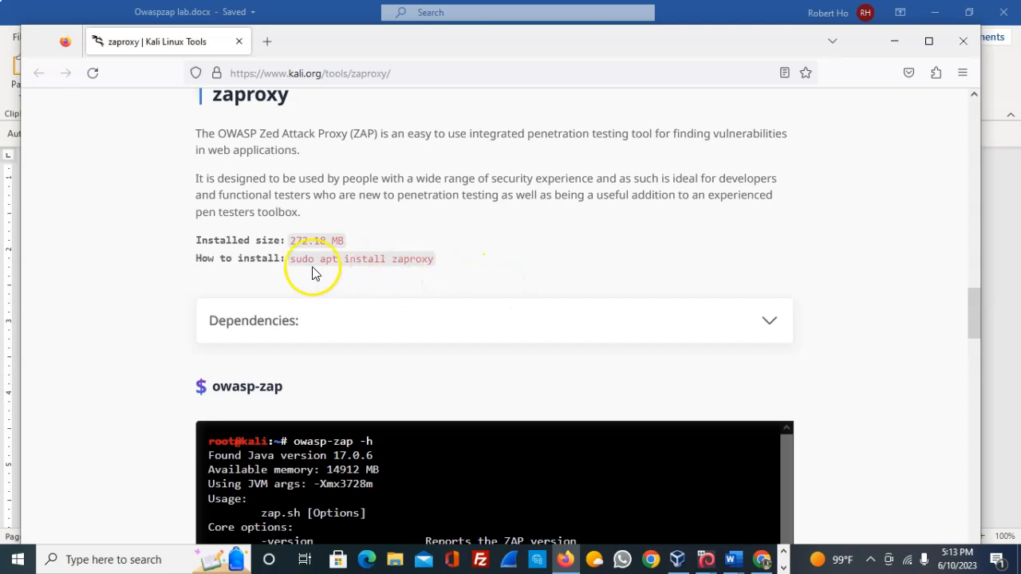
- Examine the owasp-zap -h and zaproxy -h usage listings on the Kali zaproxy page
scroll(431, 271, down, 3)
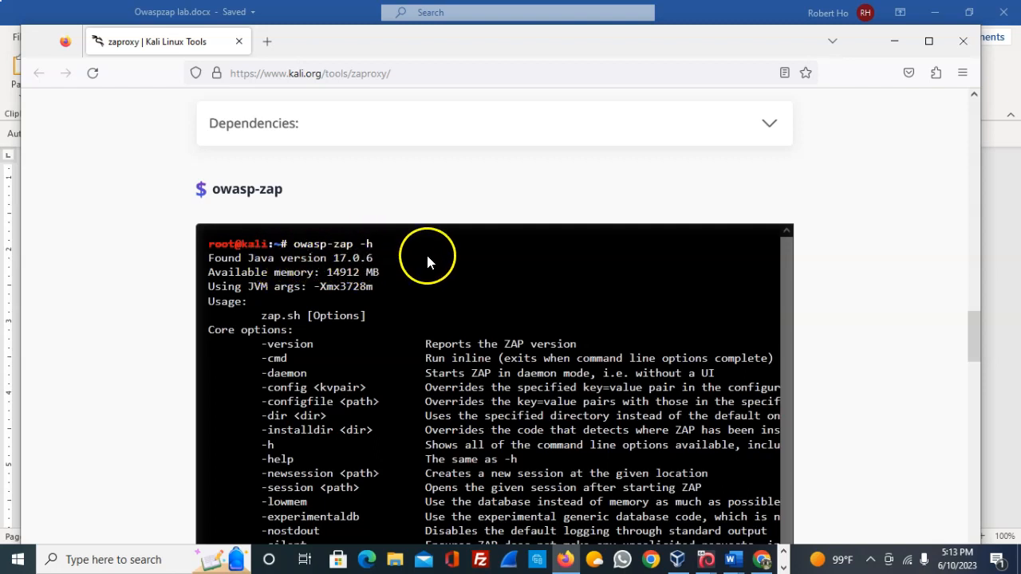
scroll(505, 308, down, 2)
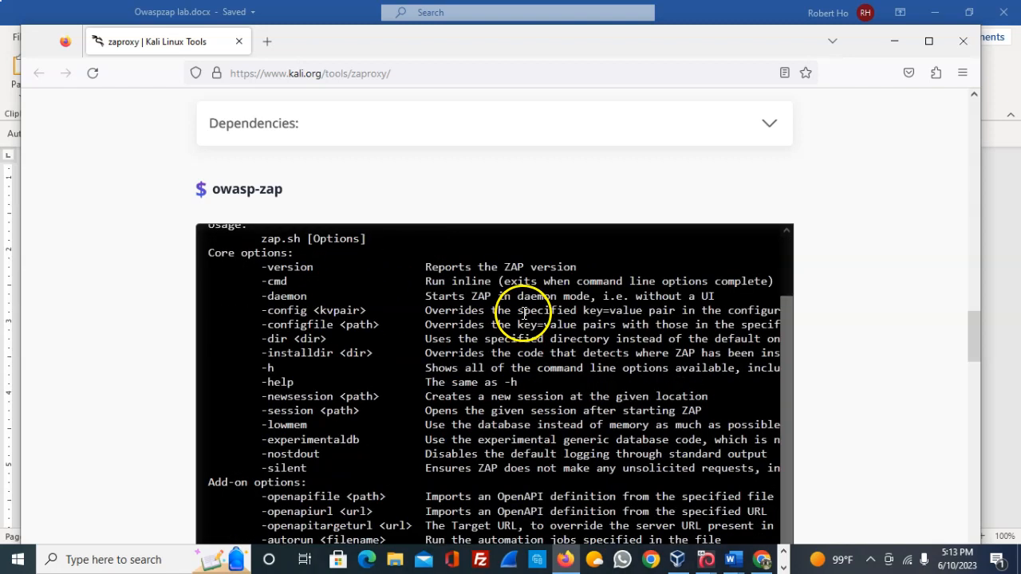
scroll(312, 296, down, 2)
scroll(303, 319, up, 3)
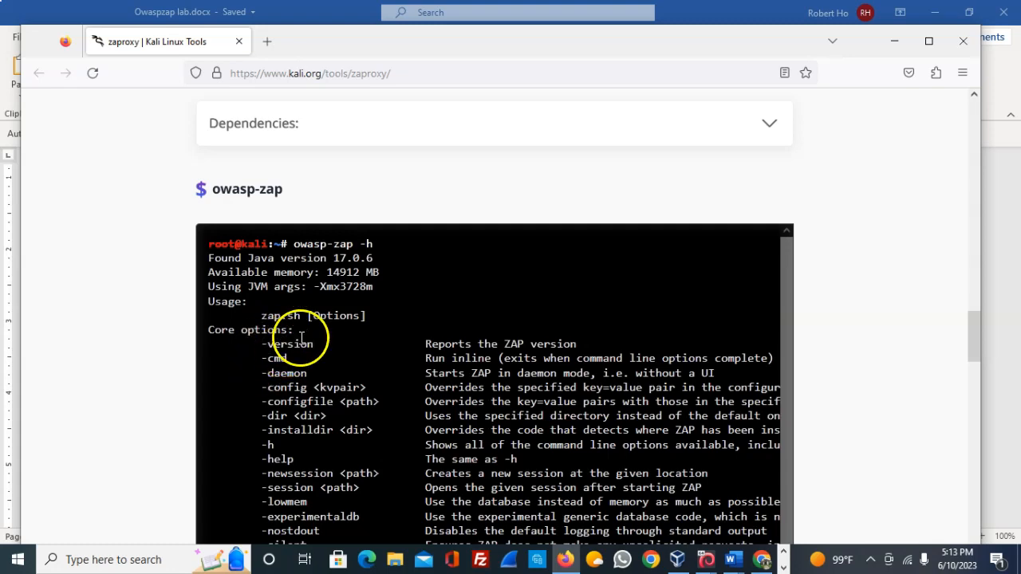
scroll(292, 347, down, 4)
scroll(306, 359, down, 6)
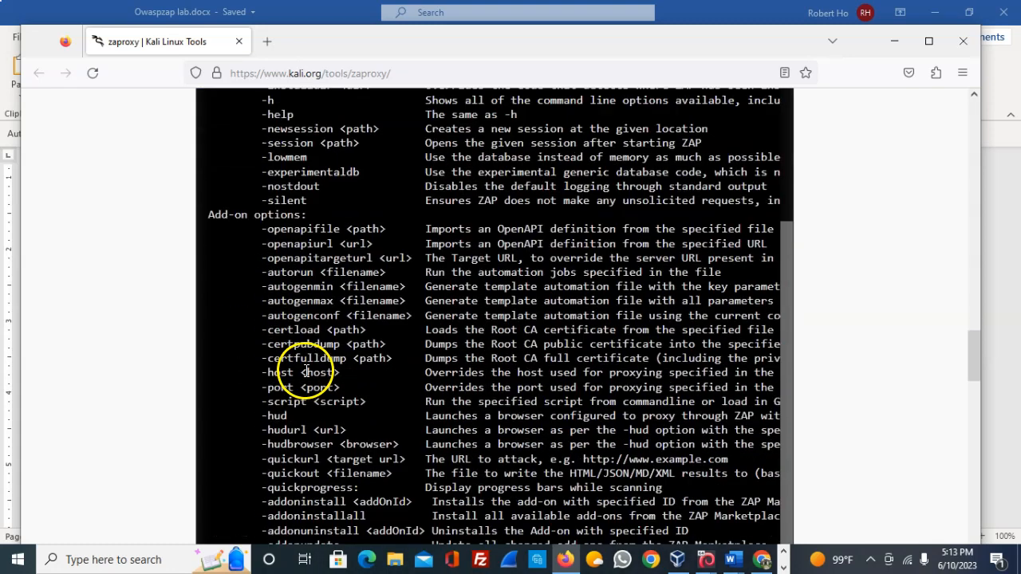
scroll(311, 371, down, 3)
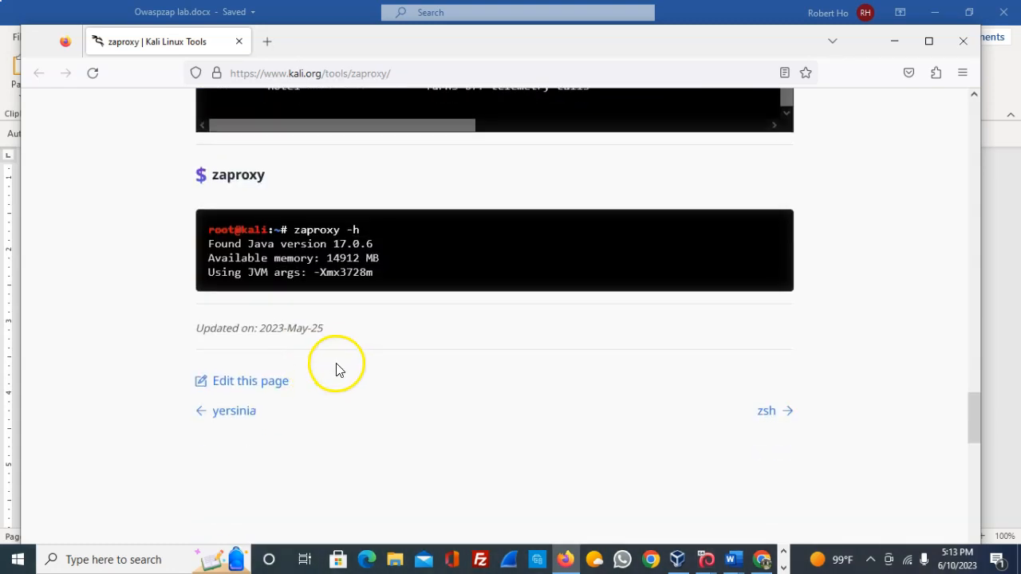
scroll(359, 351, up, 10)
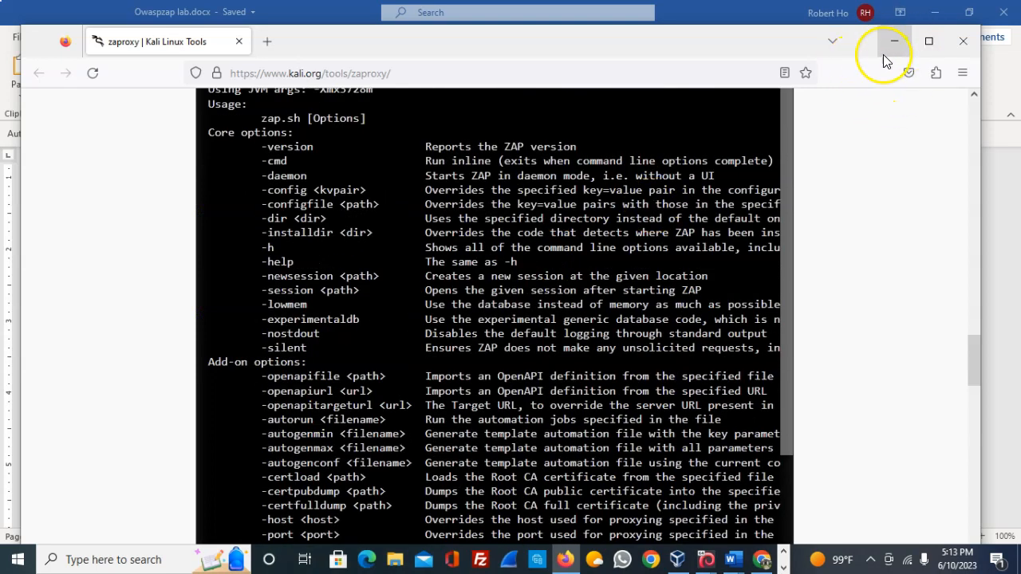
- Return to the lab document to check step 3, and clear the Word and browser windows away from the Kali virtual machine
click(897, 46)
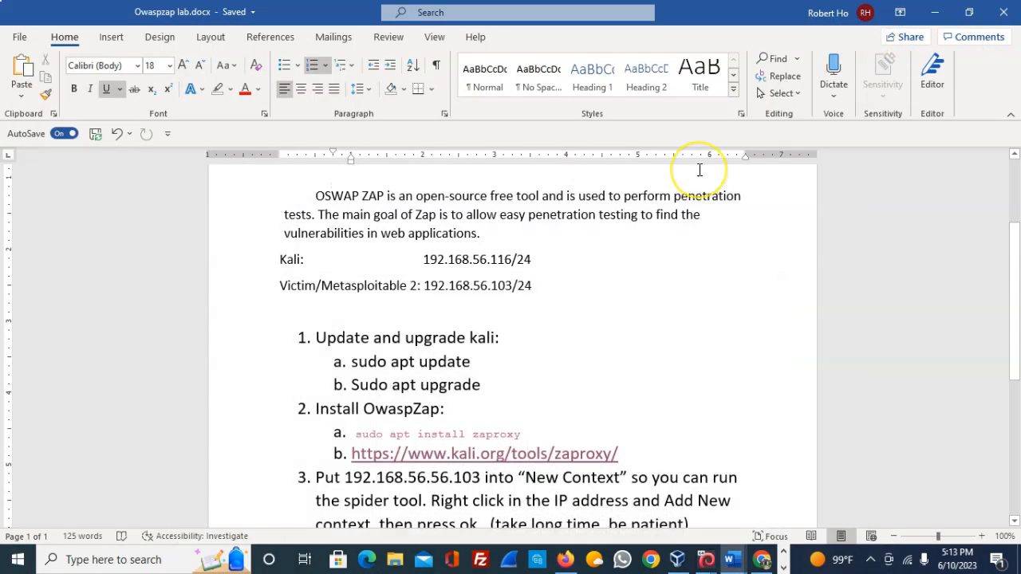
scroll(650, 392, down, 1)
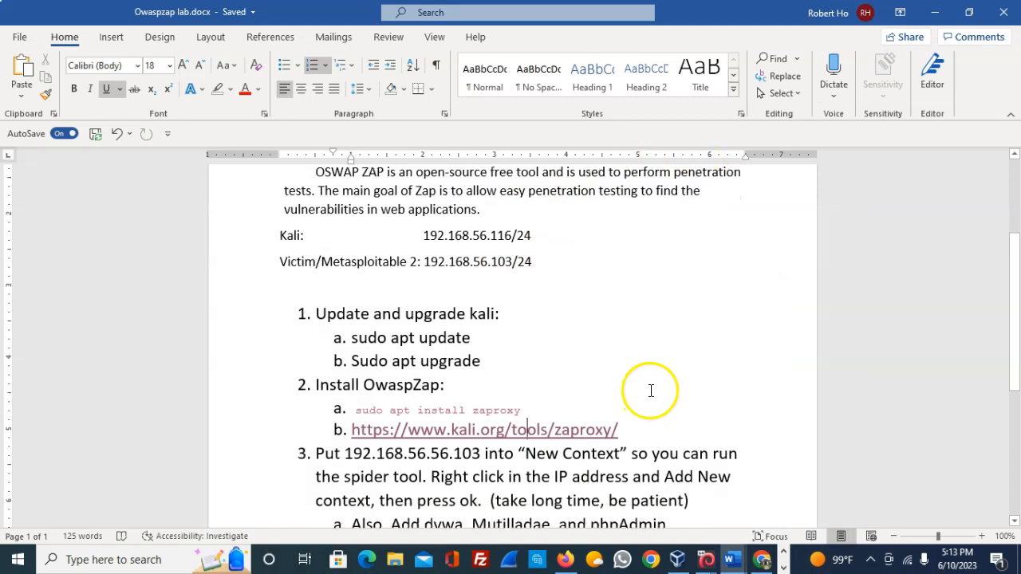
scroll(688, 319, down, 1)
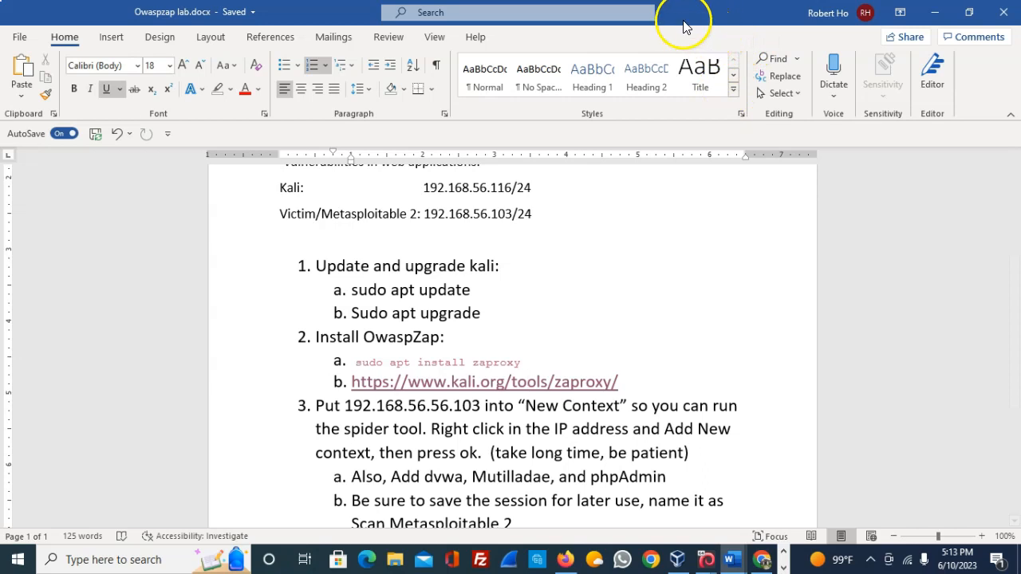
drag(718, 15, 1020, 75)
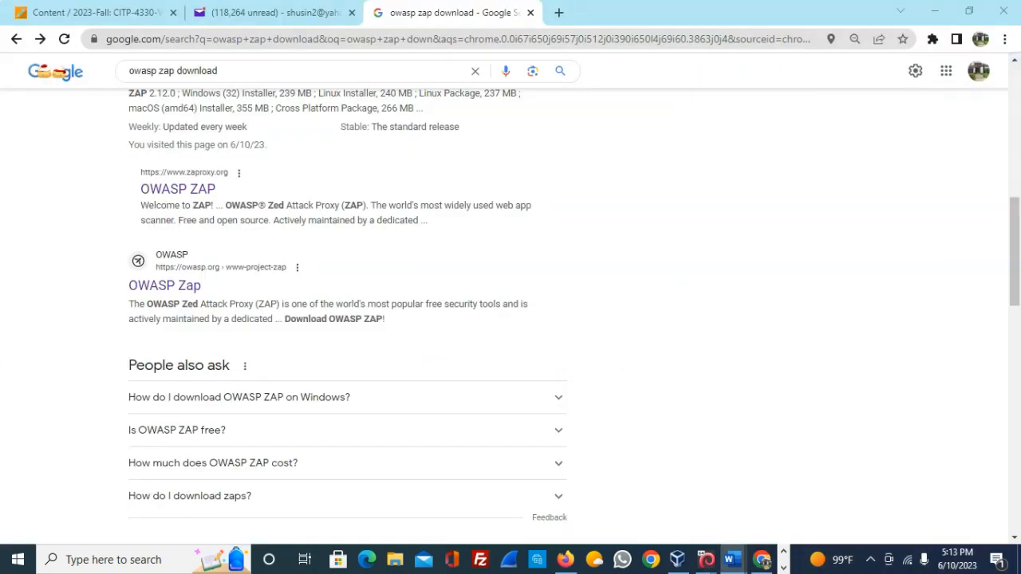
click(935, 11)
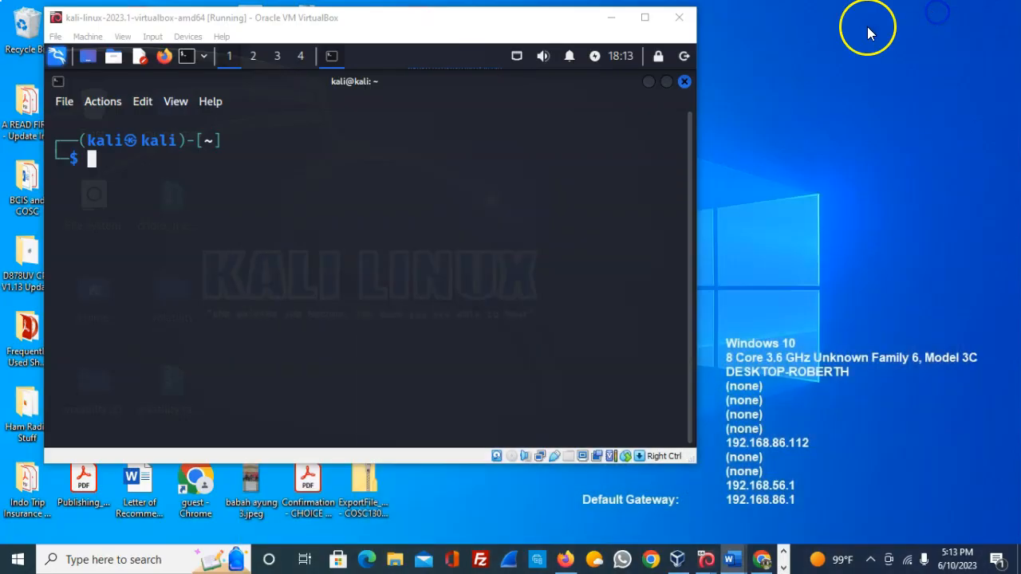
- Launch zap from the Kali applications in a maximized virtual machine window and start it without persisting the session
click(55, 62)
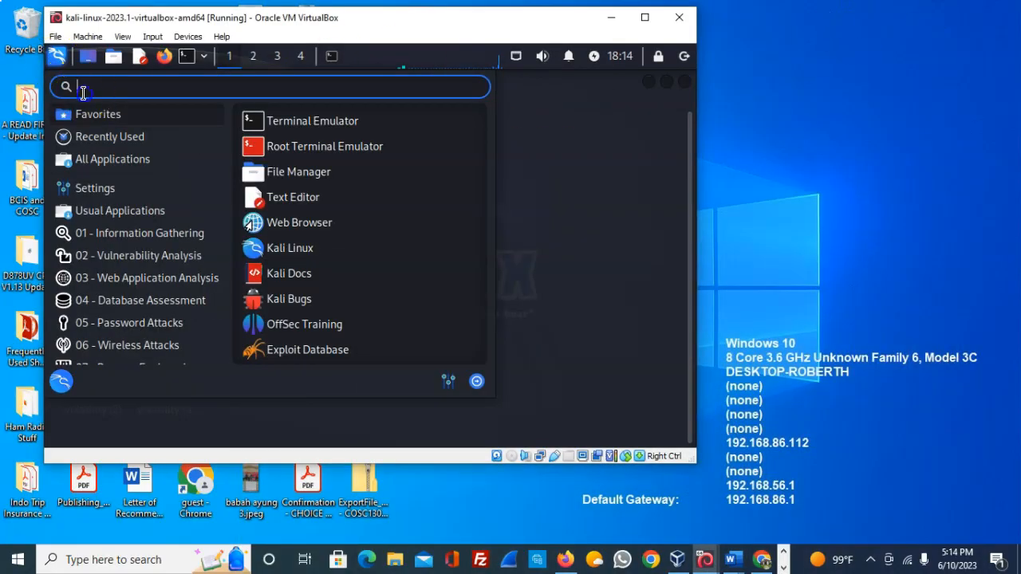
text(zap)
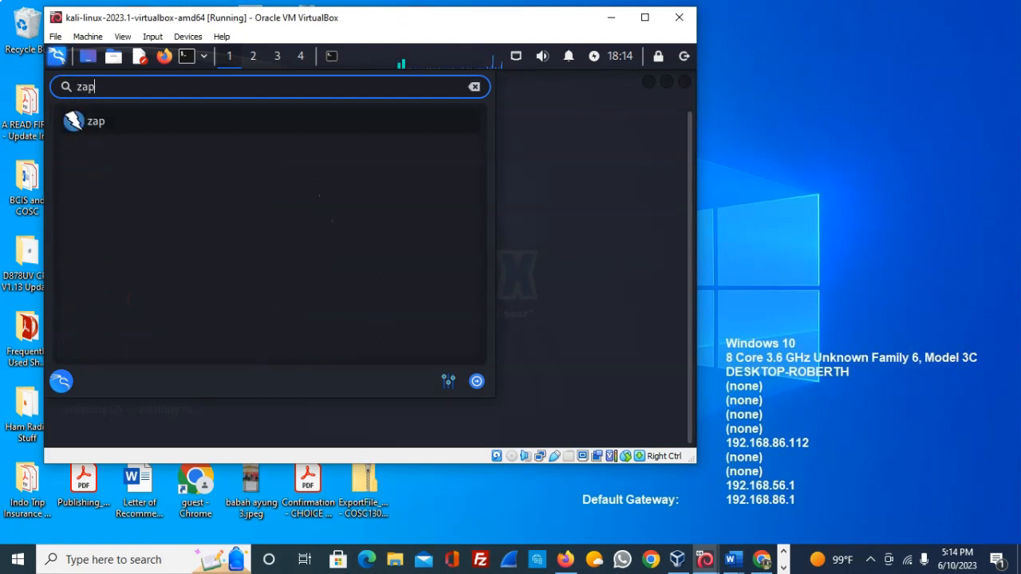
click(87, 122)
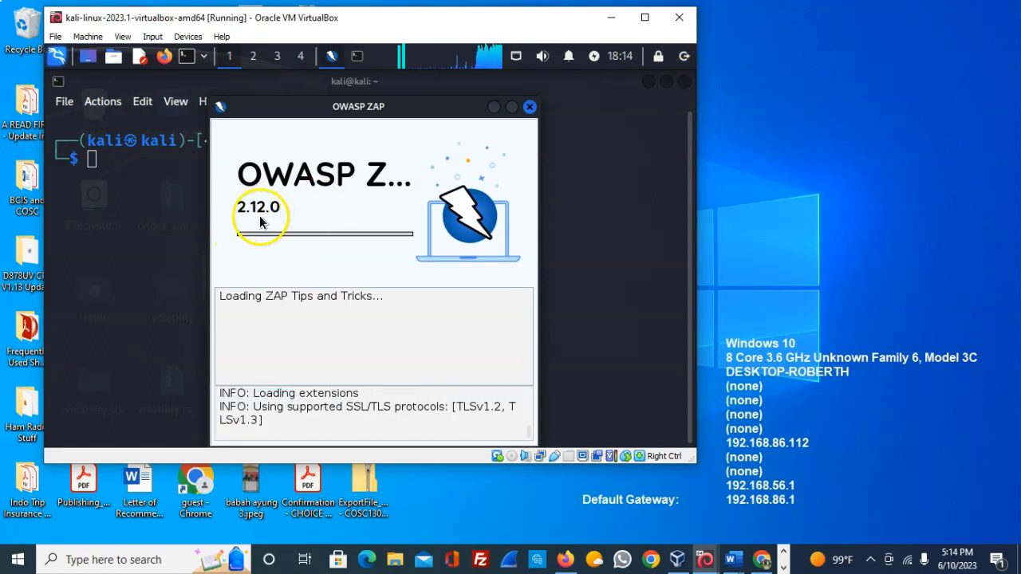
click(644, 20)
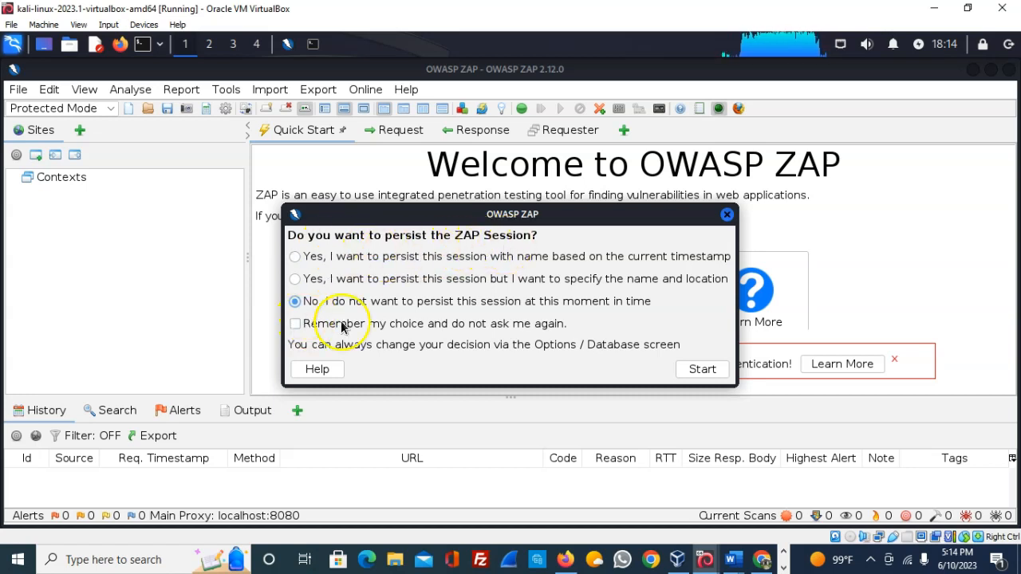
click(708, 372)
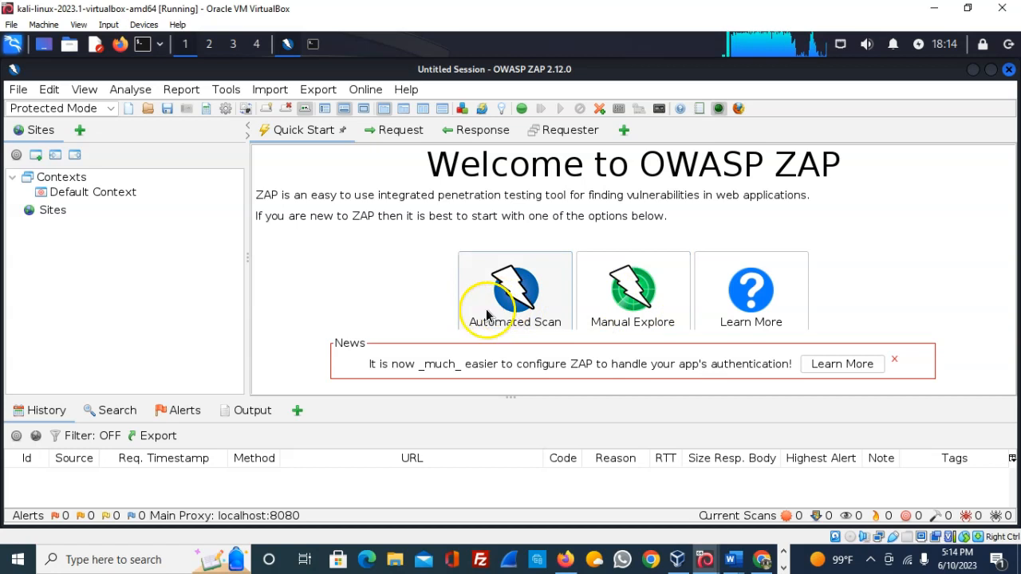
- Open Manual Explore and launch Firefox from it with the HUD enabled, dismissing the browser warning
click(628, 303)
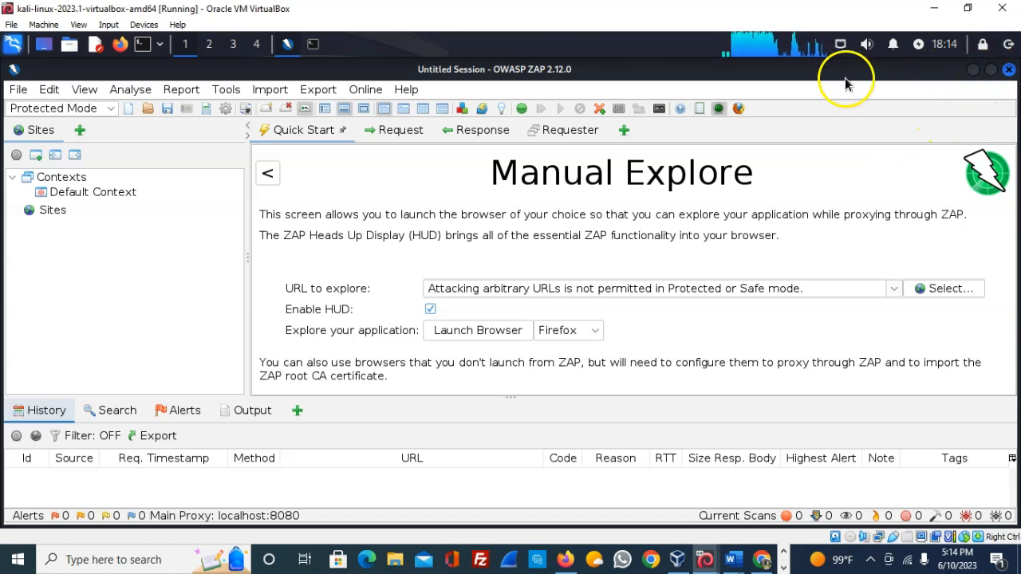
click(969, 9)
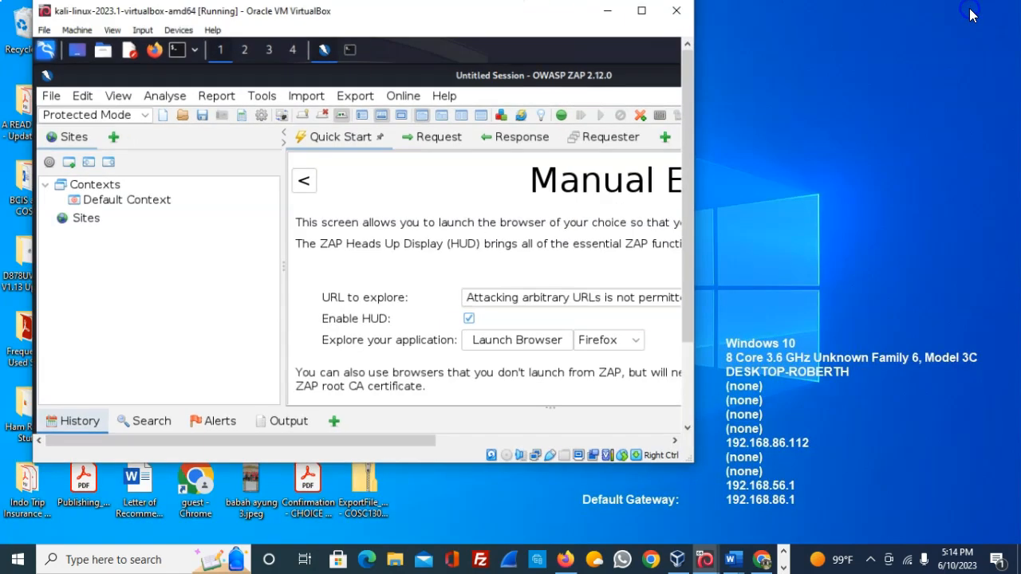
click(645, 19)
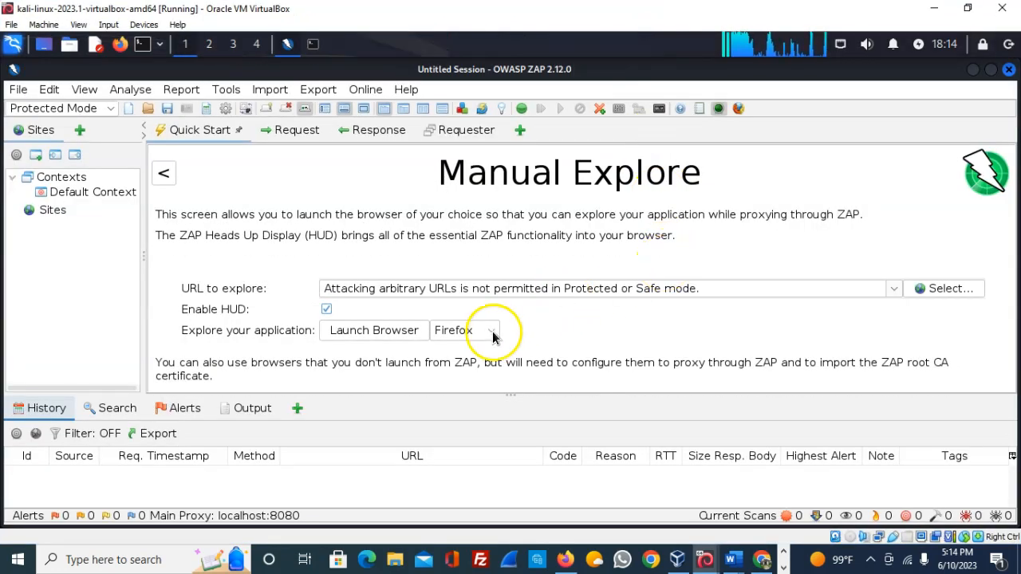
click(396, 335)
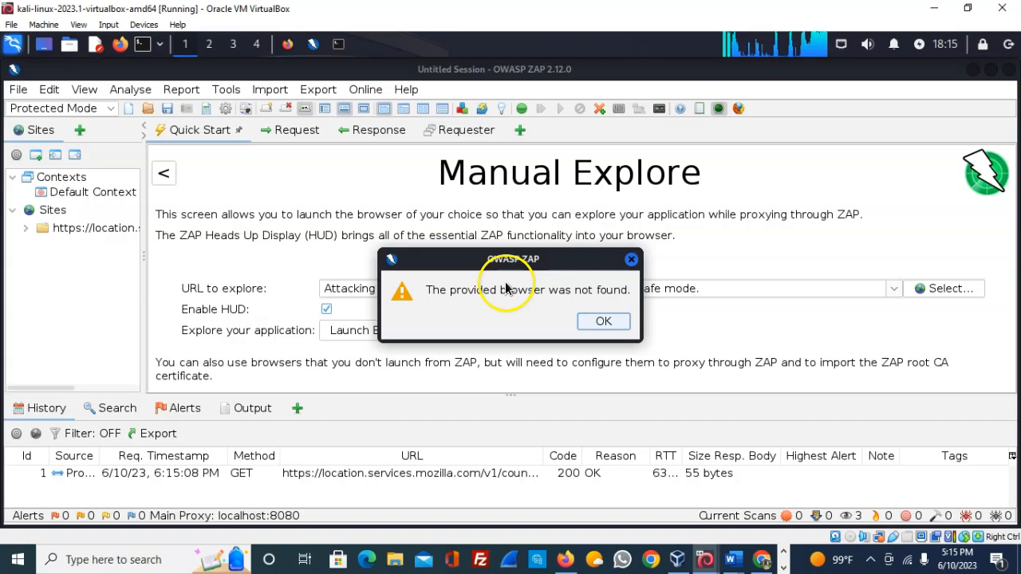
click(611, 325)
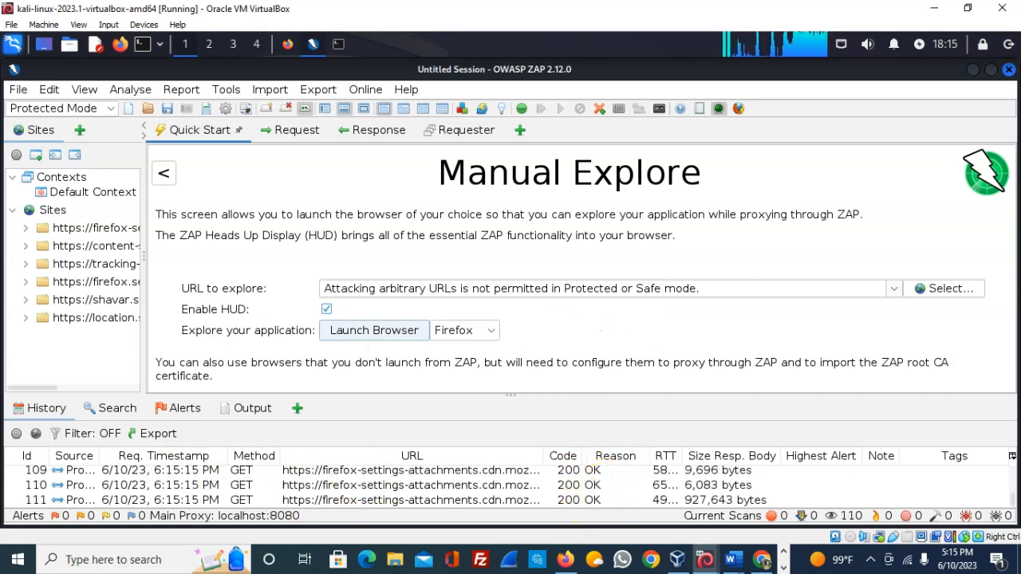
- Load 192.168.56.103 in the ZAP-launched Firefox, and return to ZAP to see the captured sites
click(288, 44)
click(278, 110)
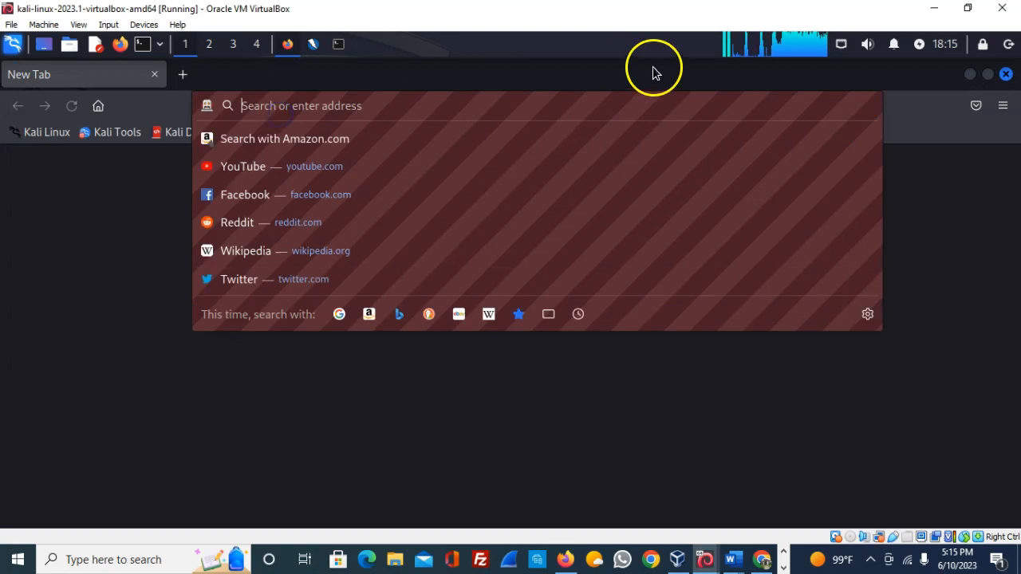
text(1)
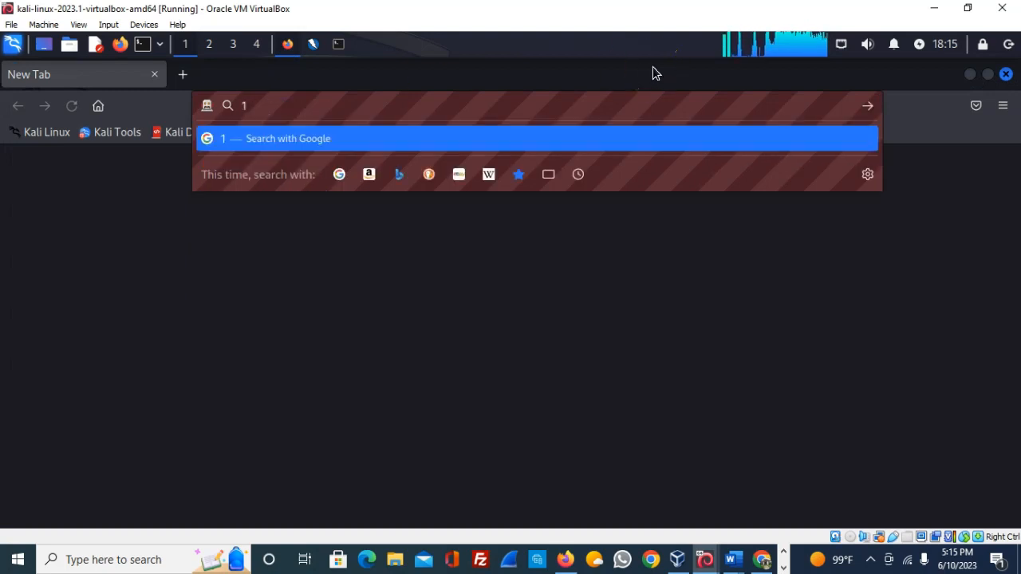
text(92.)
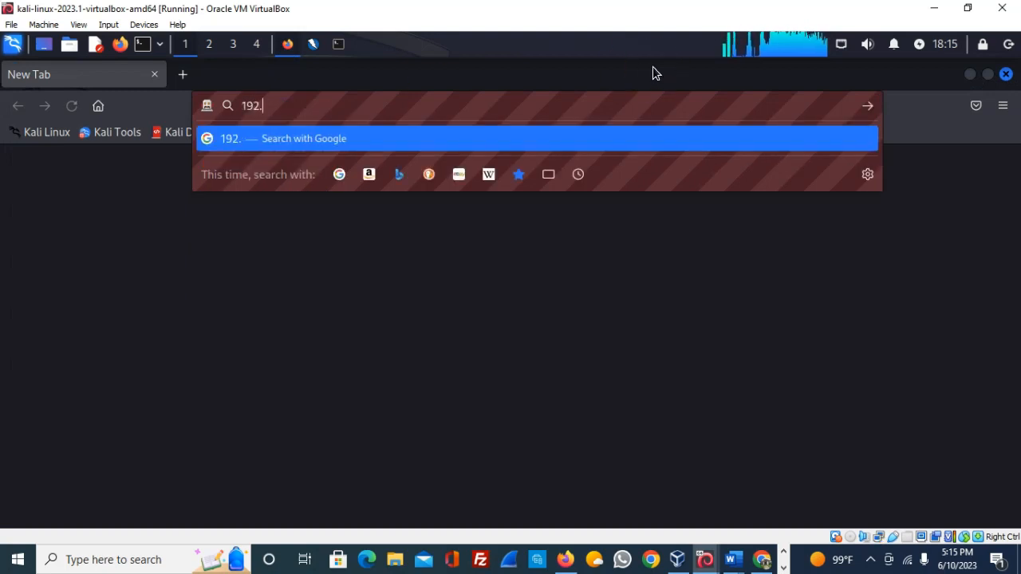
text(168)
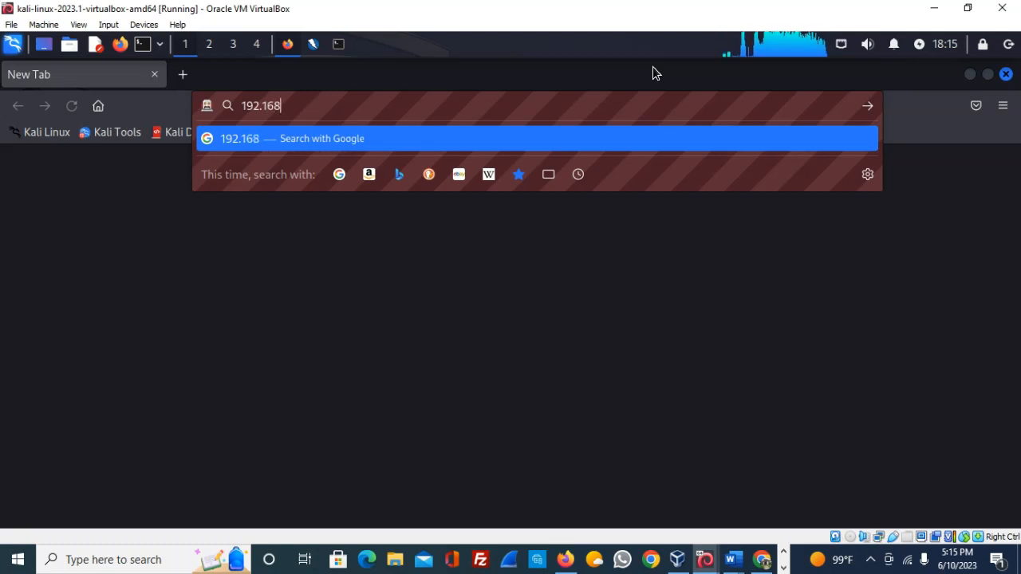
text(.)
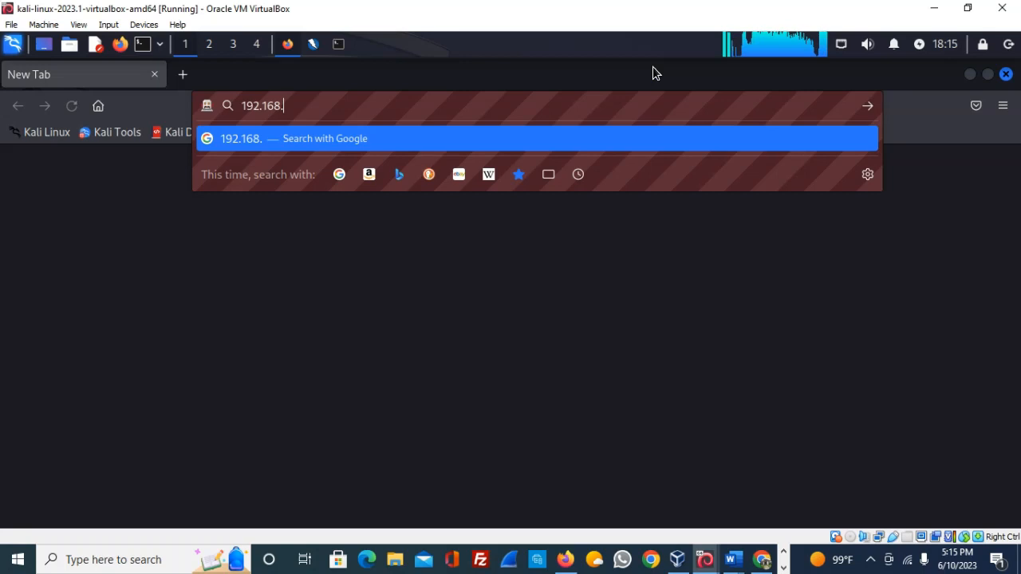
text(56)
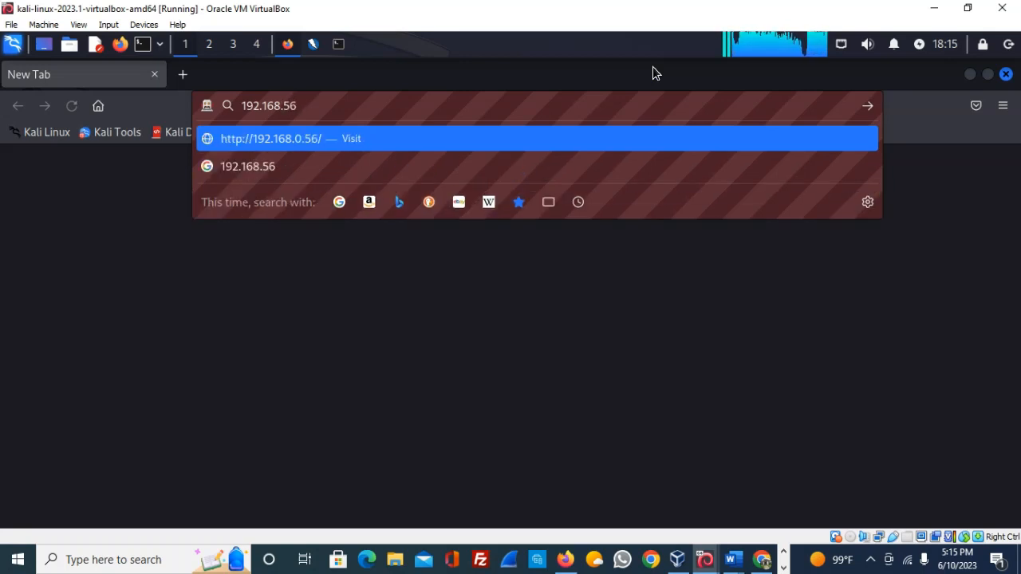
text(.)
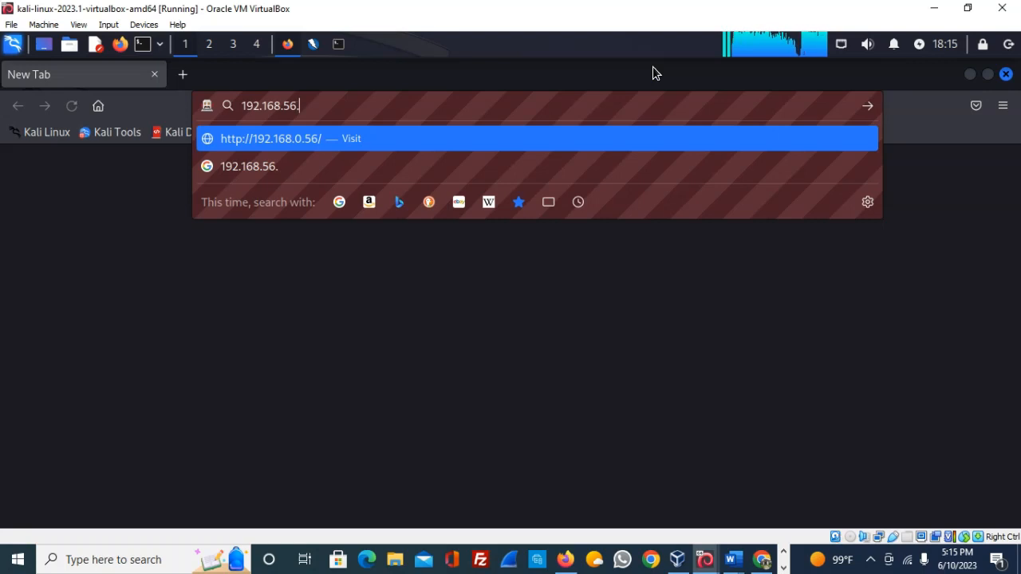
text(103)
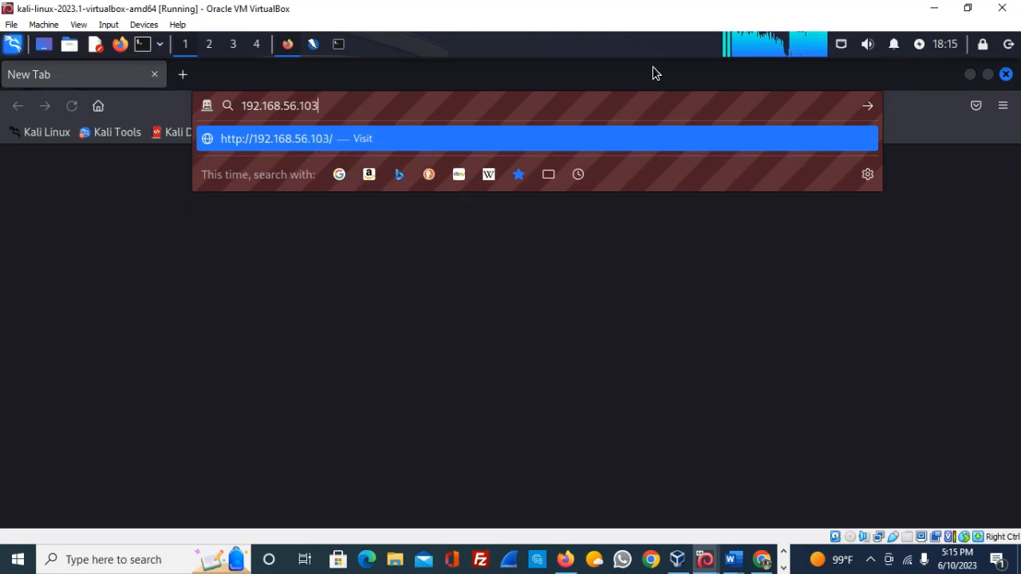
key(Return)
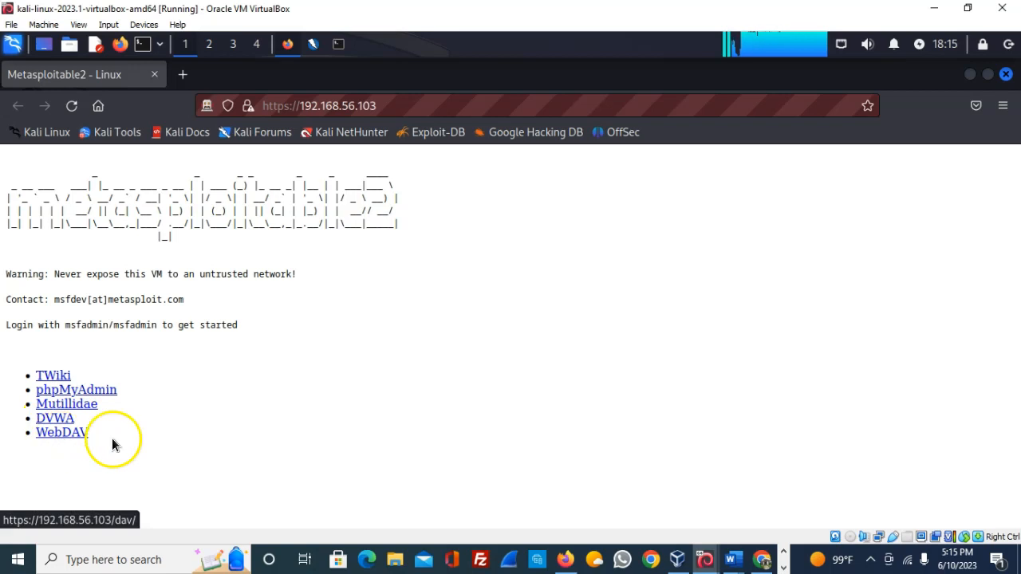
click(970, 74)
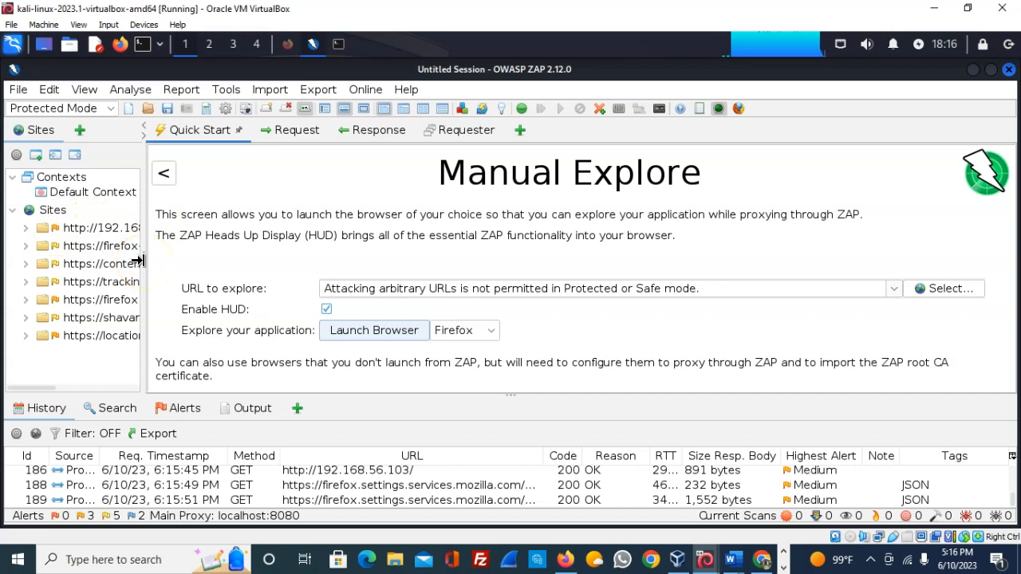
- Try to widen the Sites tree by moving its divider and by restoring, moving and enlarging the ZAP window
click(84, 91)
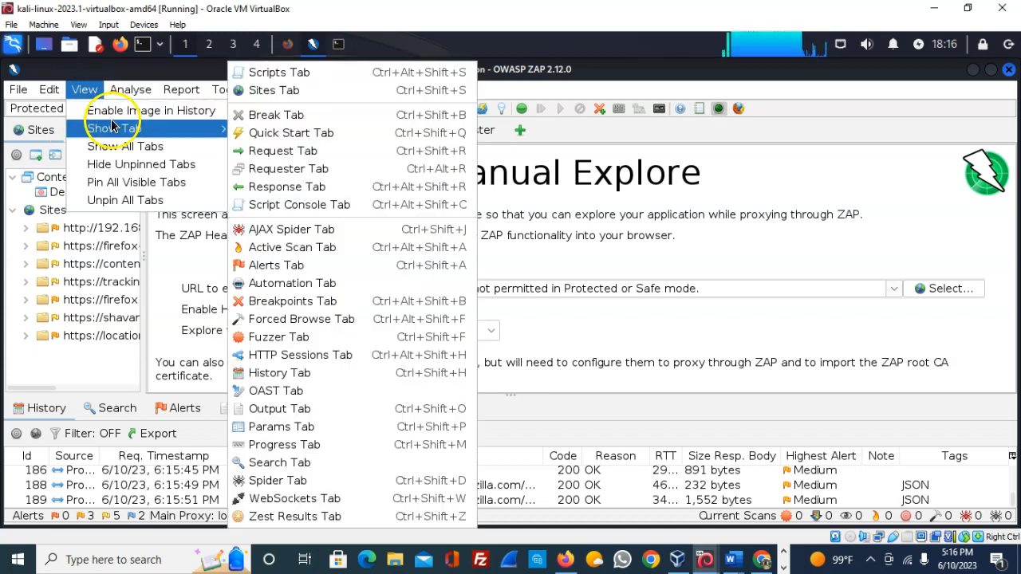
click(878, 75)
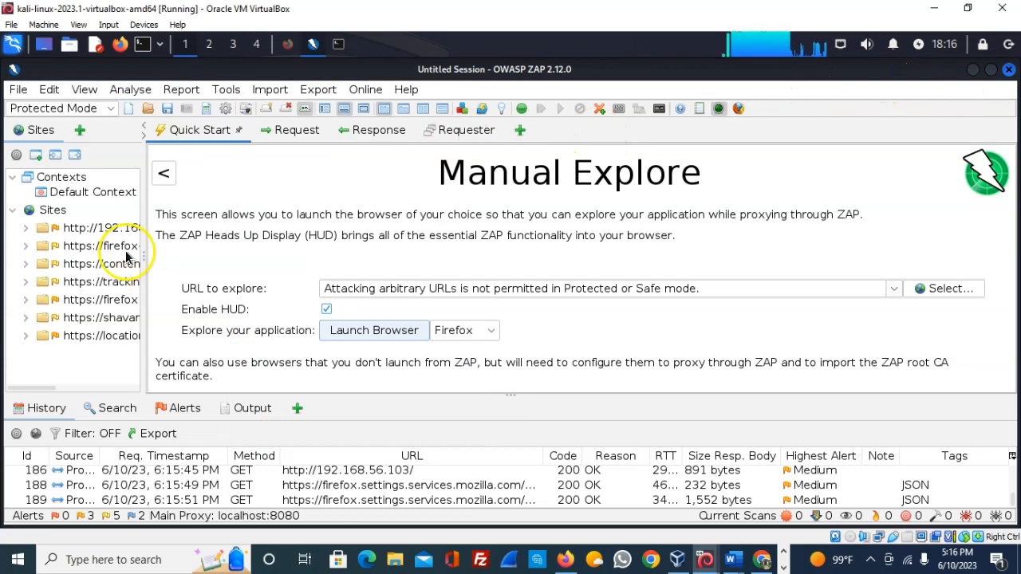
drag(145, 346, 174, 347)
click(991, 69)
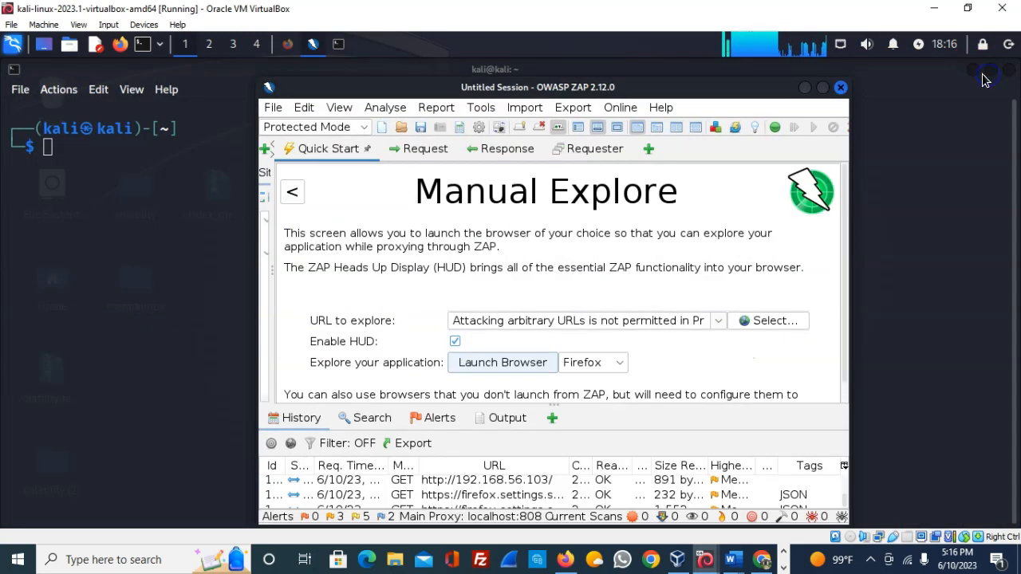
click(272, 268)
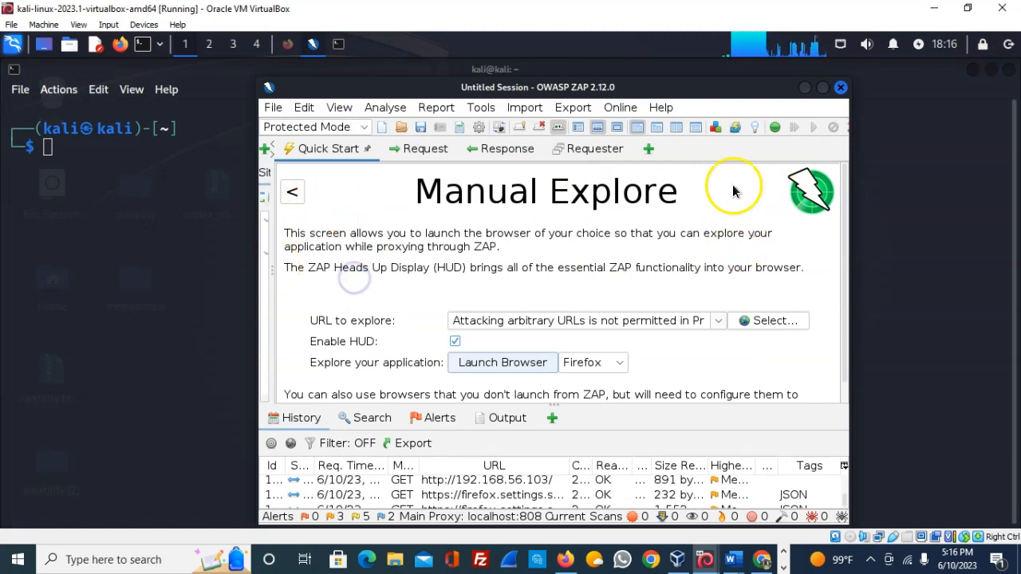
drag(698, 90, 618, 50)
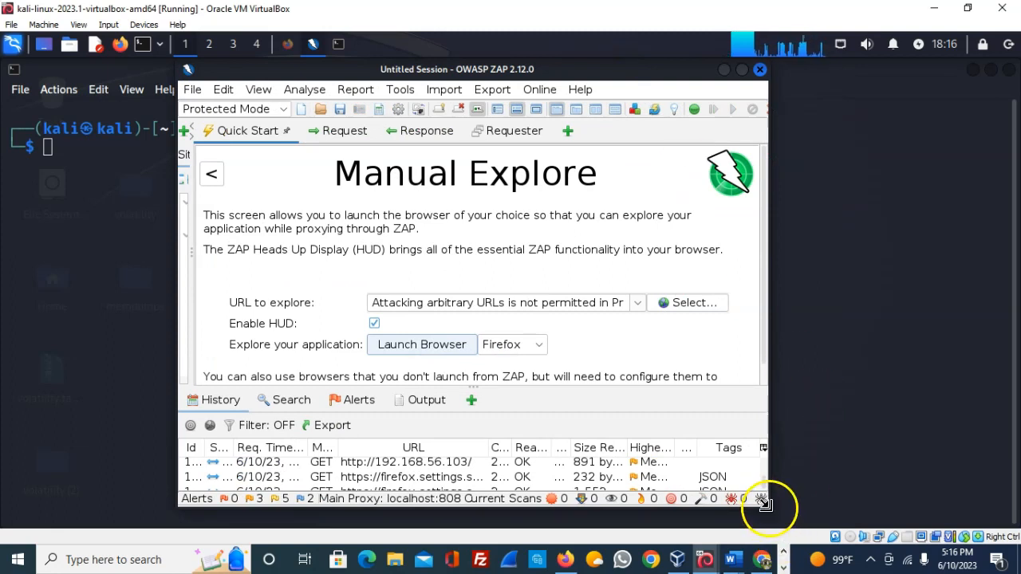
drag(766, 504, 950, 505)
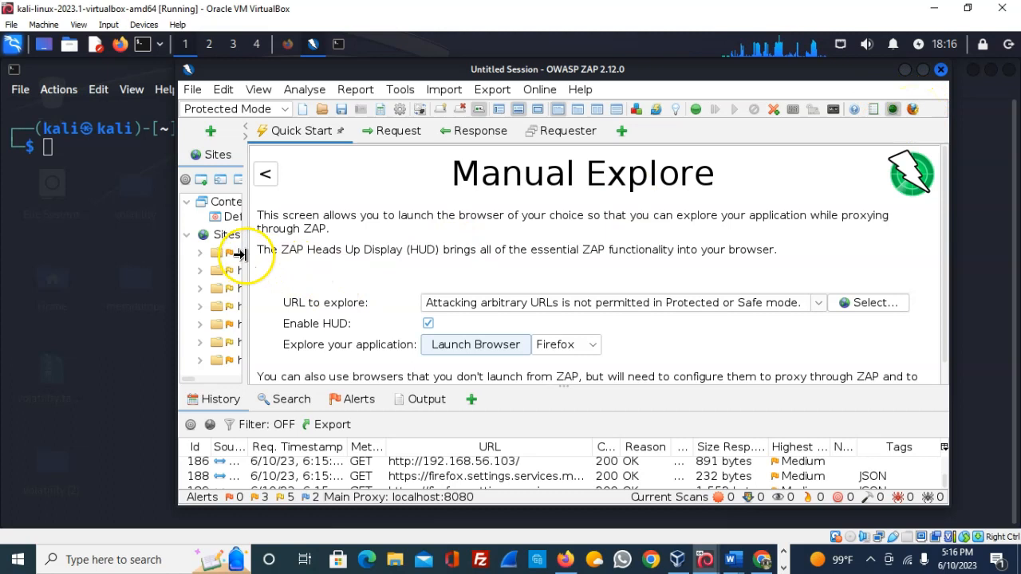
click(923, 70)
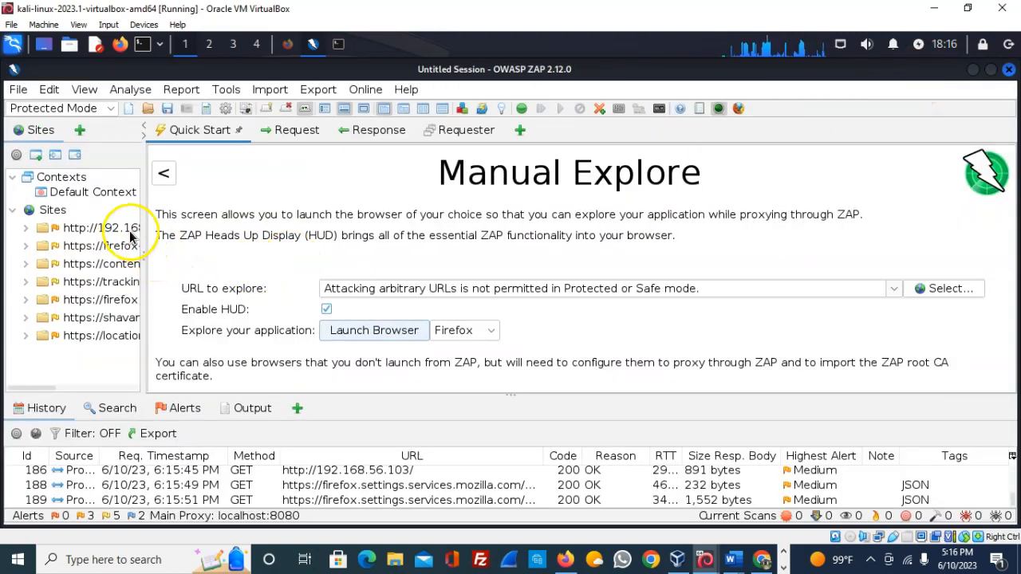
double_click(77, 231)
right_click(77, 232)
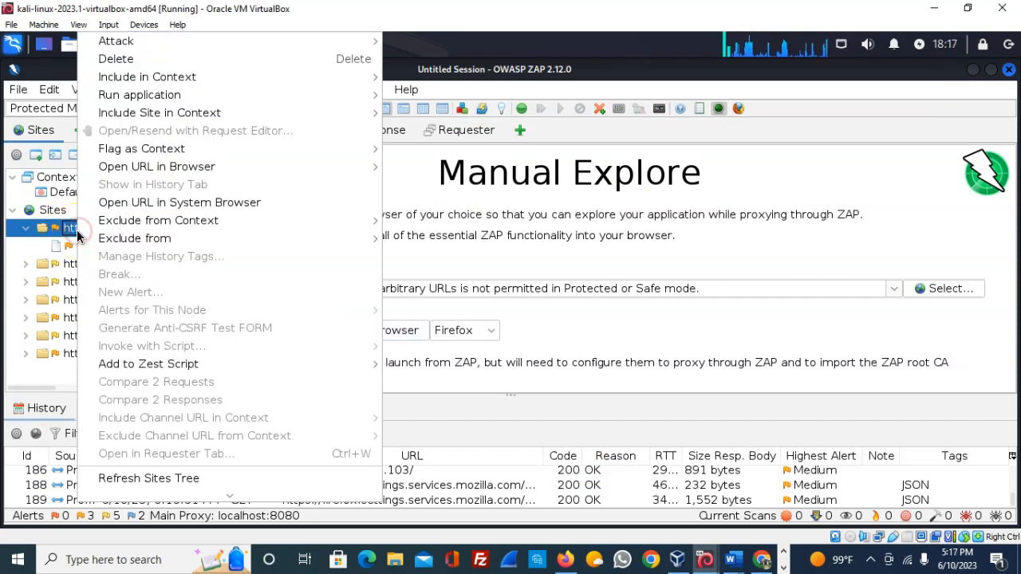
mouse_move(189, 80)
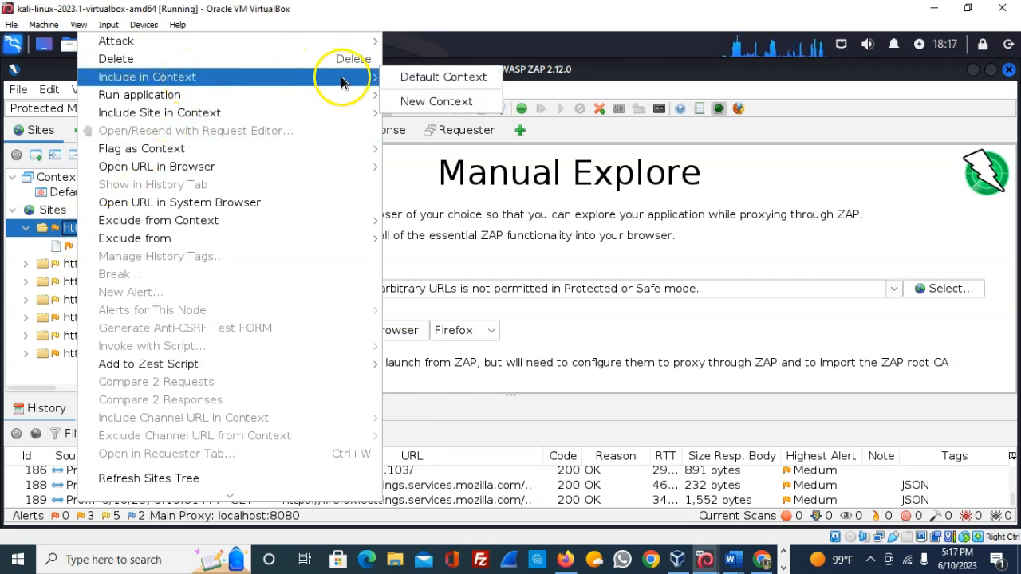
click(432, 103)
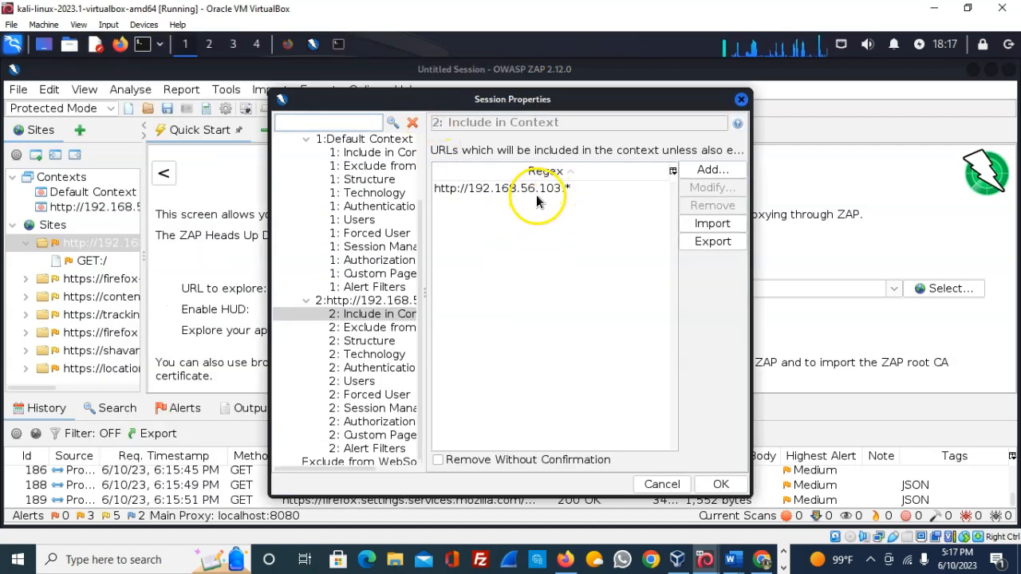
click(721, 485)
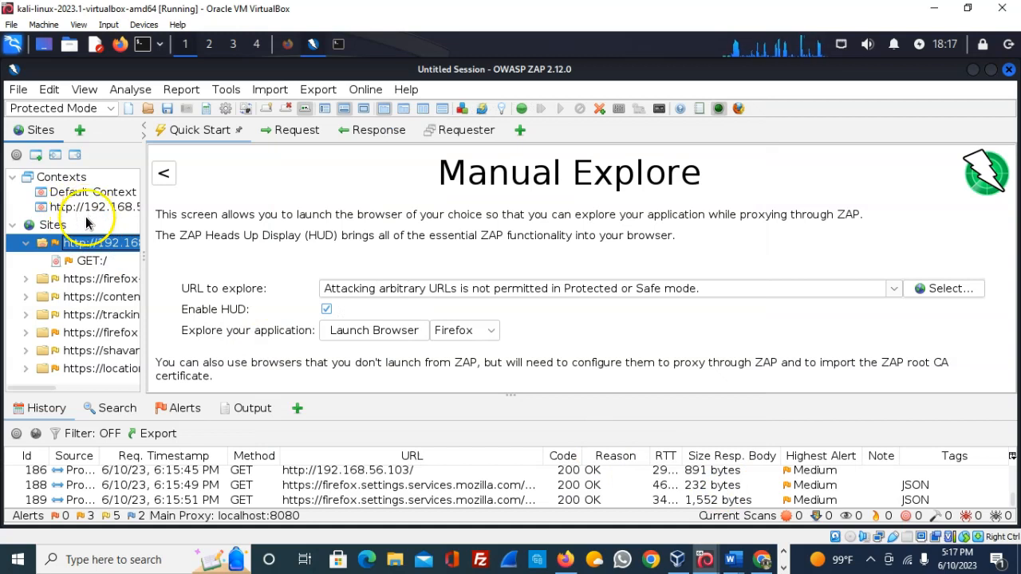
click(84, 207)
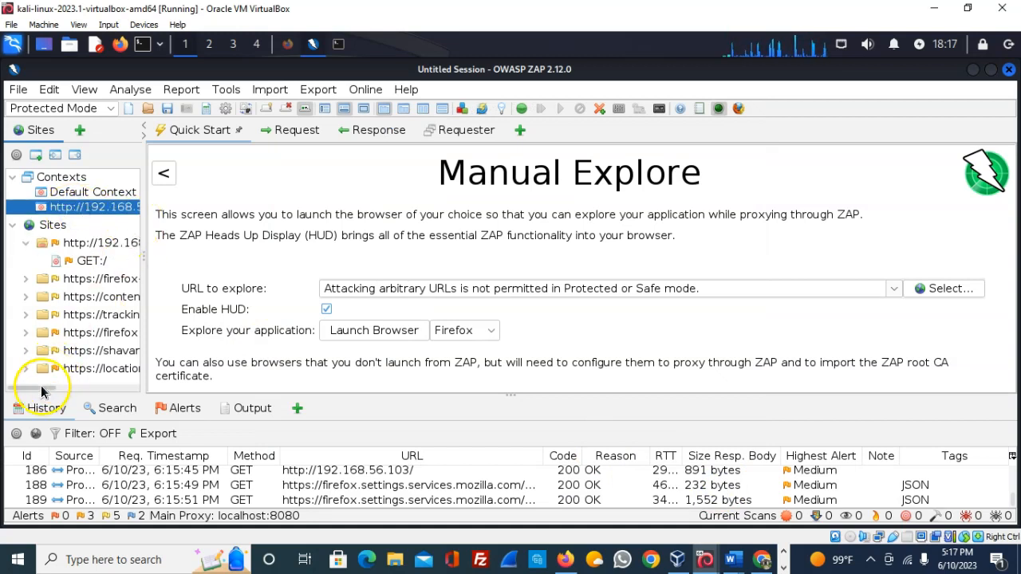
drag(40, 387, 7, 407)
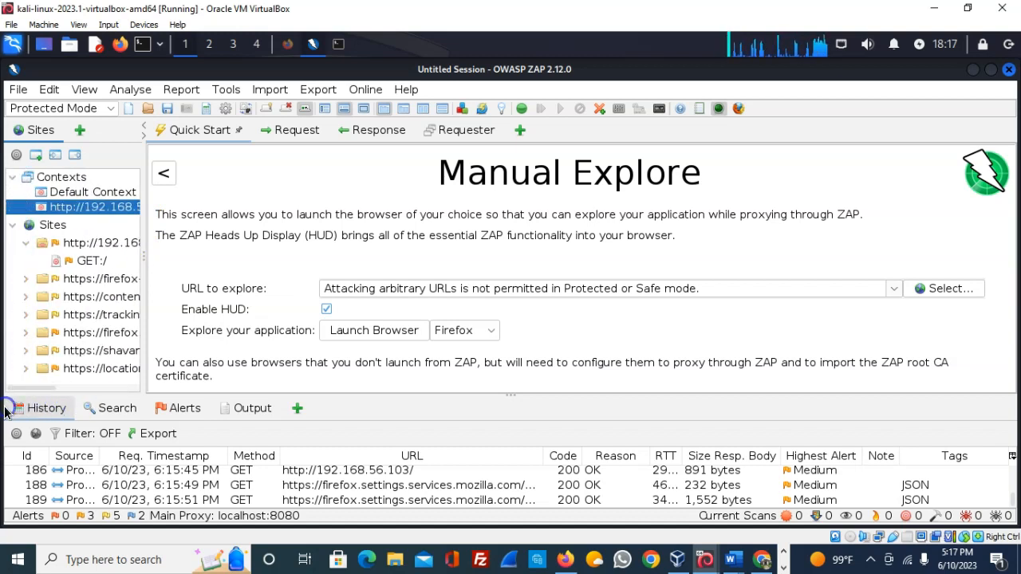
click(236, 560)
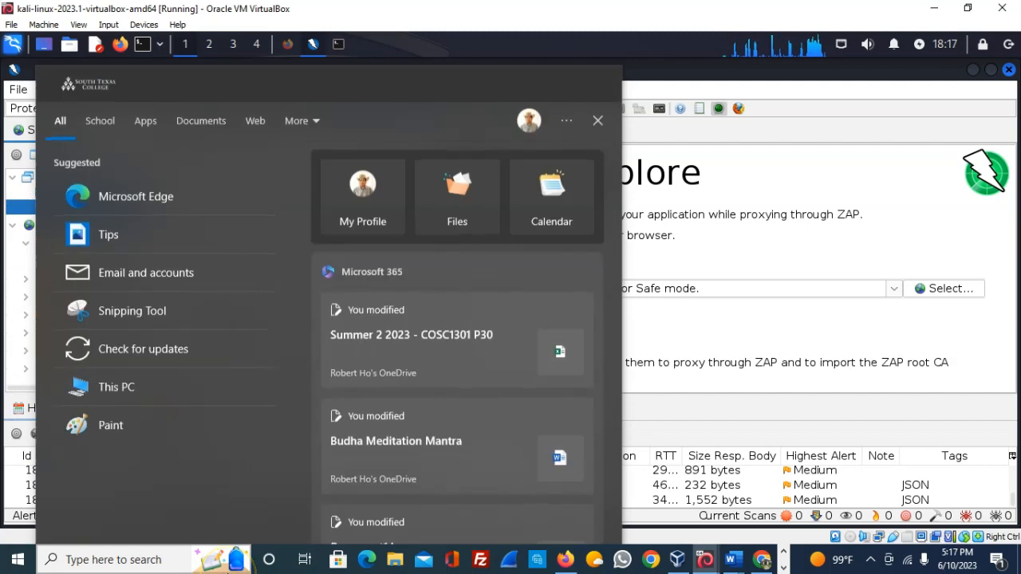
click(673, 323)
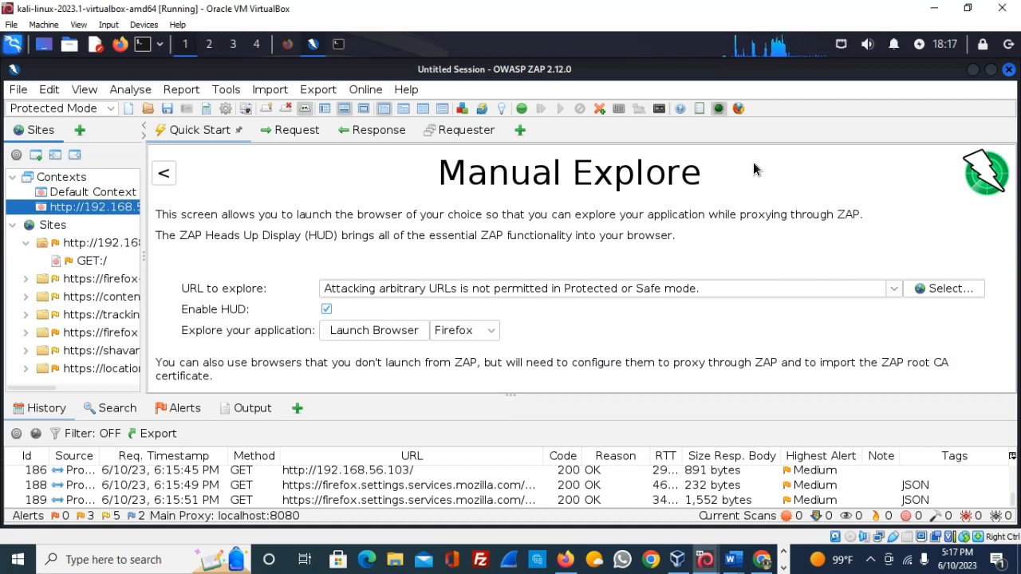
right_click(102, 210)
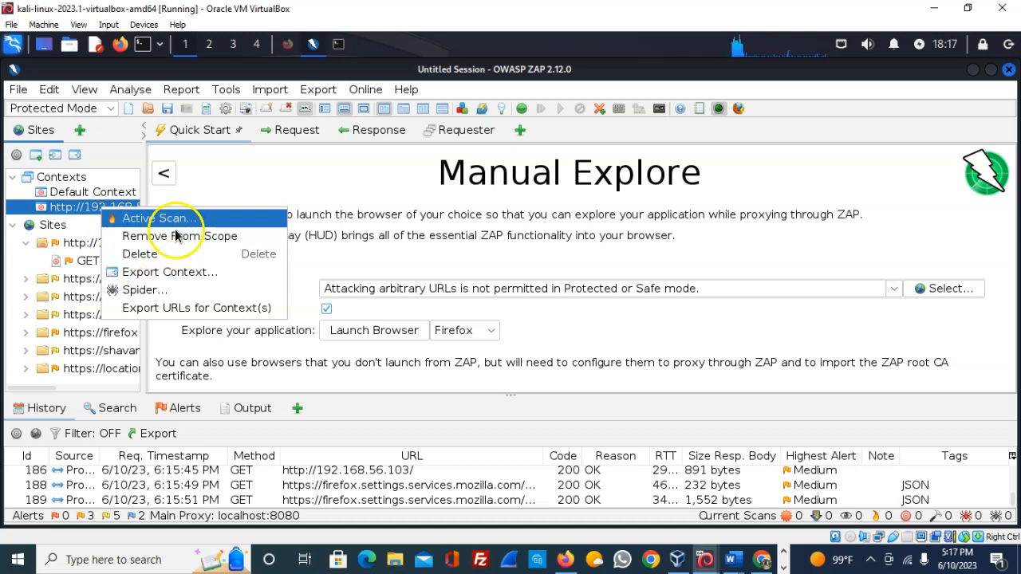
click(159, 295)
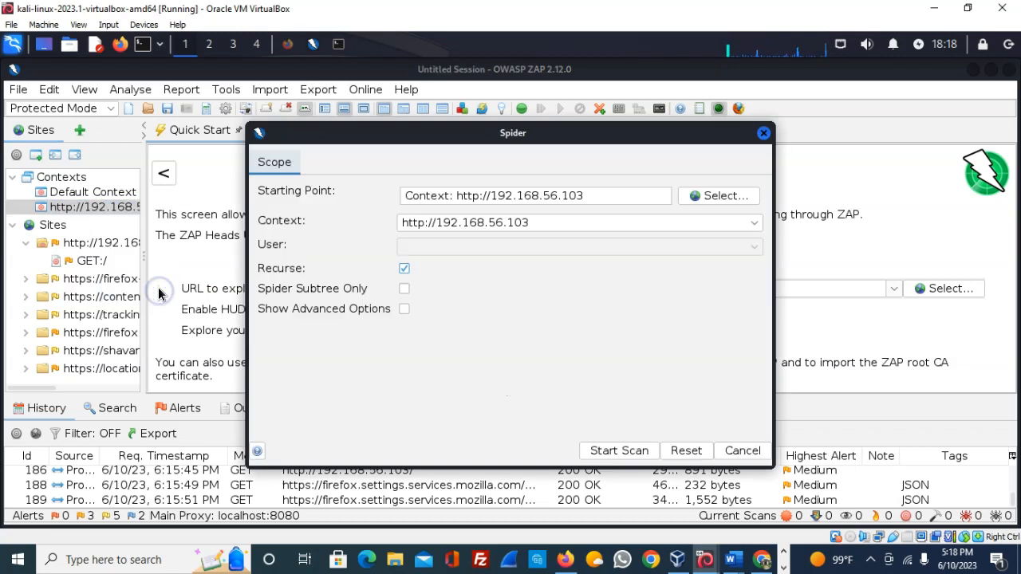
click(631, 451)
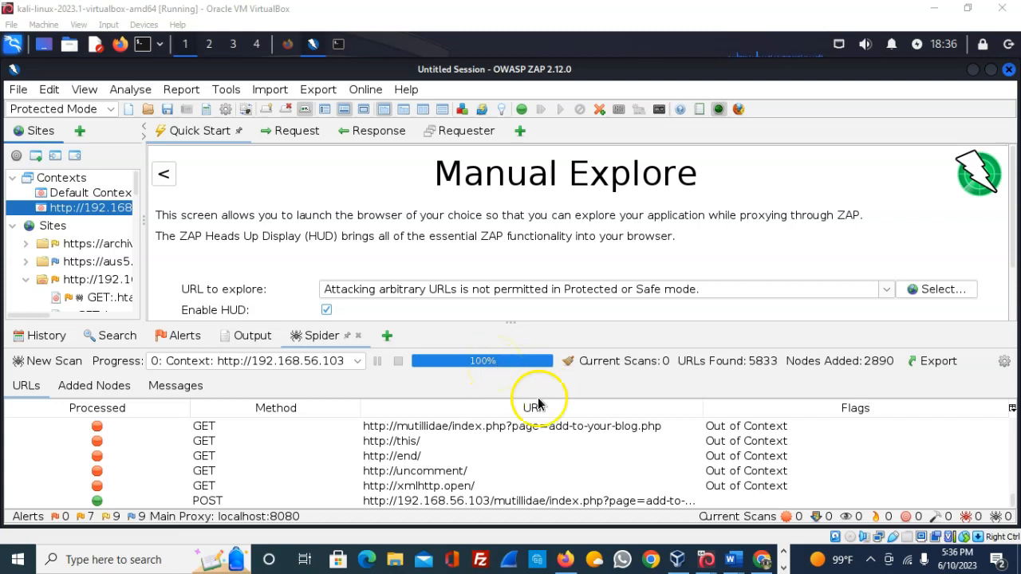
- Review the list of alerts raised for the scanned sites, from the highest-risk entries through the informational ones
click(183, 339)
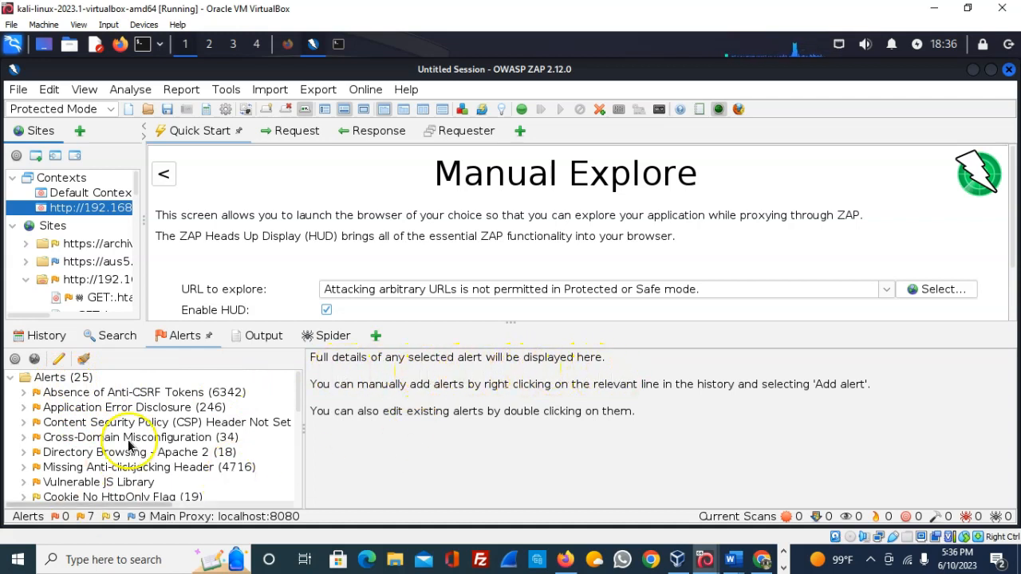
scroll(268, 429, down, 5)
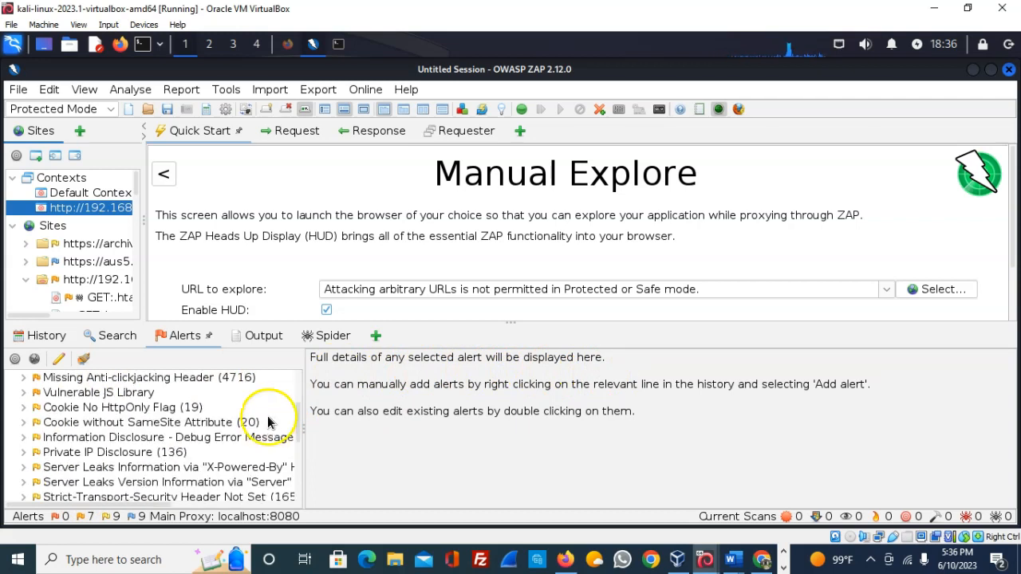
scroll(270, 425, down, 1)
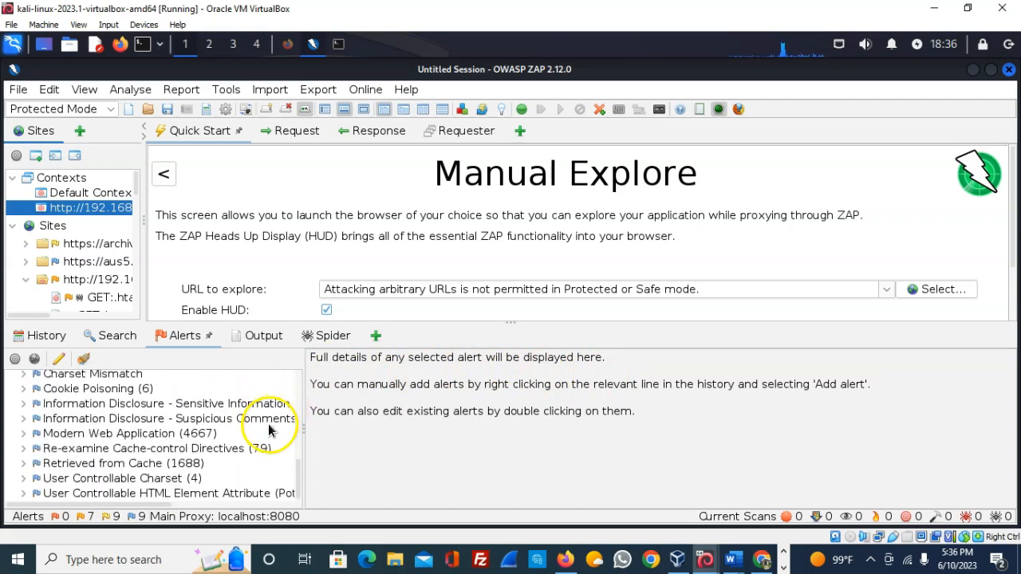
scroll(268, 426, up, 6)
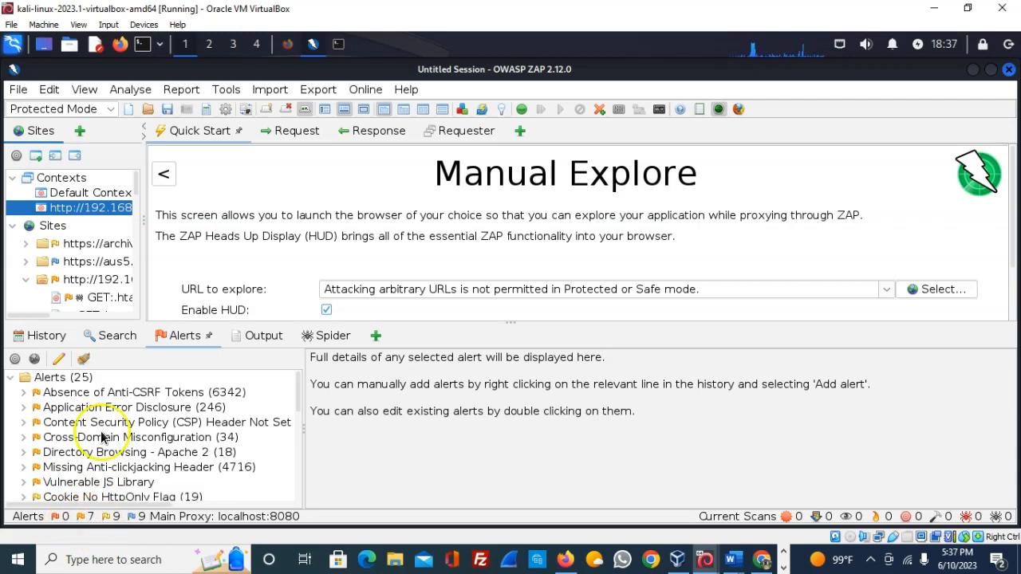
- Go back to the Spider results and consult the Owaspzap lab document in Word for the additional contexts to add
click(317, 338)
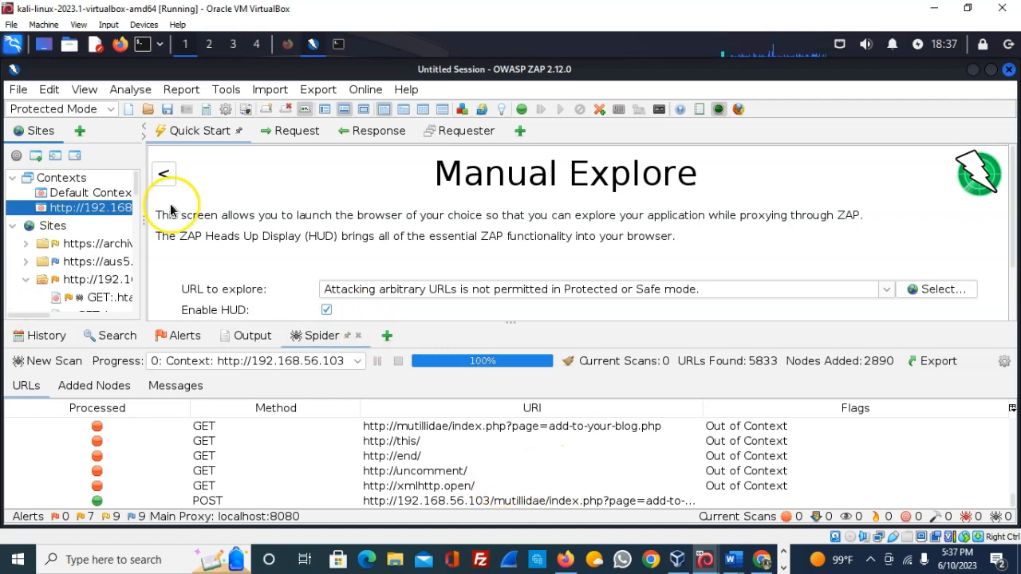
drag(1020, 135, 768, 87)
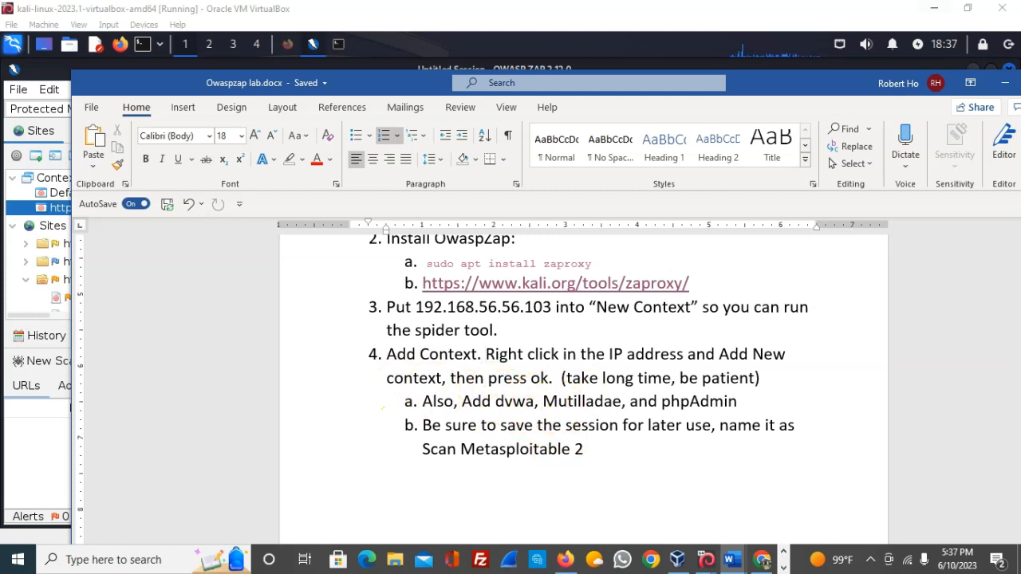
drag(794, 84, 1020, 104)
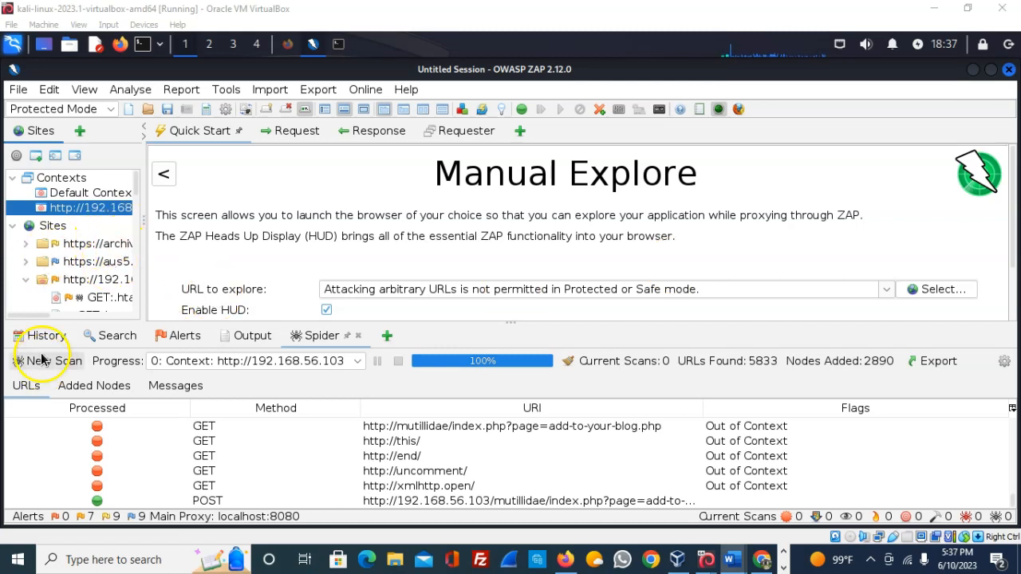
drag(40, 316, 61, 316)
scroll(132, 230, down, 4)
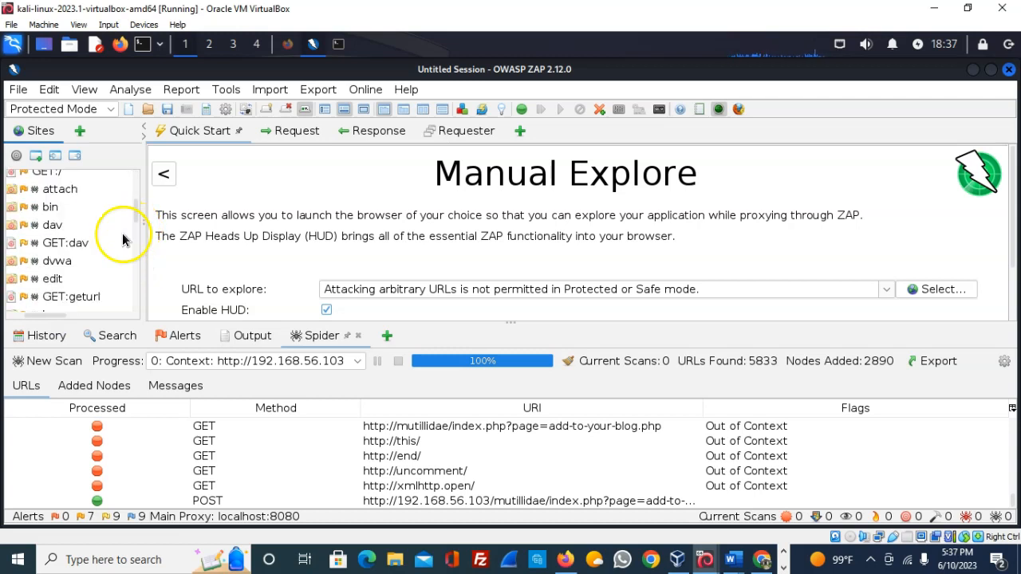
scroll(127, 229, down, 1)
scroll(92, 248, up, 1)
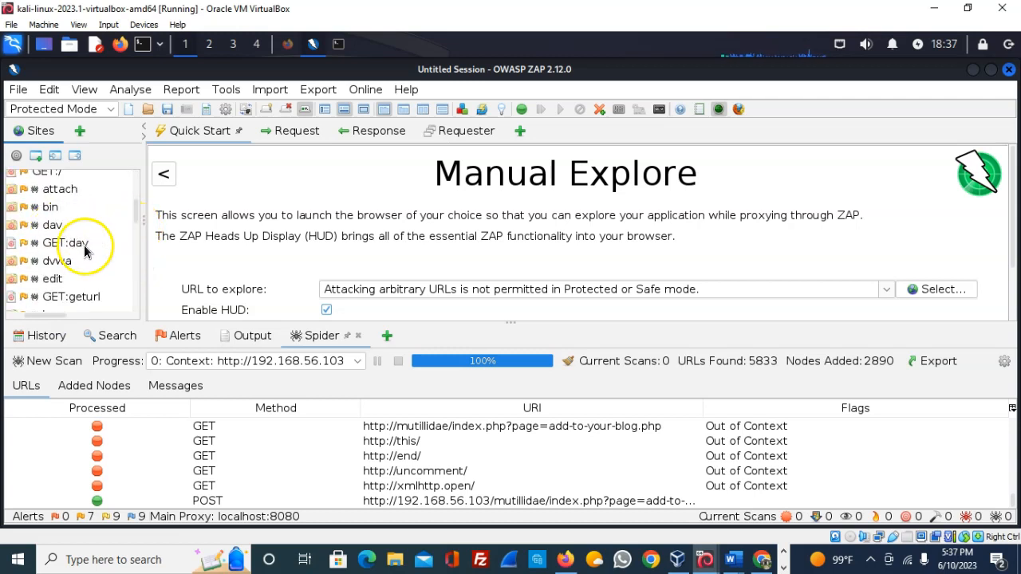
scroll(104, 254, up, 1)
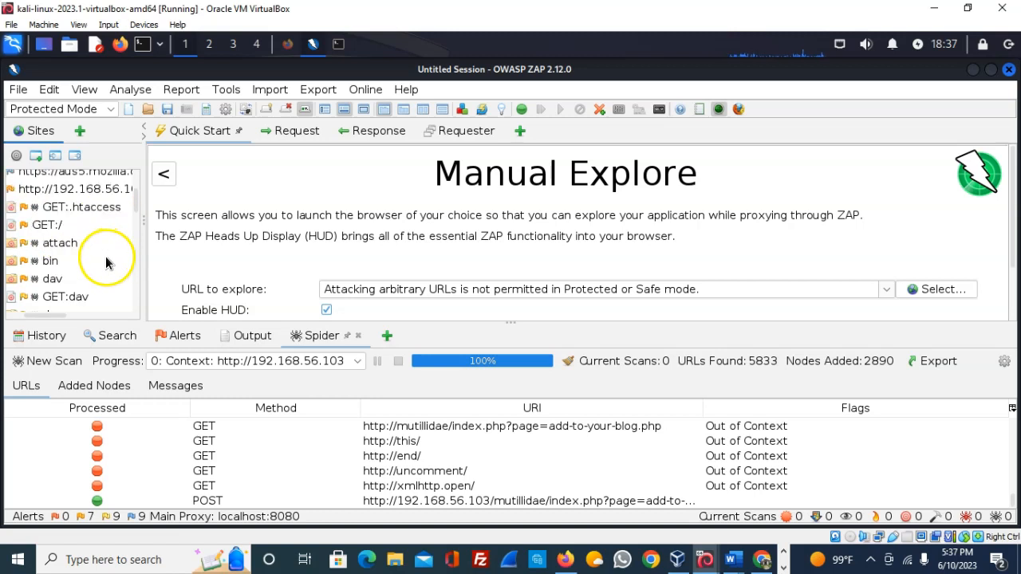
scroll(100, 256, down, 1)
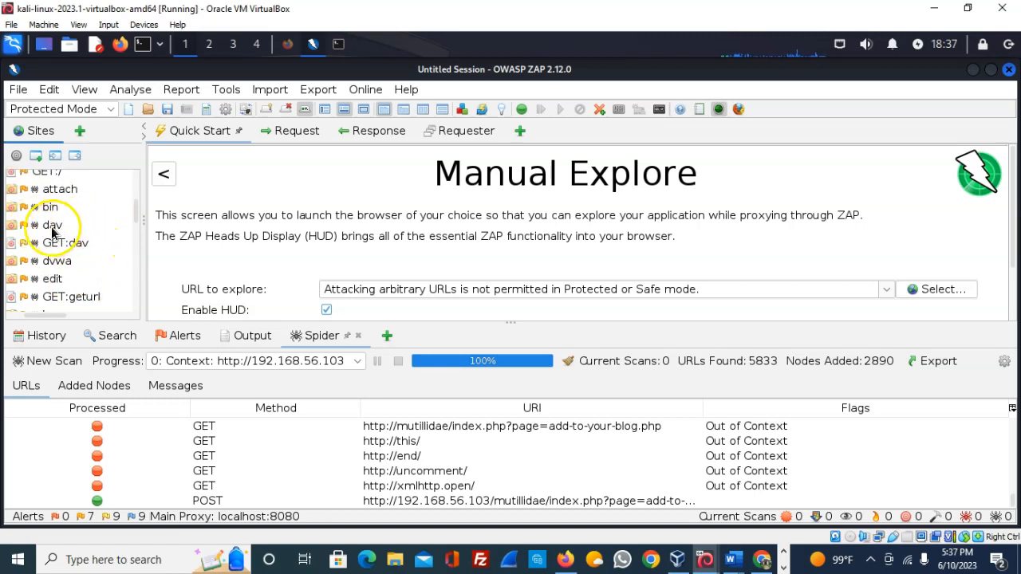
double_click(51, 229)
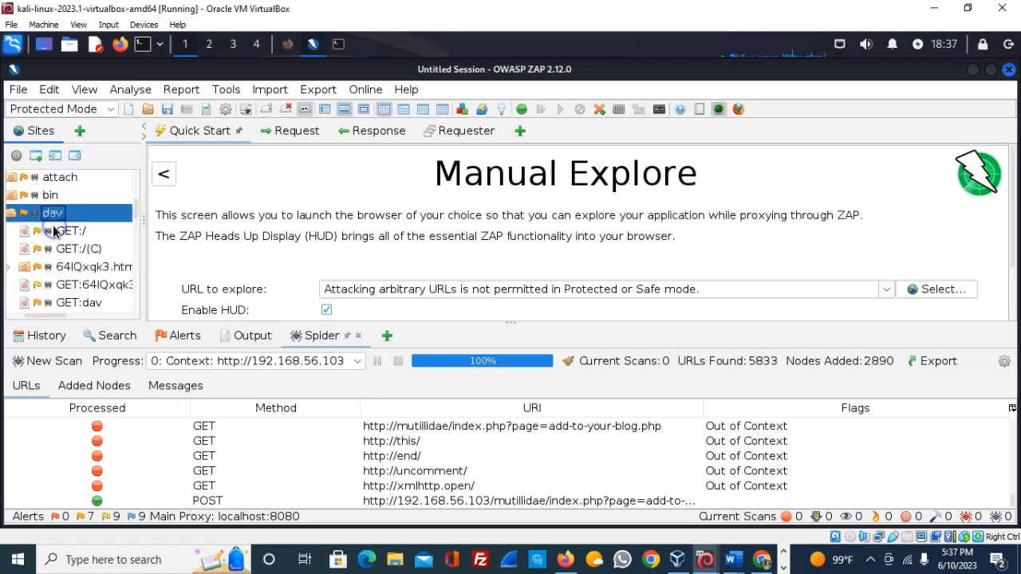
click(12, 221)
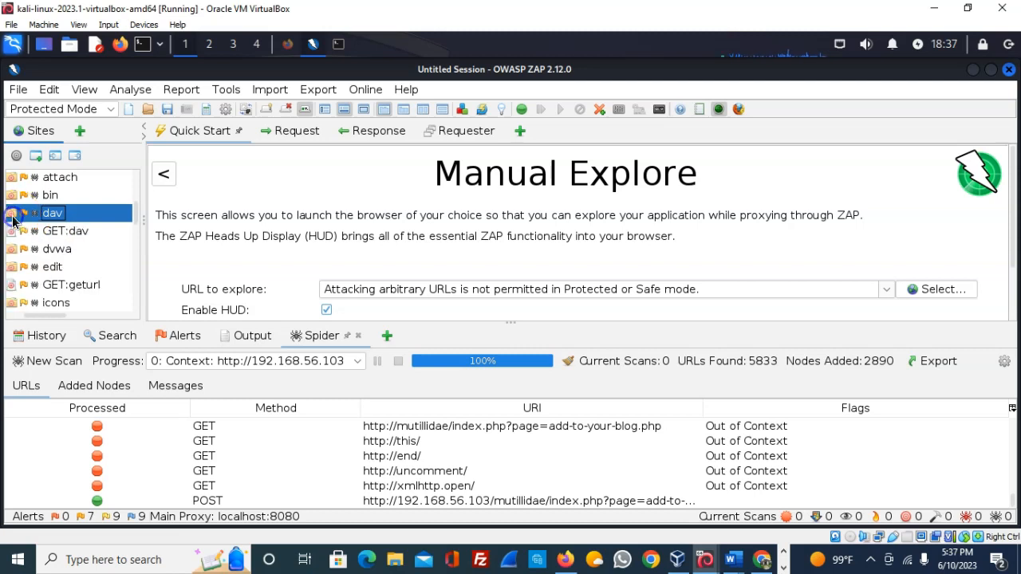
right_click(60, 220)
mouse_move(128, 80)
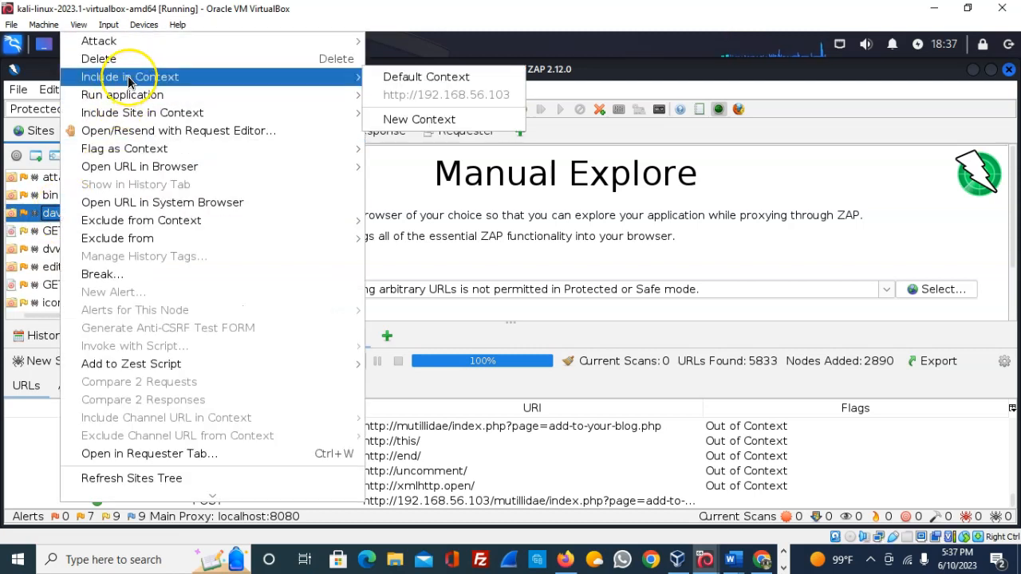
click(425, 120)
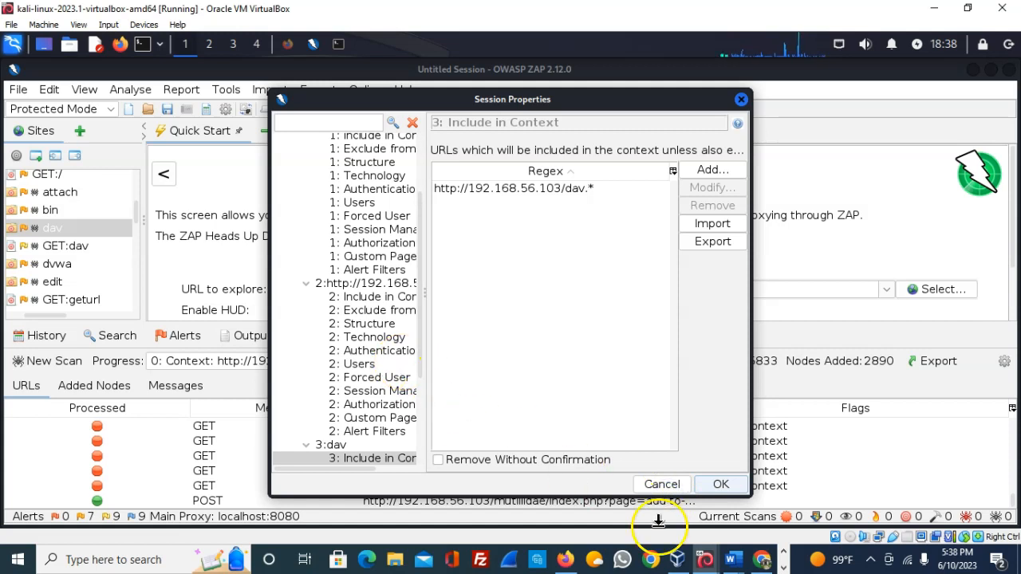
click(661, 485)
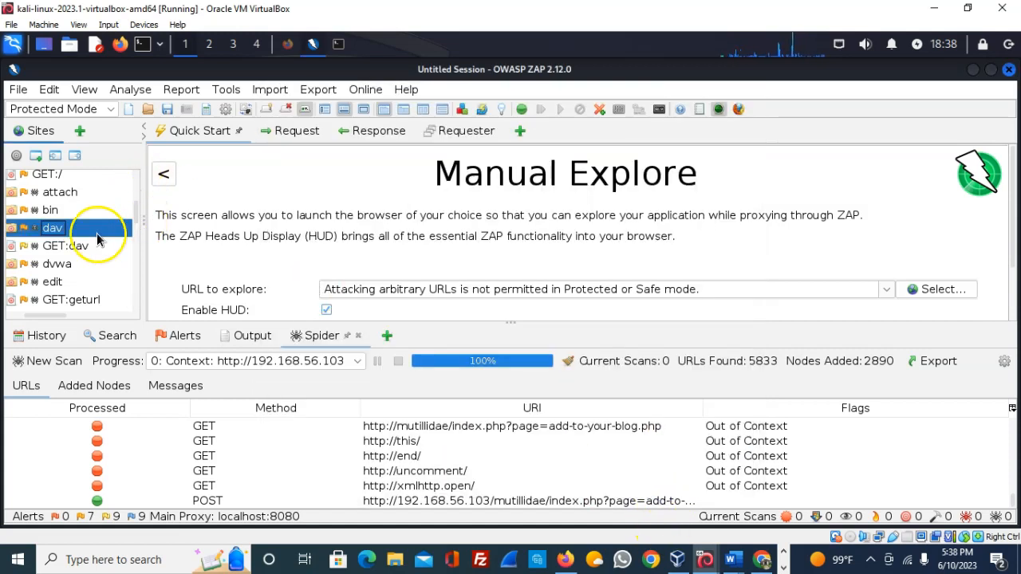
scroll(92, 228, up, 2)
scroll(112, 237, up, 1)
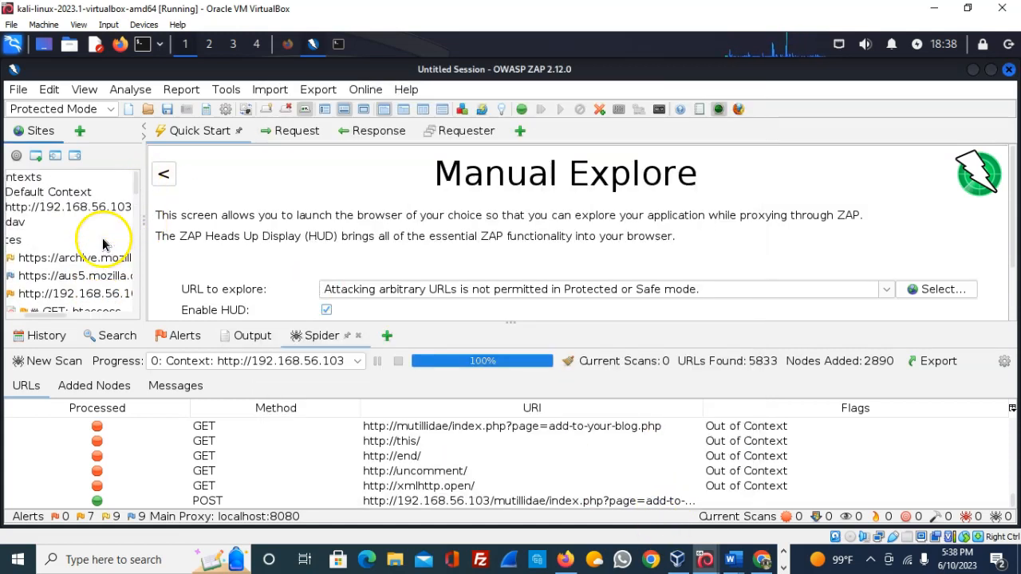
drag(33, 314, 24, 313)
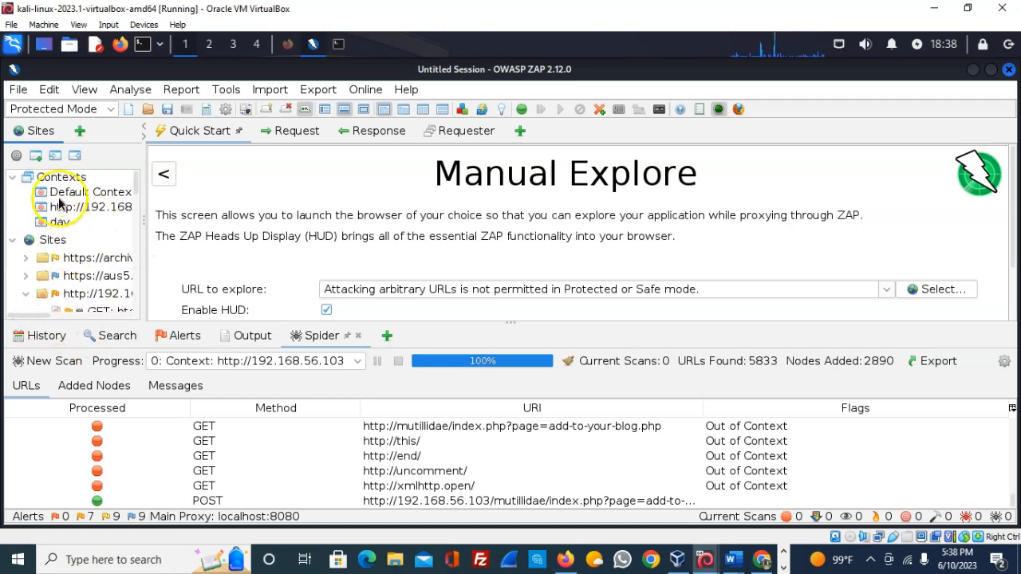
scroll(57, 204, down, 1)
scroll(80, 216, down, 1)
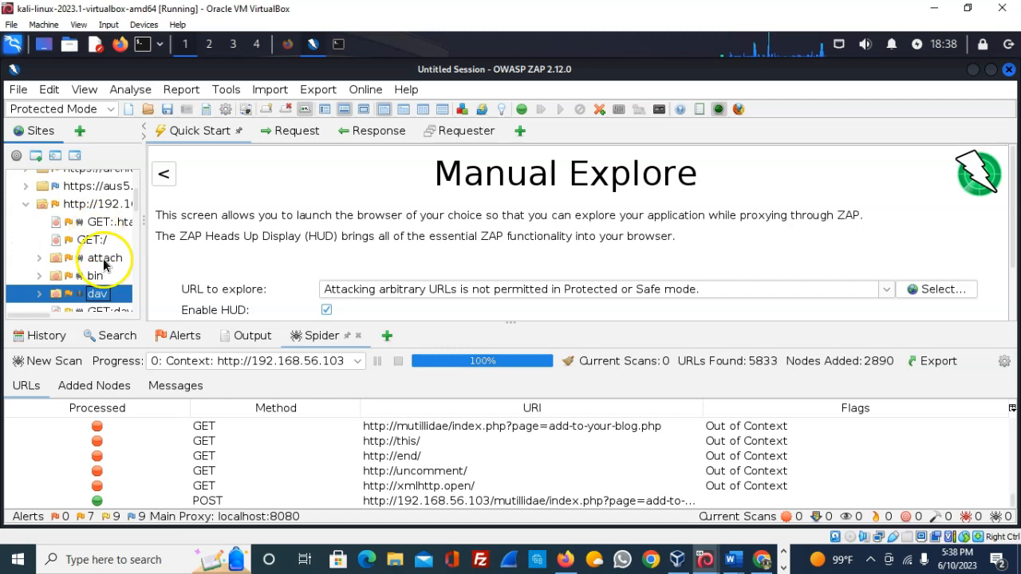
scroll(102, 263, down, 1)
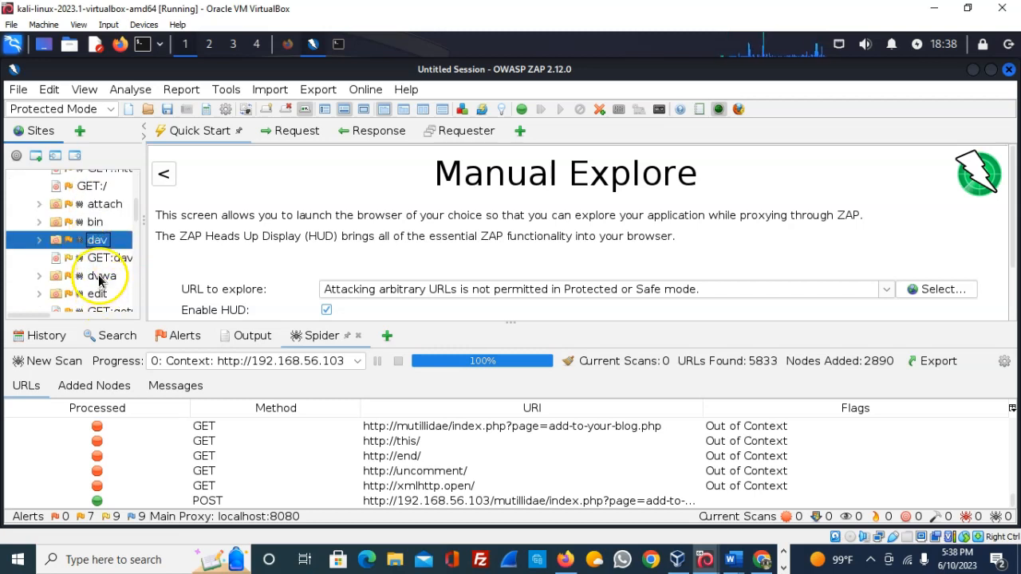
double_click(100, 275)
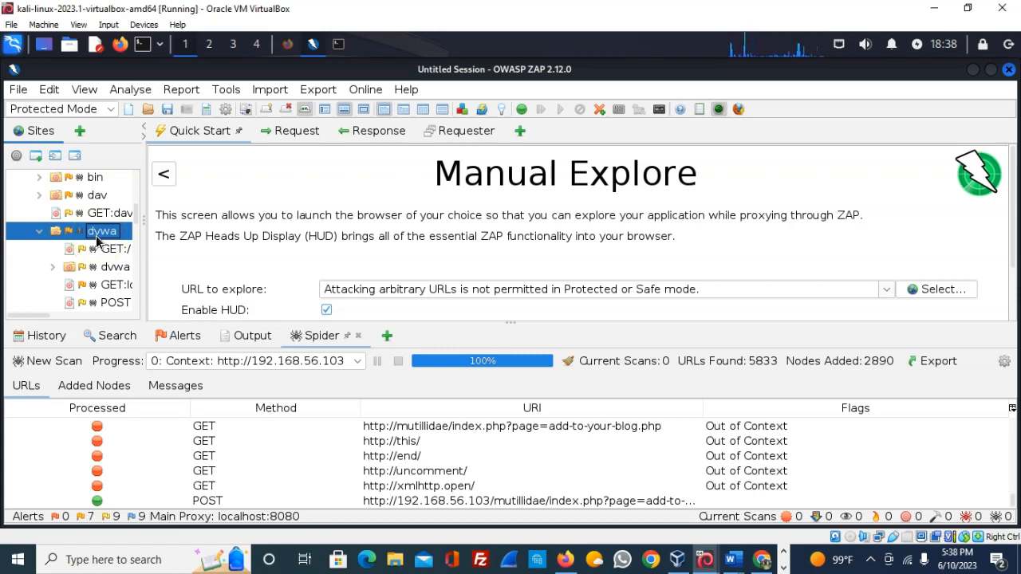
right_click(96, 237)
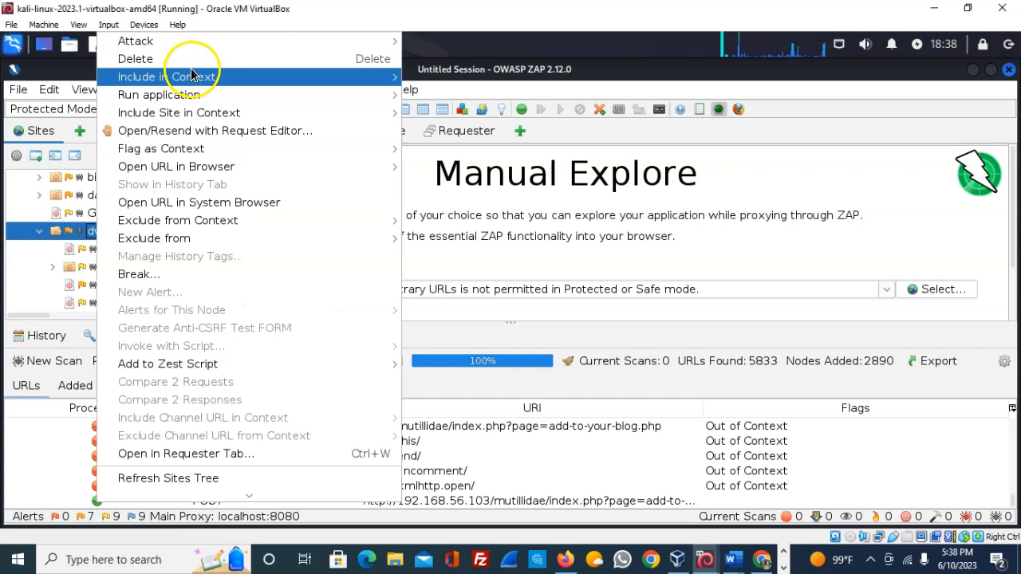
mouse_move(191, 75)
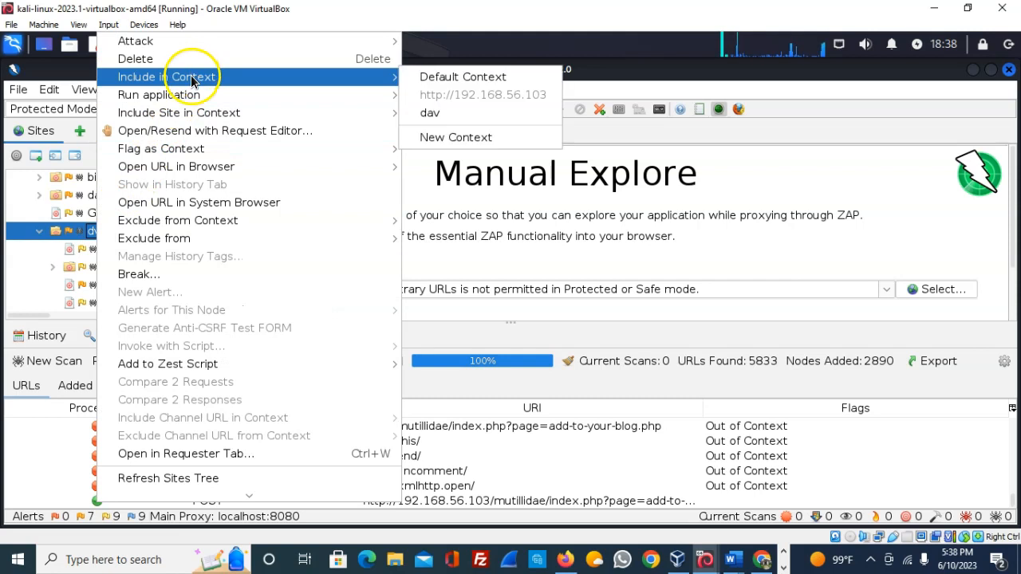
click(458, 137)
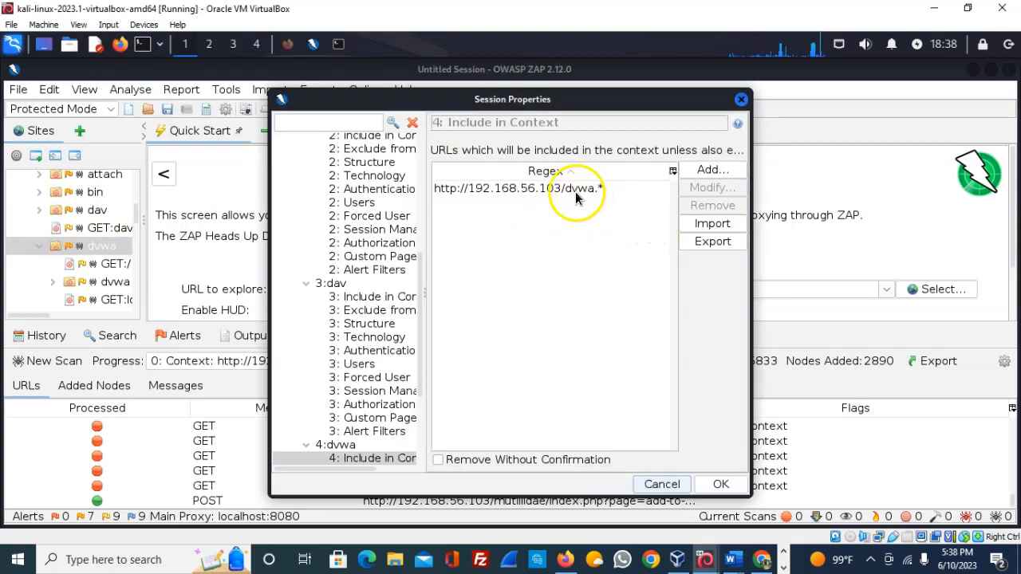
click(721, 486)
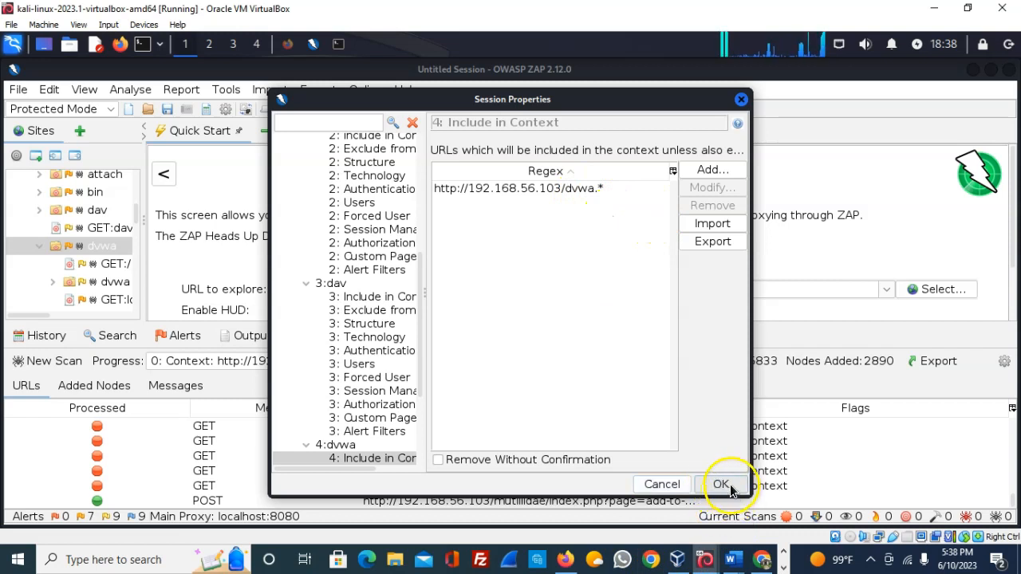
click(742, 102)
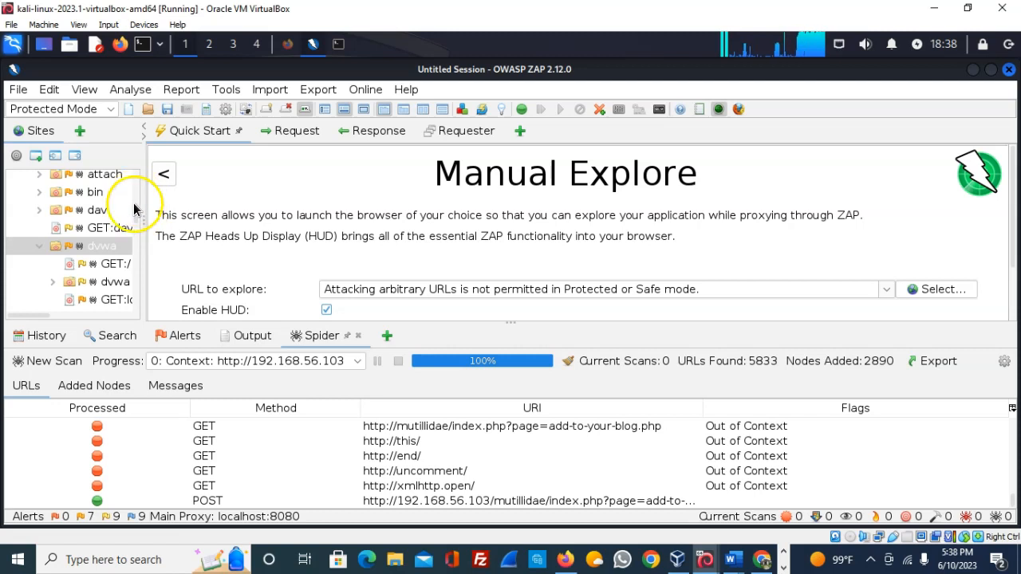
scroll(133, 209, up, 5)
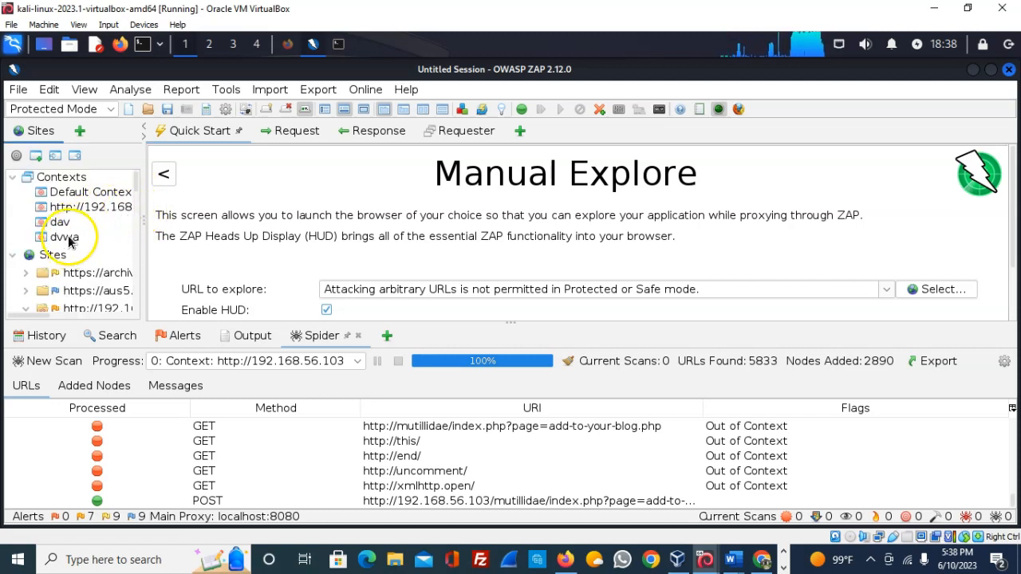
scroll(75, 240, down, 2)
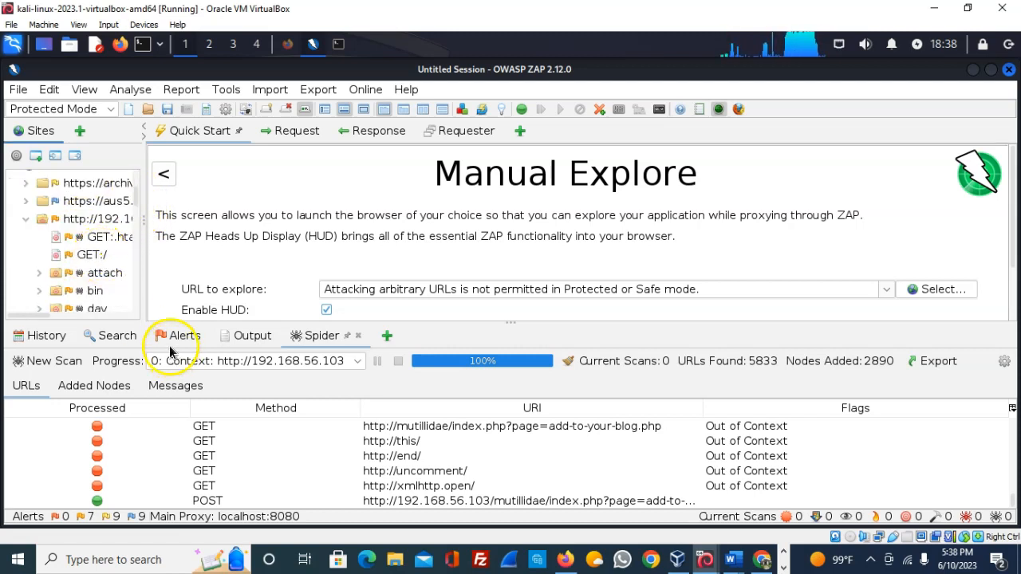
scroll(102, 243, down, 3)
scroll(102, 243, down, 6)
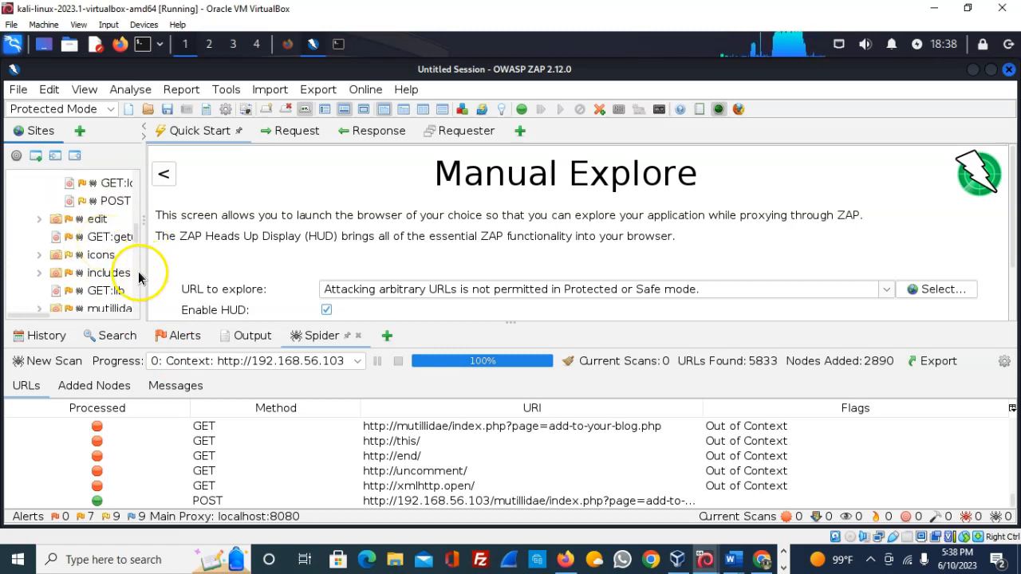
scroll(132, 273, down, 2)
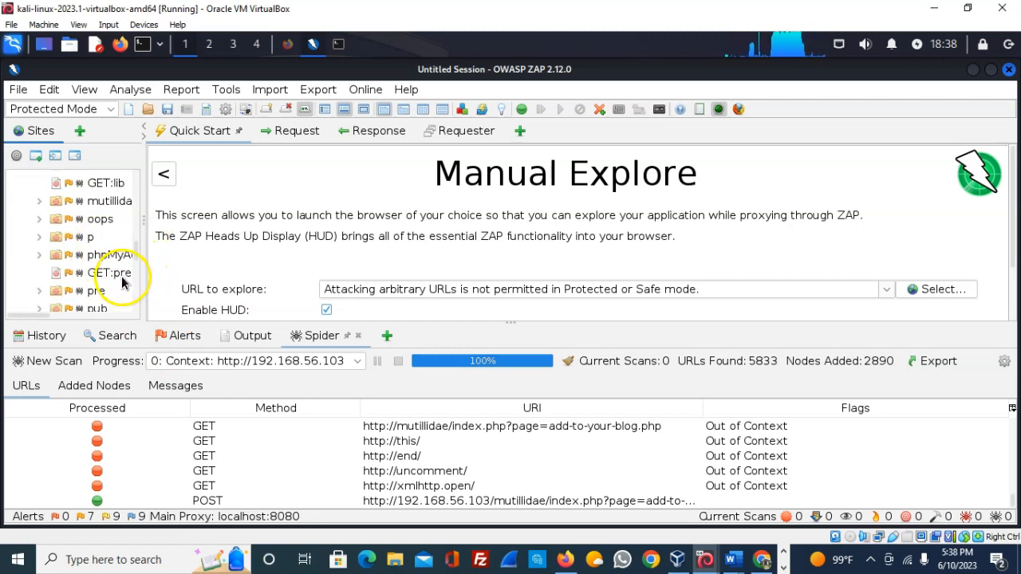
right_click(94, 201)
mouse_move(242, 82)
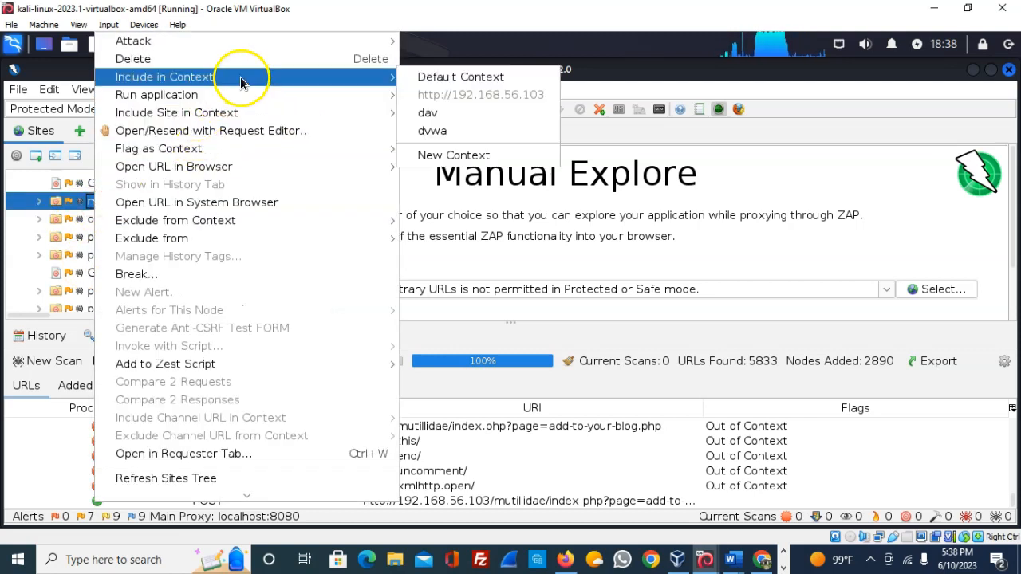
mouse_move(358, 87)
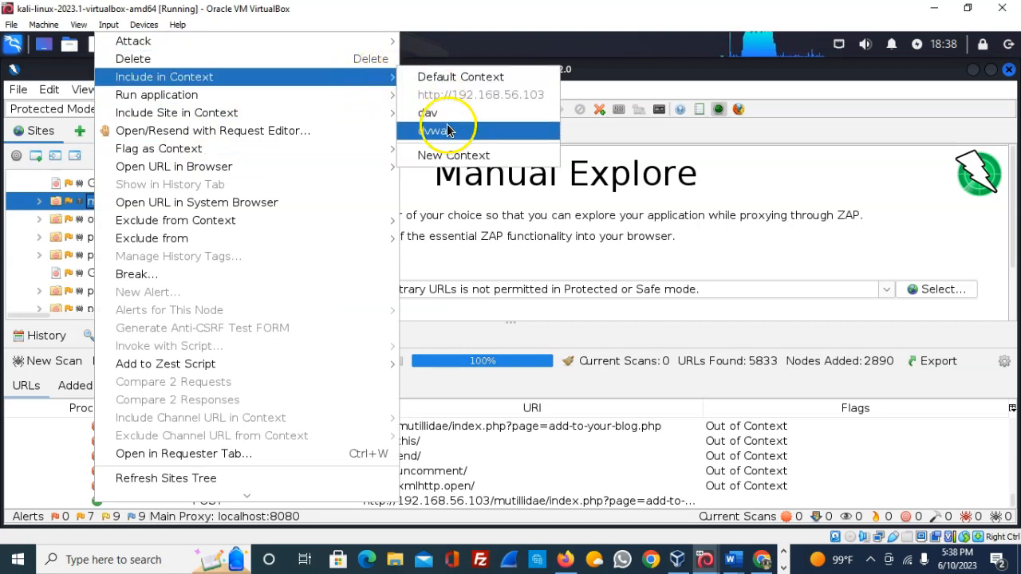
click(456, 159)
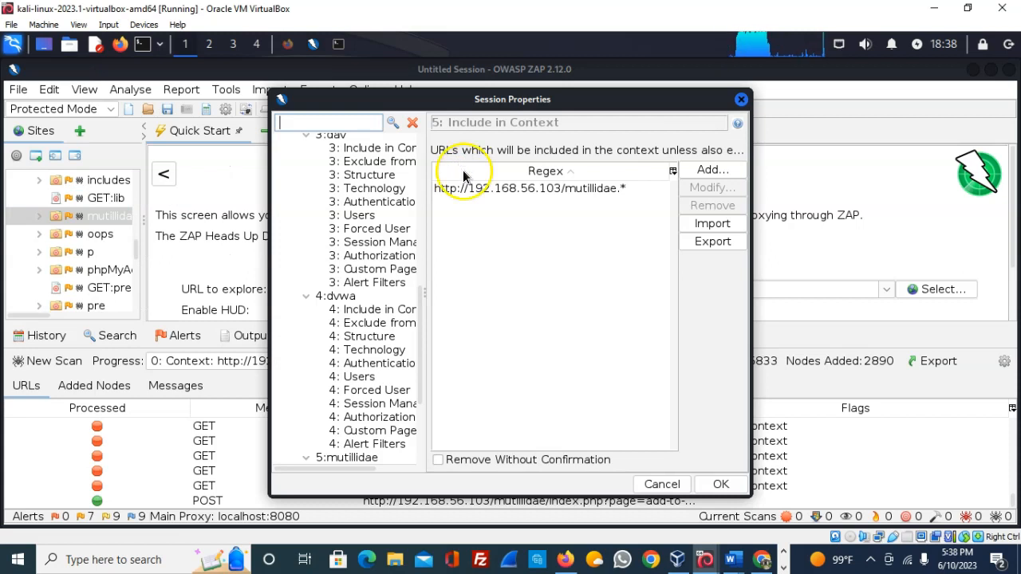
click(732, 487)
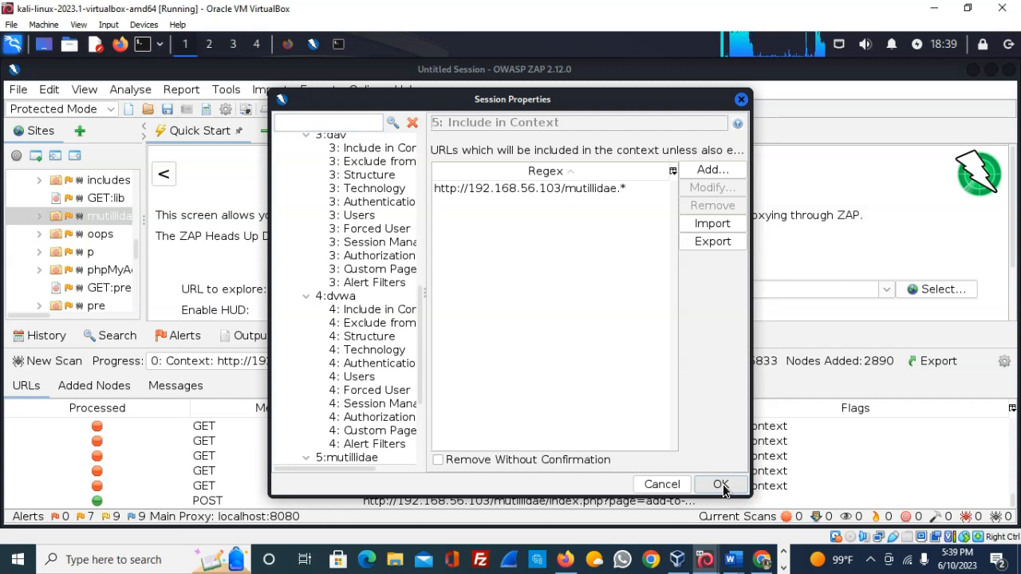
click(722, 486)
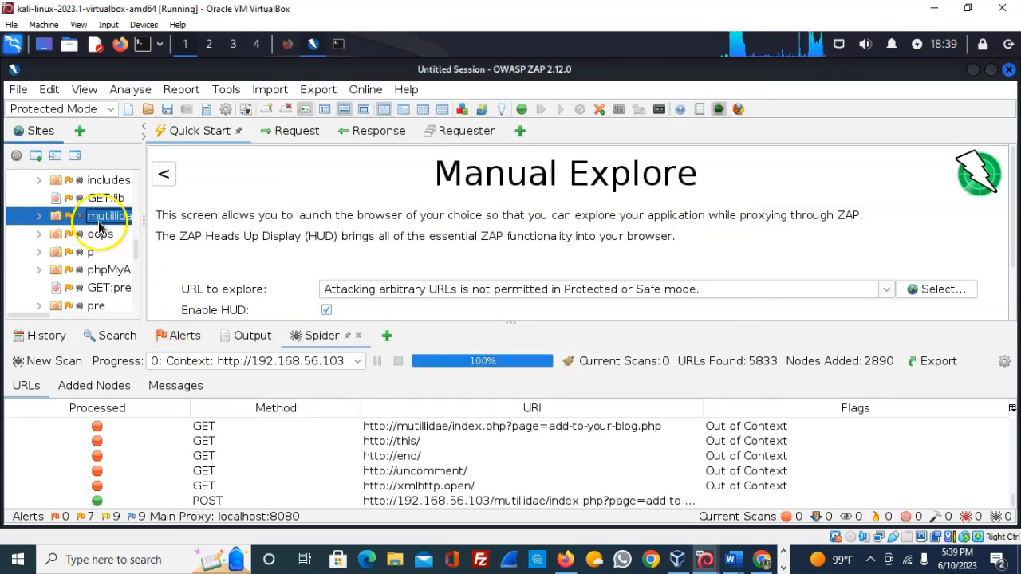
scroll(82, 254, down, 2)
scroll(102, 252, down, 1)
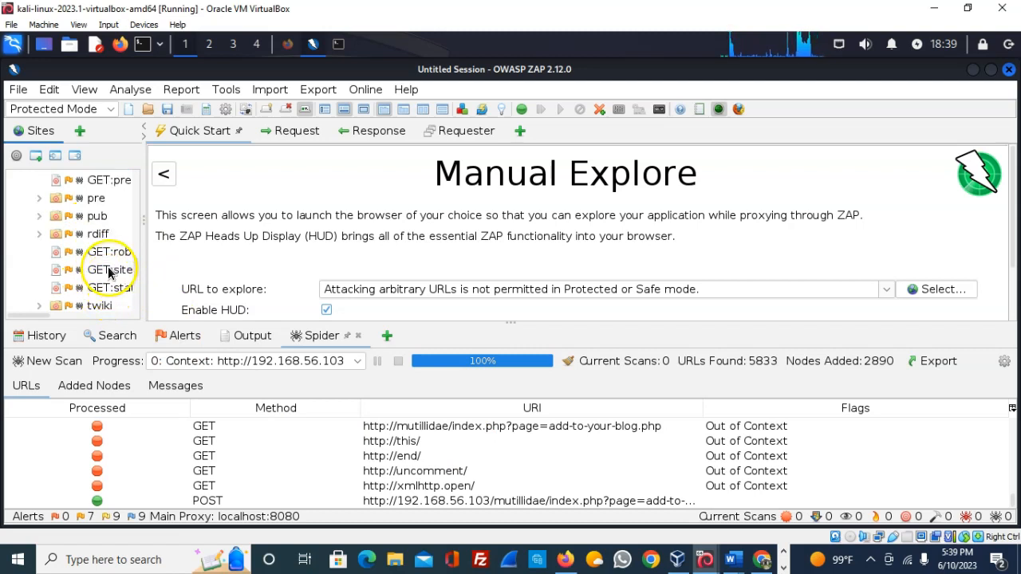
scroll(102, 267, up, 1)
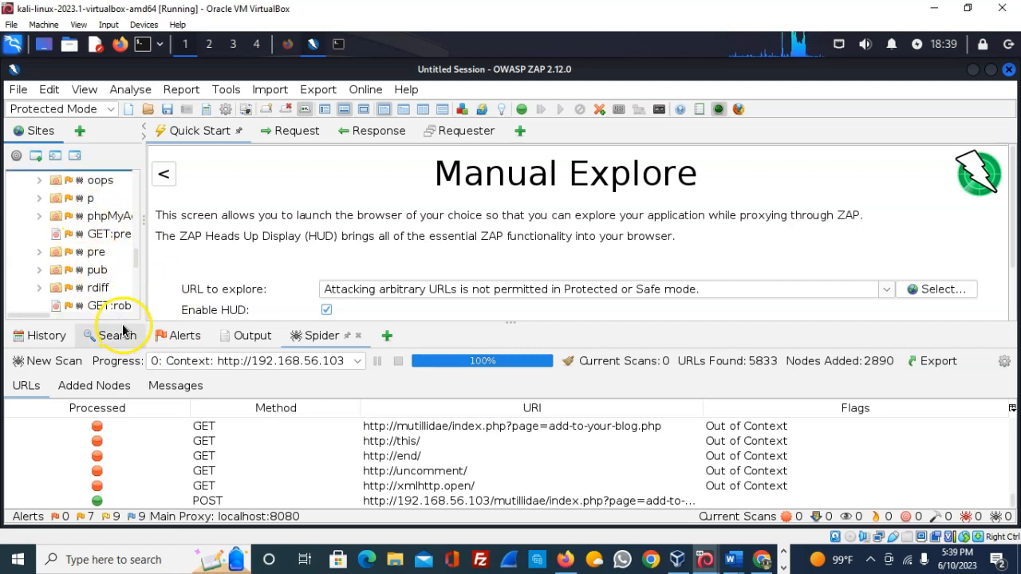
drag(43, 315, 54, 316)
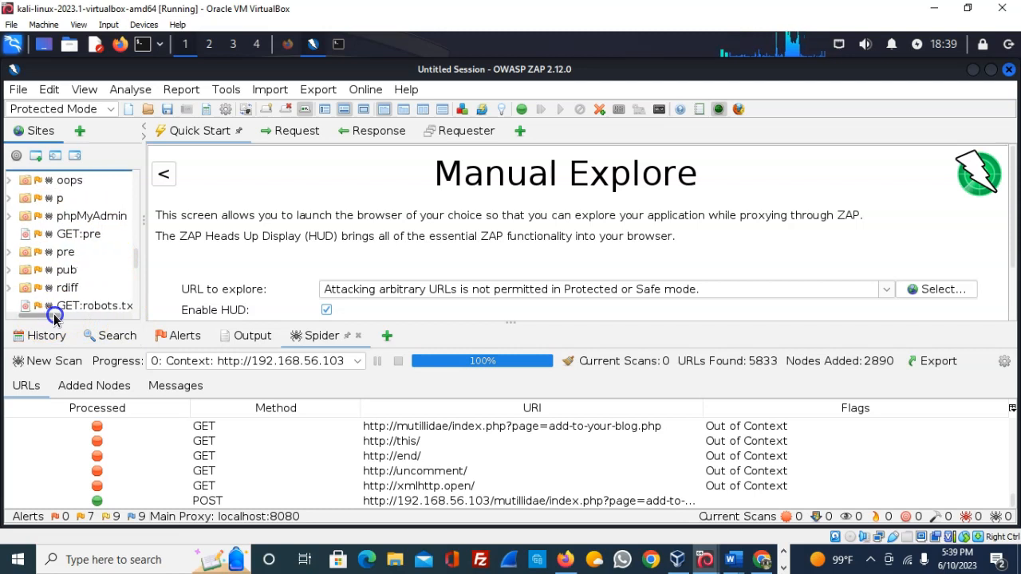
right_click(76, 216)
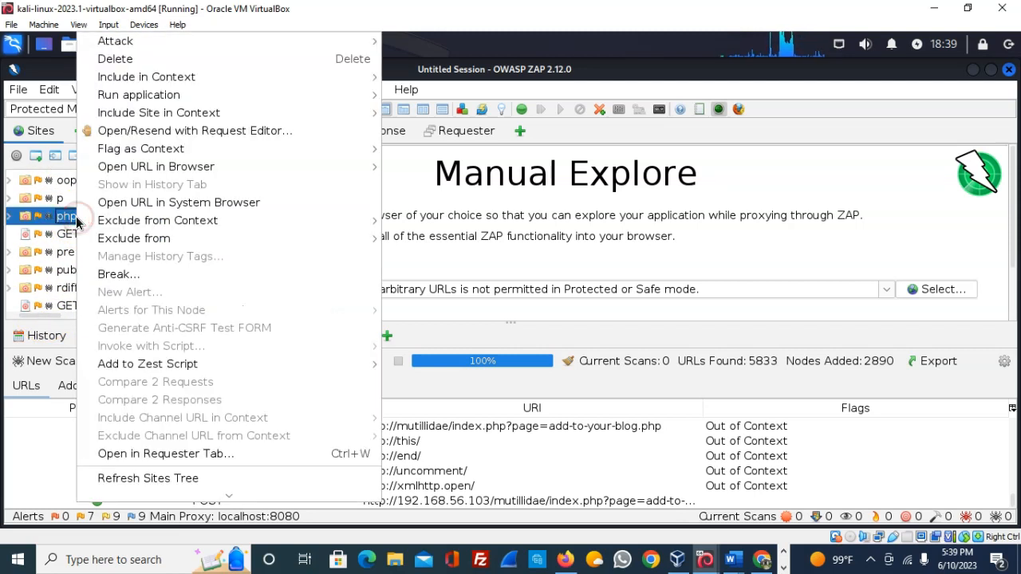
click(201, 76)
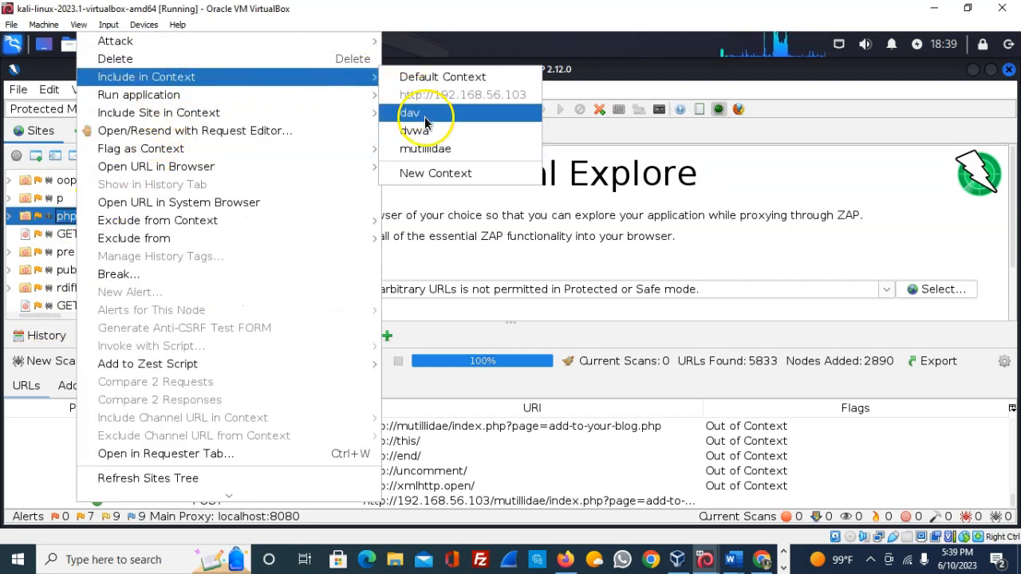
click(447, 172)
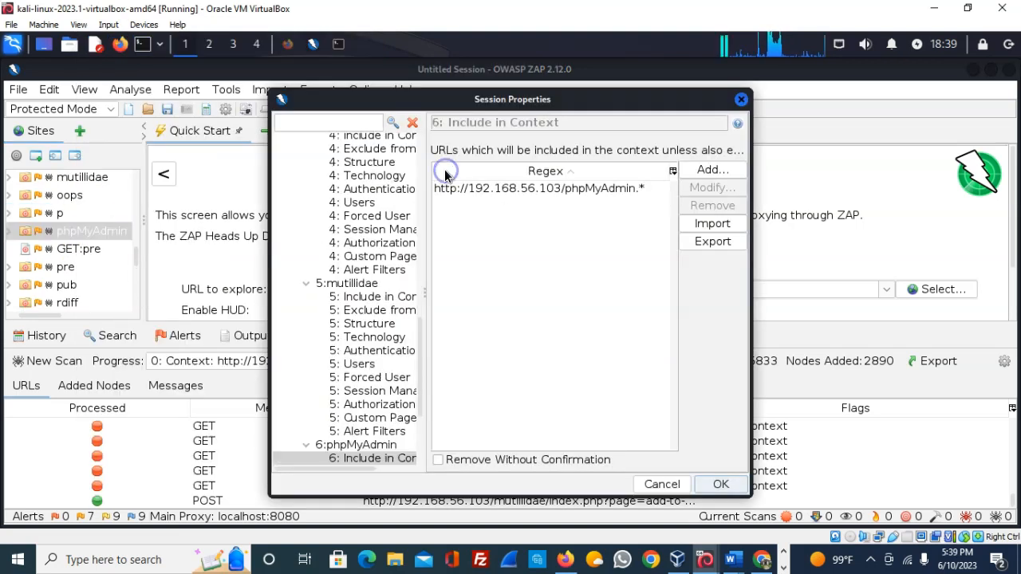
click(738, 491)
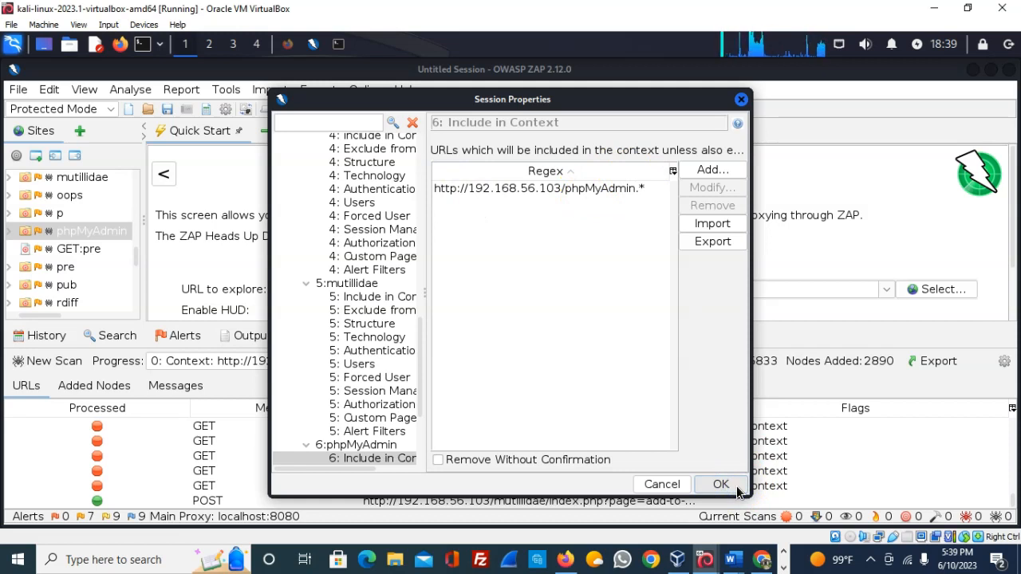
click(721, 484)
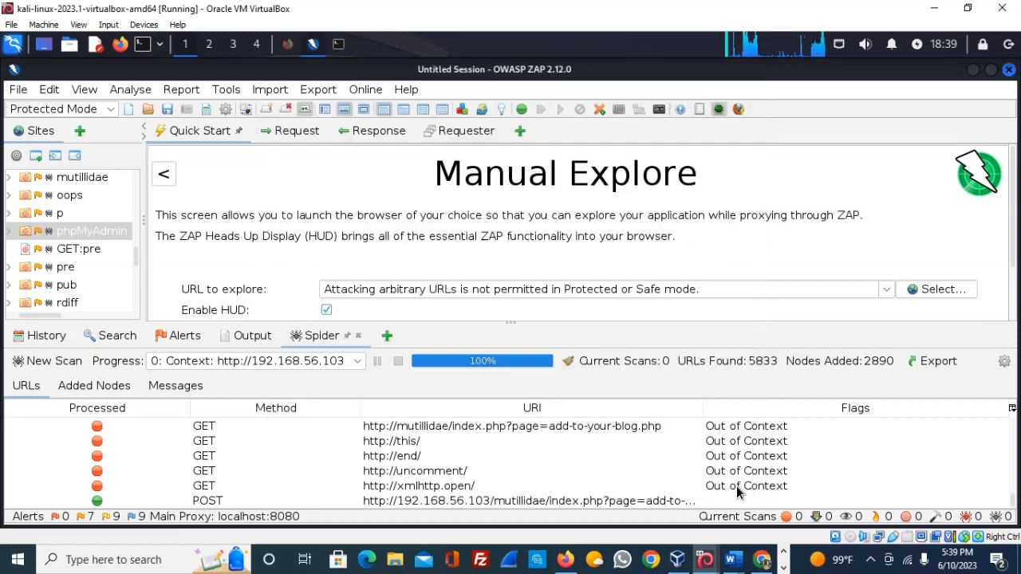
- Review the Contexts list at the top of the Sites tree and consult the Owaspzap lab document in Word for the session-saving instructions
click(91, 230)
drag(136, 258, 133, 173)
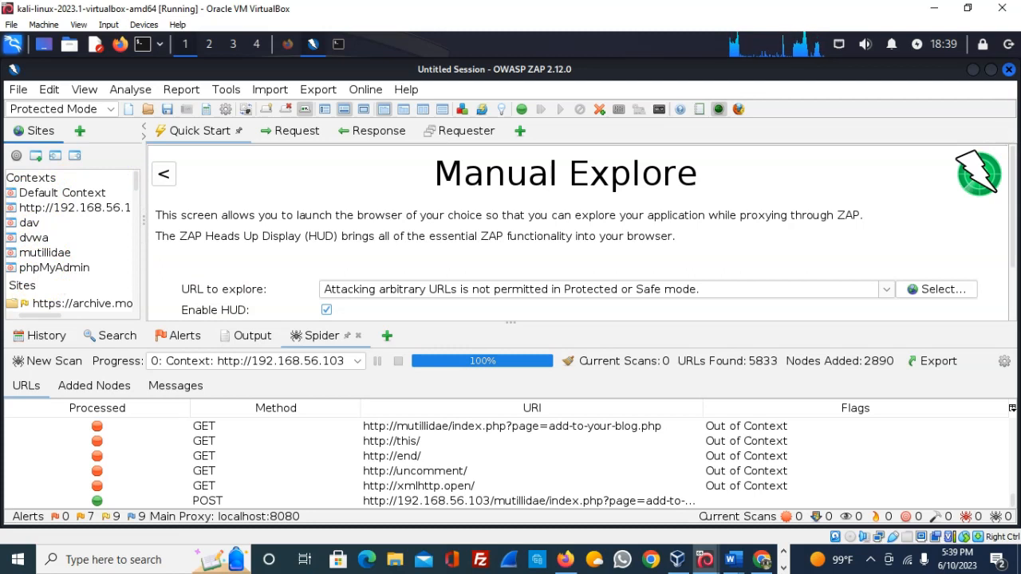
drag(1020, 183, 779, 73)
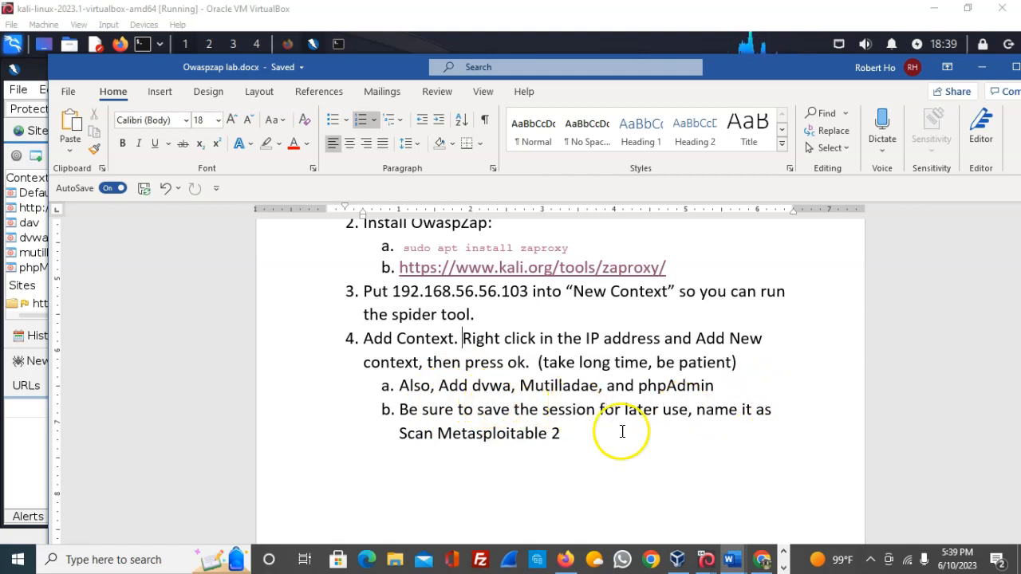
drag(771, 70, 1020, 90)
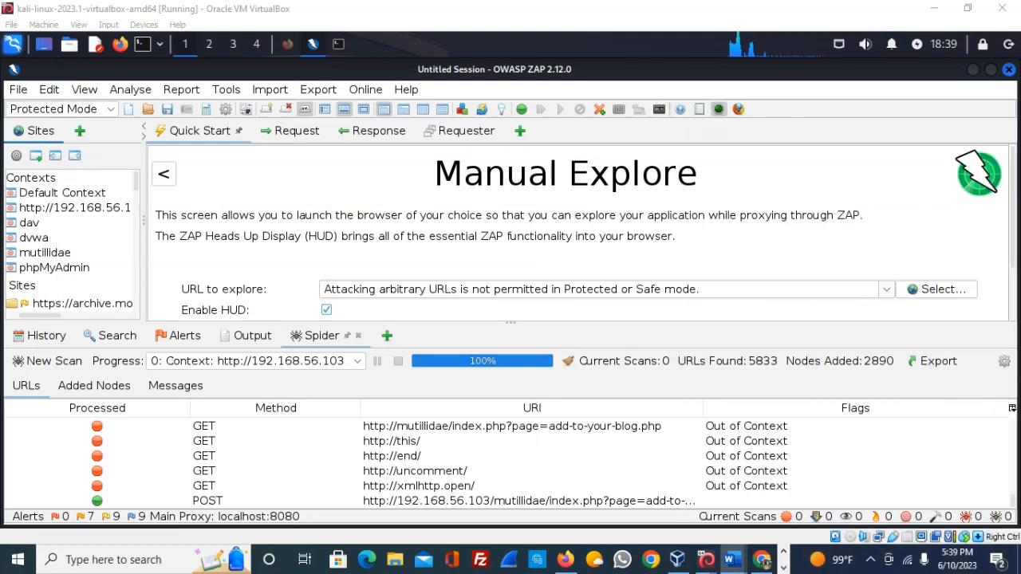
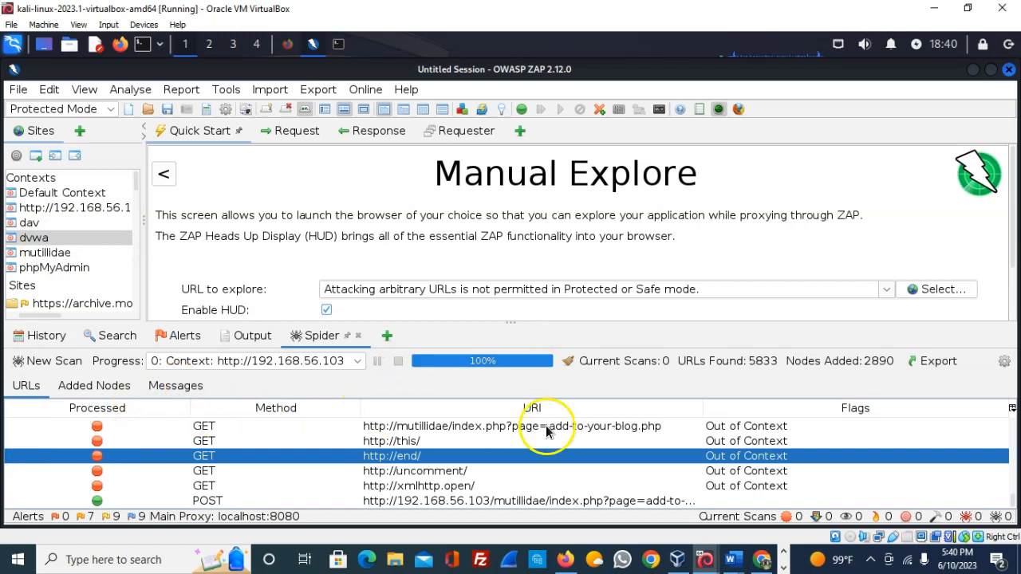
- Select all the alerts in the Alerts list, starting from Absence of Anti-CSRF Tokens, and delete them, confirming the deletion
click(178, 338)
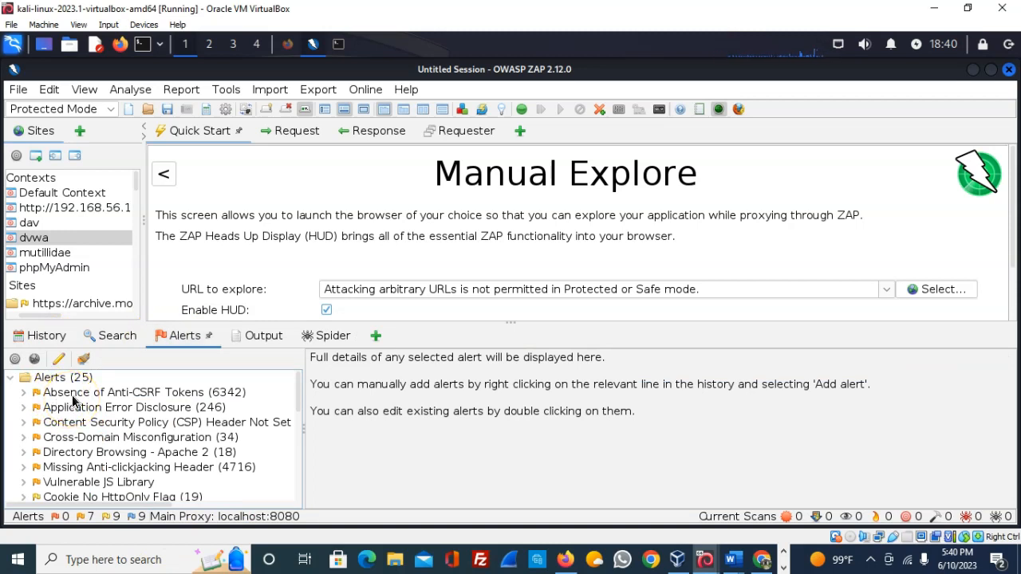
drag(299, 400, 297, 375)
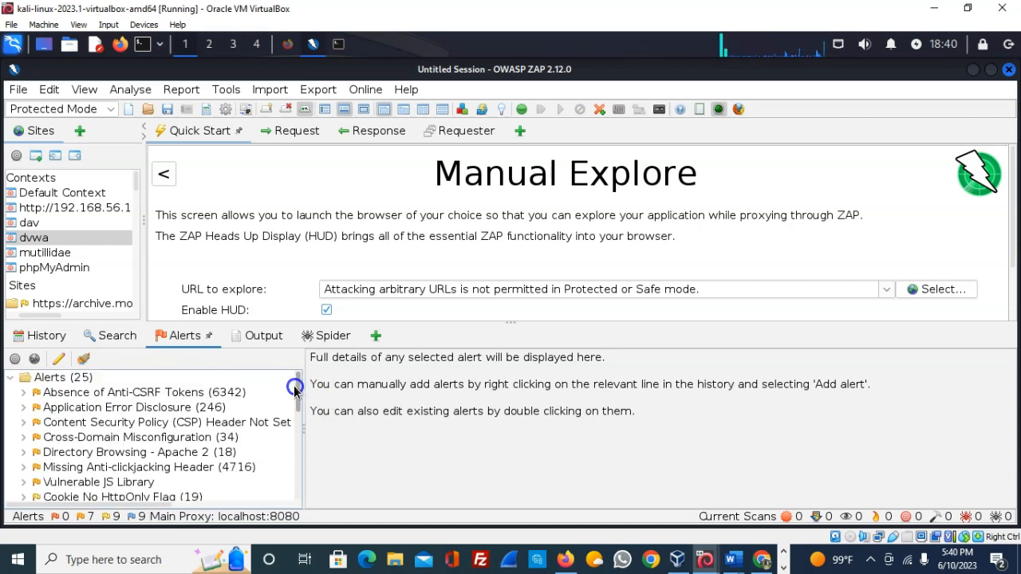
click(199, 393)
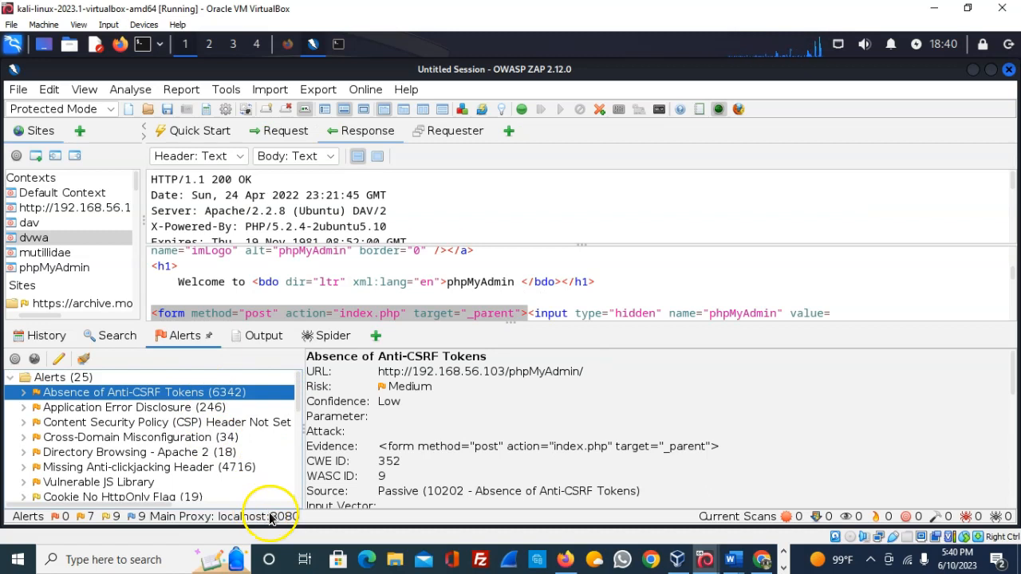
drag(298, 381, 309, 505)
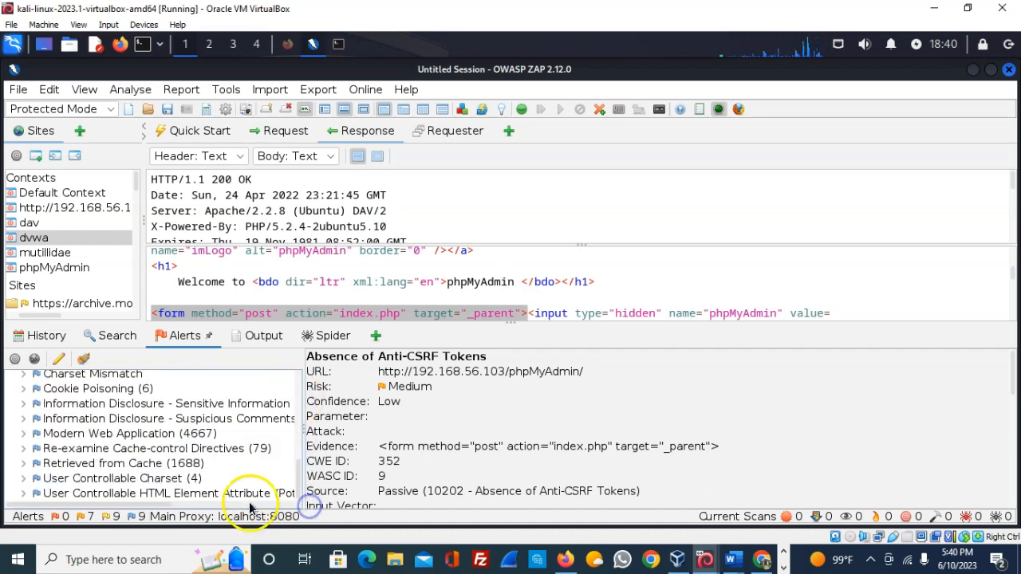
key(ctrl+a)
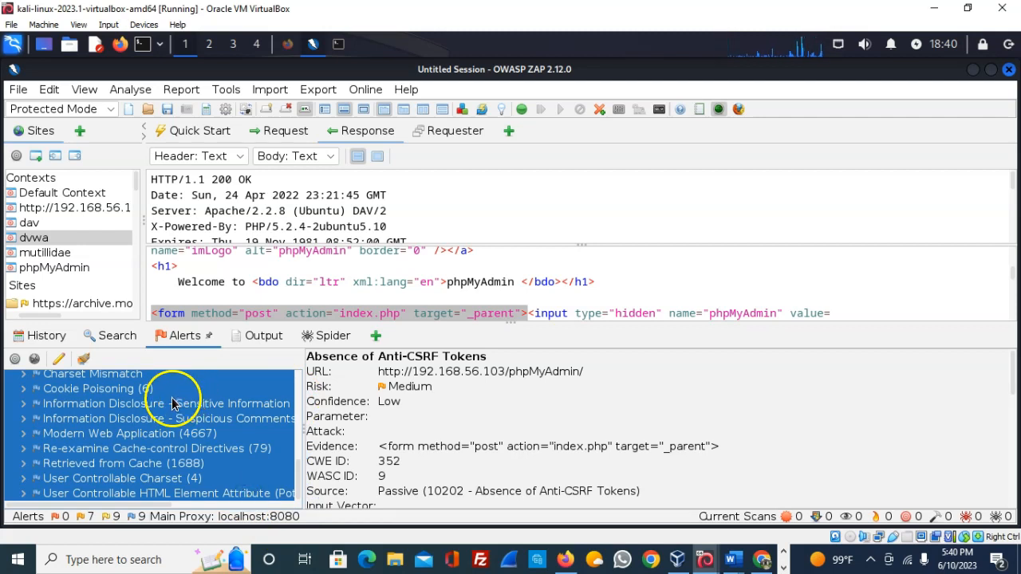
key(Delete)
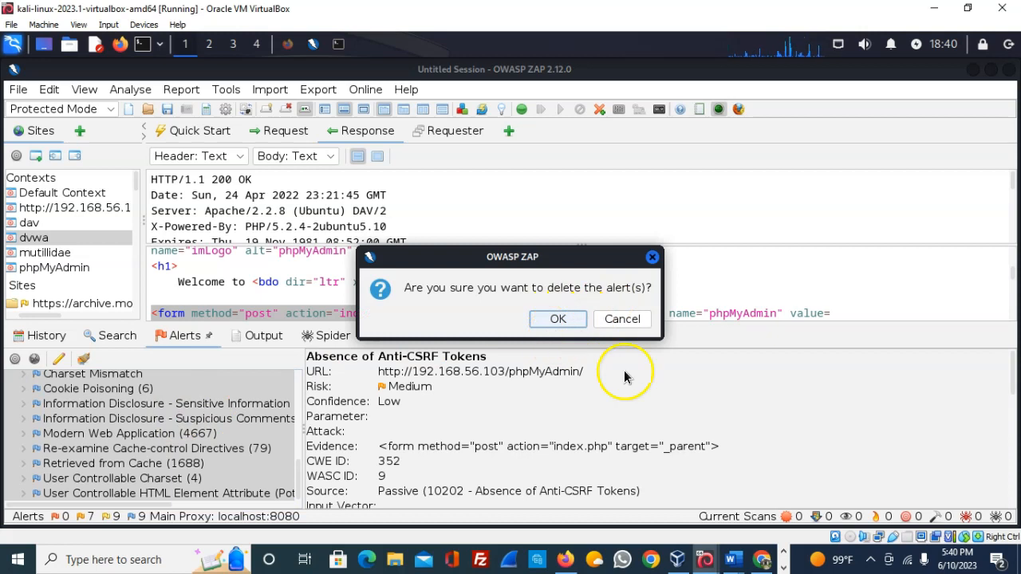
click(565, 321)
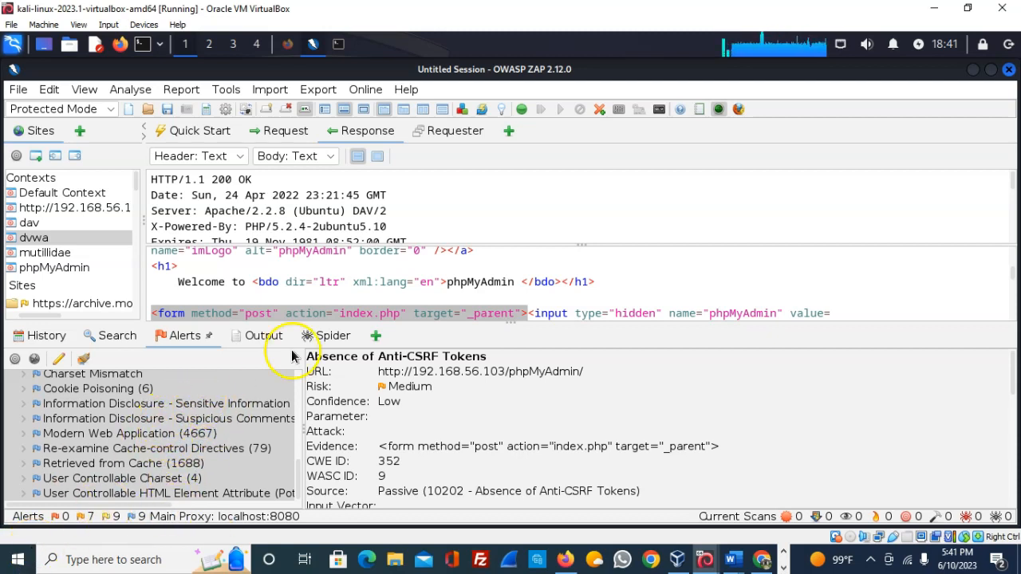
- Check the Kali virtual machine's CPU usage while the alert deletion is processing
mouse_move(796, 53)
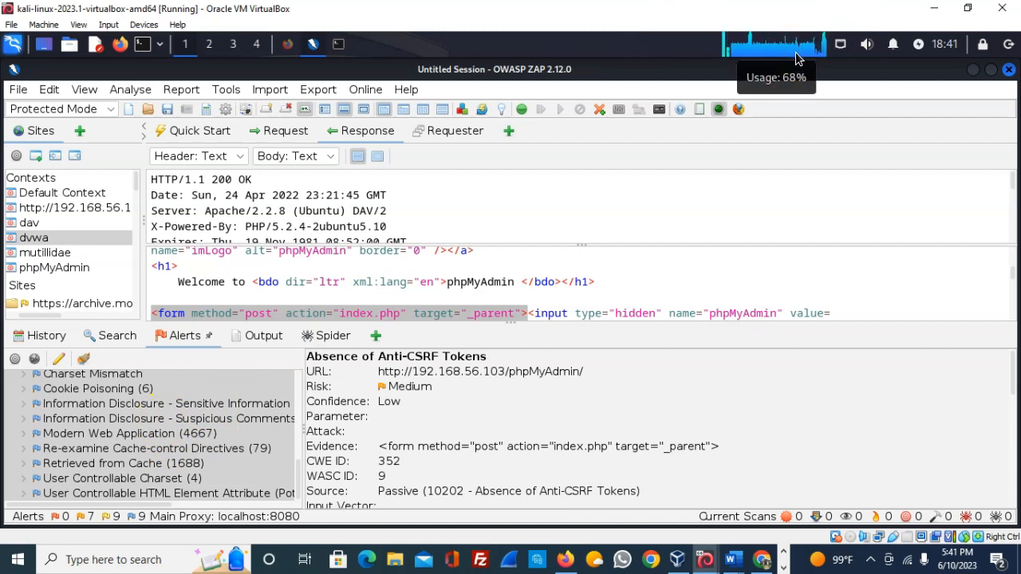
click(799, 54)
mouse_move(802, 53)
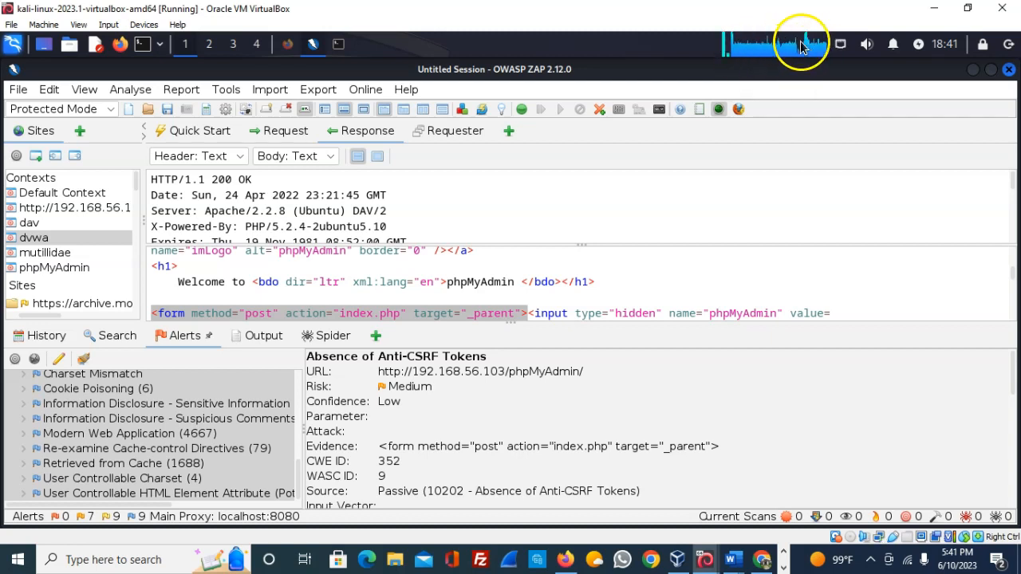
mouse_move(769, 51)
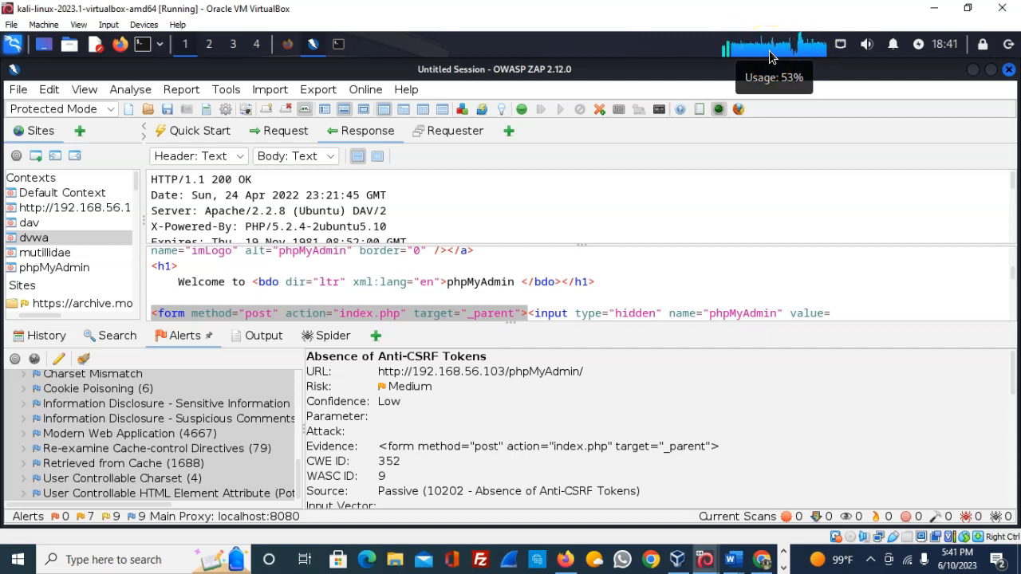